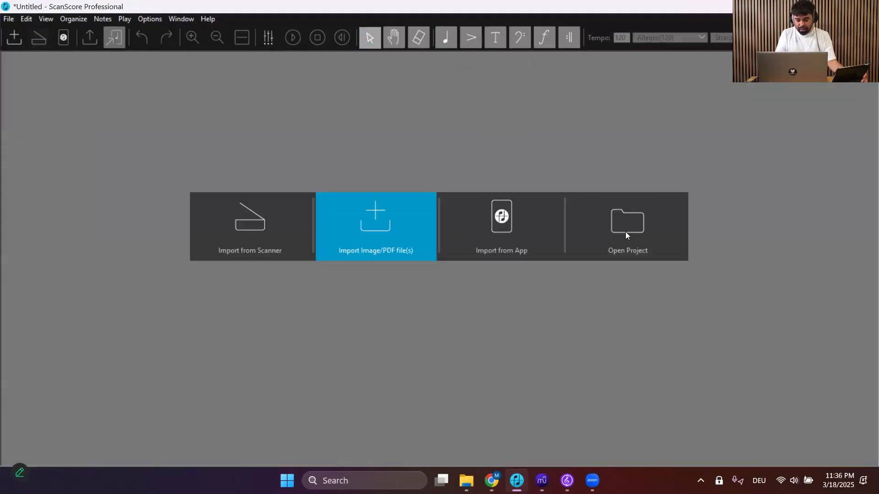
Open the saved project Eine kleine Nachtmusik
click(625, 232)
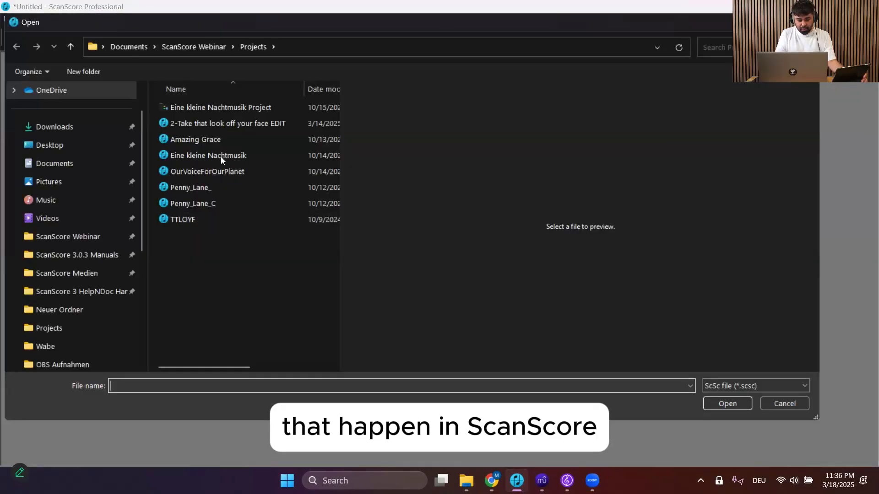
click(194, 156)
double_click(194, 156)
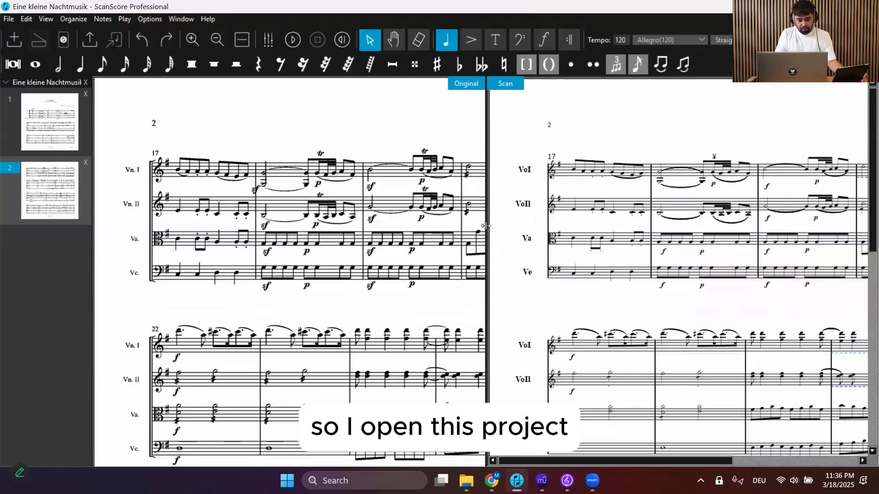
In the flagged measure on page 2, make the top staff's first chord an eighth note and the second staff's three middle chords quarter notes
scroll(658, 236, right, 5)
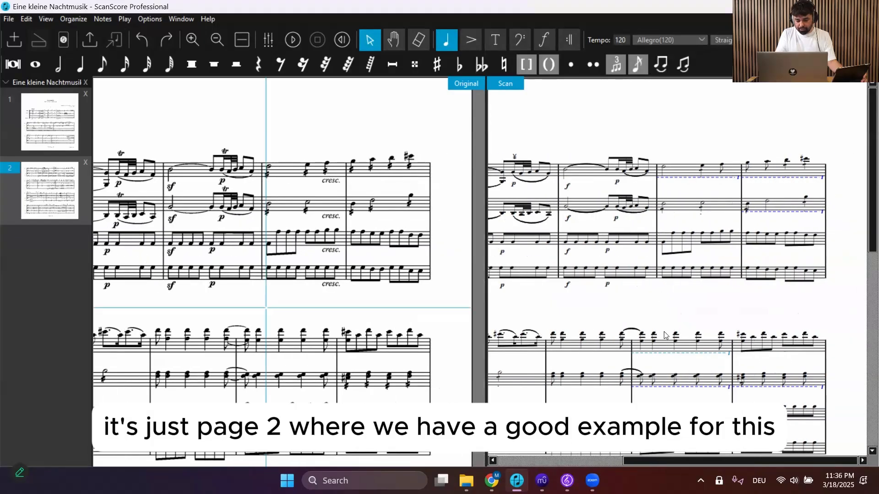
scroll(664, 336, down, 5)
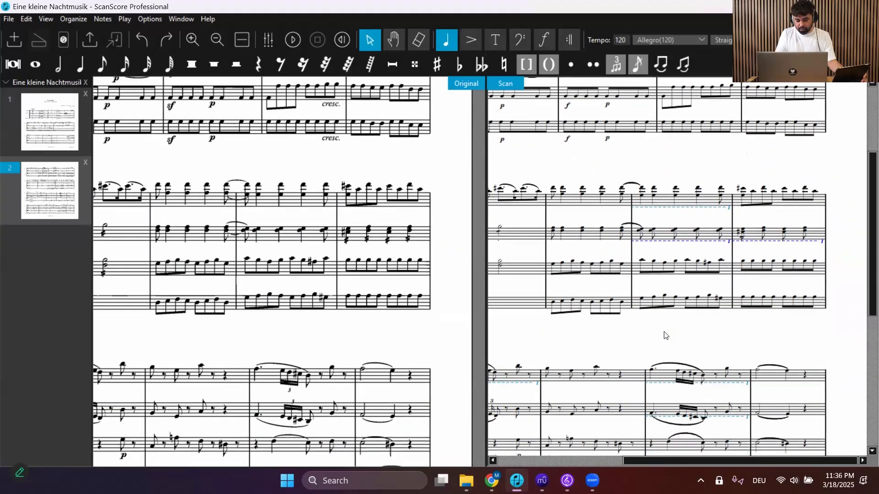
scroll(677, 234, up, 2)
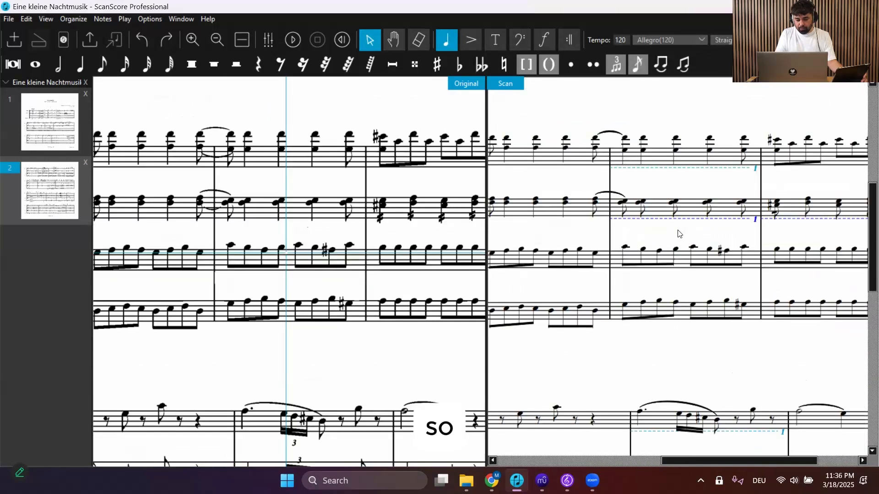
scroll(678, 234, up, 1)
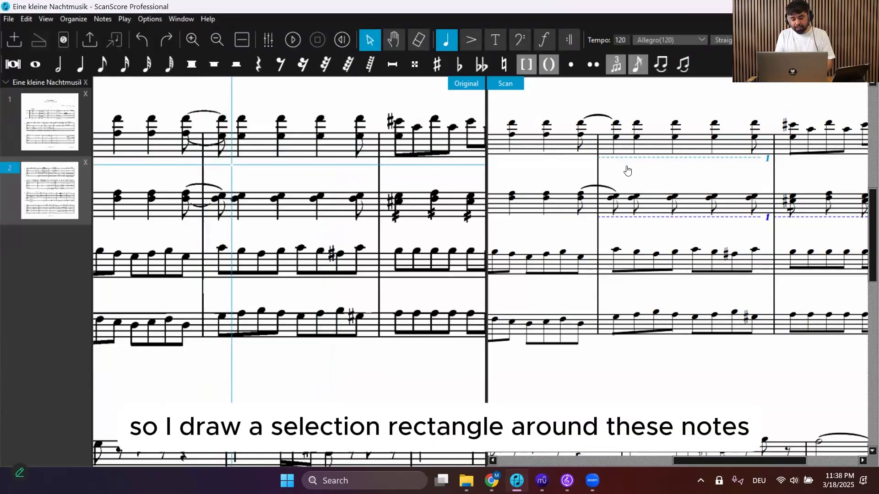
drag(627, 167, 603, 111)
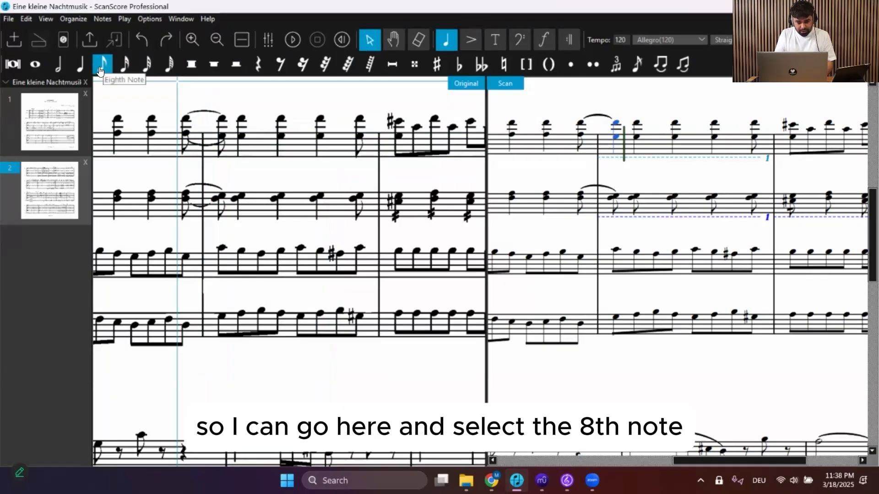
click(101, 69)
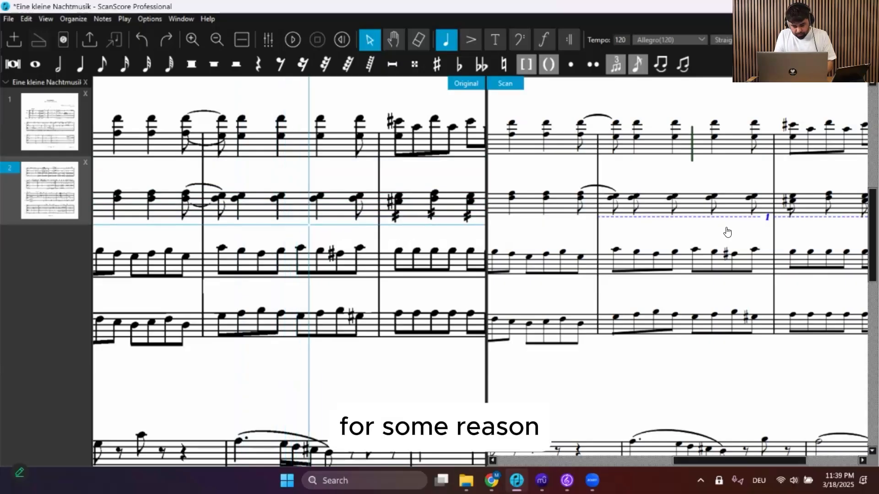
drag(734, 228, 624, 176)
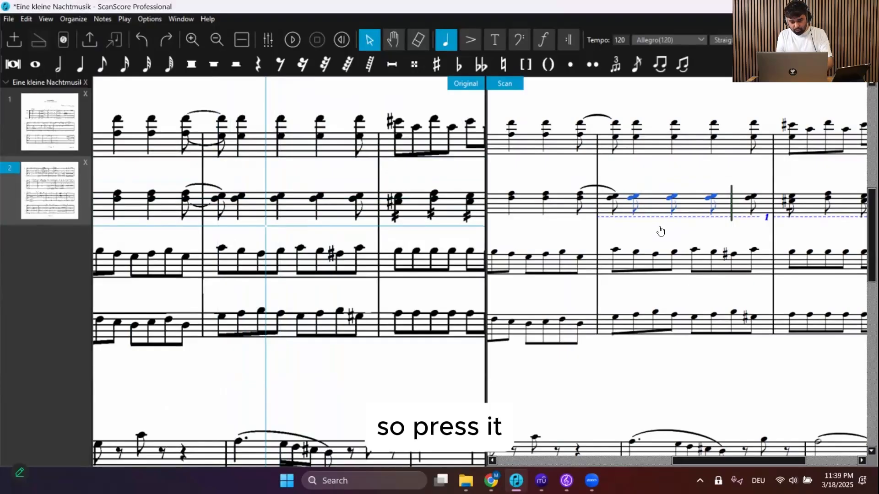
key(4)
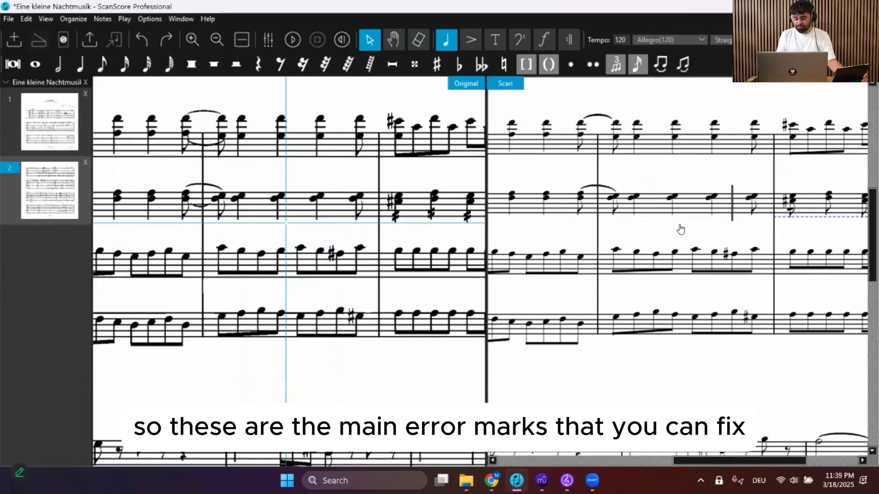
Mark the three beamed sixteenth notes in the top two staves of the next system's flagged measure as triplets
scroll(680, 229, down, 3)
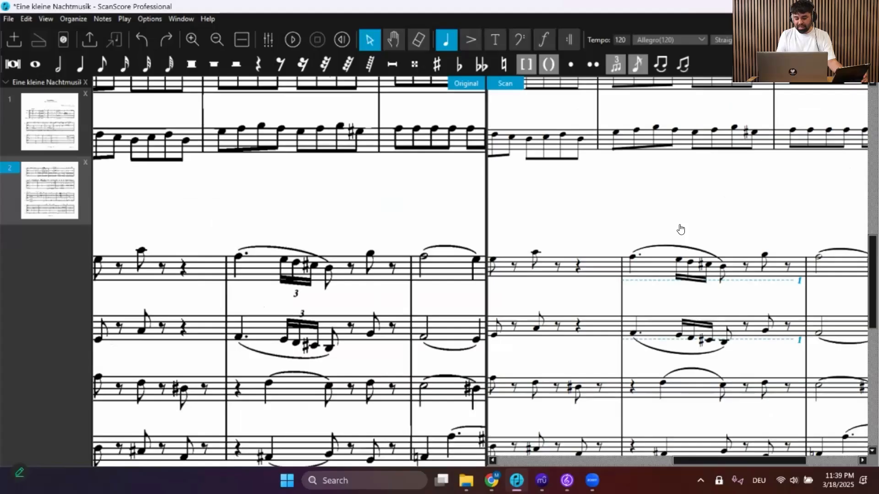
scroll(681, 230, down, 2)
scroll(699, 249, up, 1)
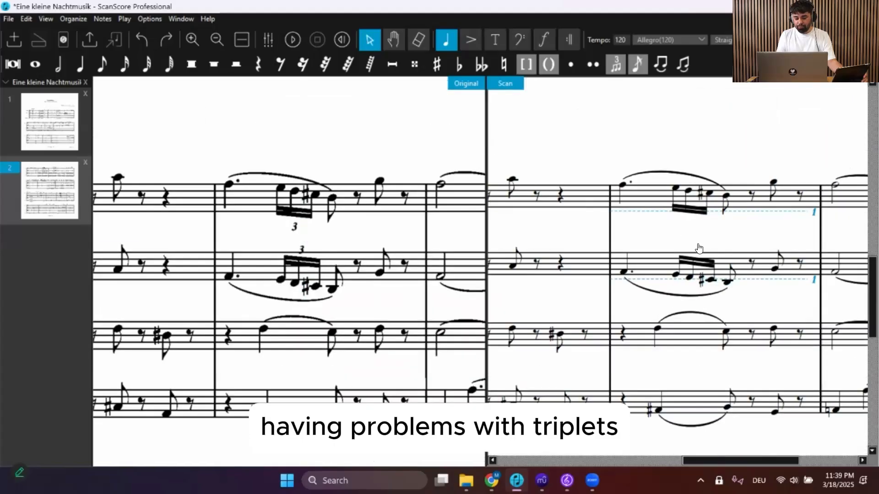
scroll(699, 248, up, 1)
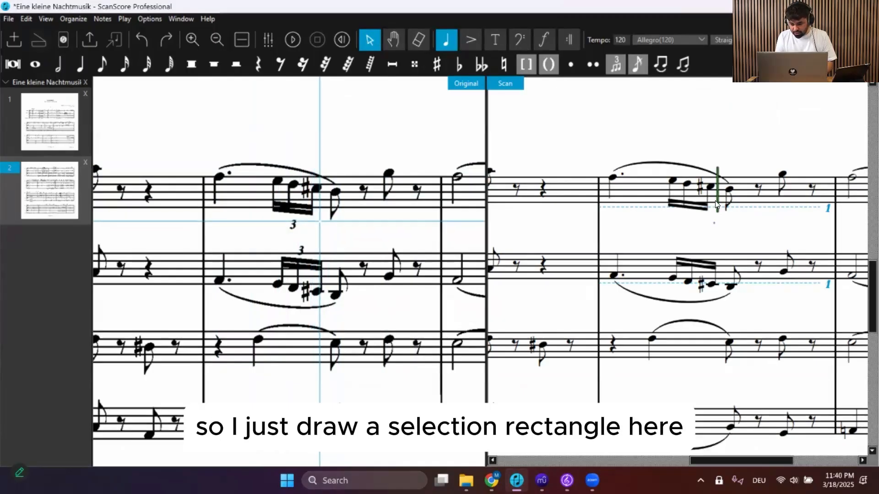
drag(715, 224, 654, 164)
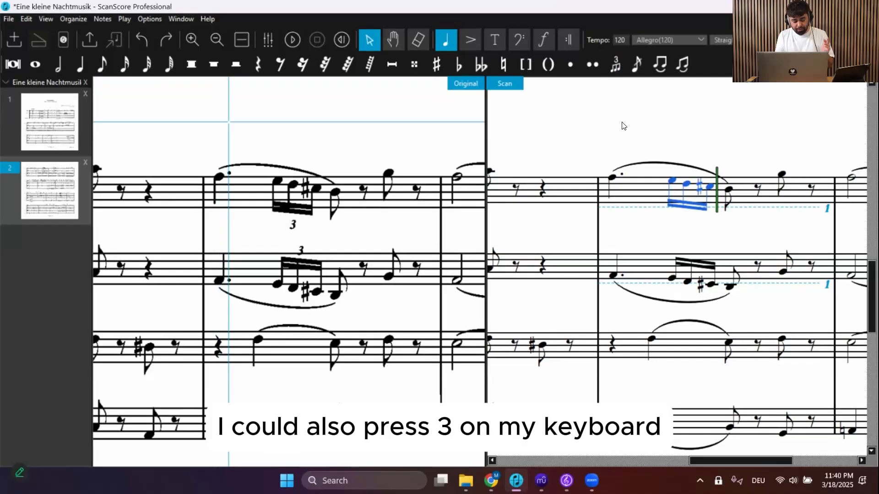
key(3)
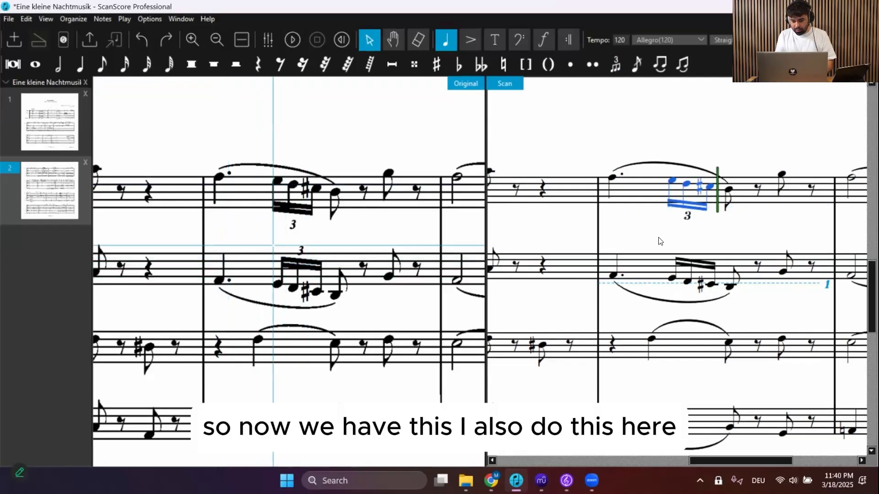
drag(660, 239, 725, 300)
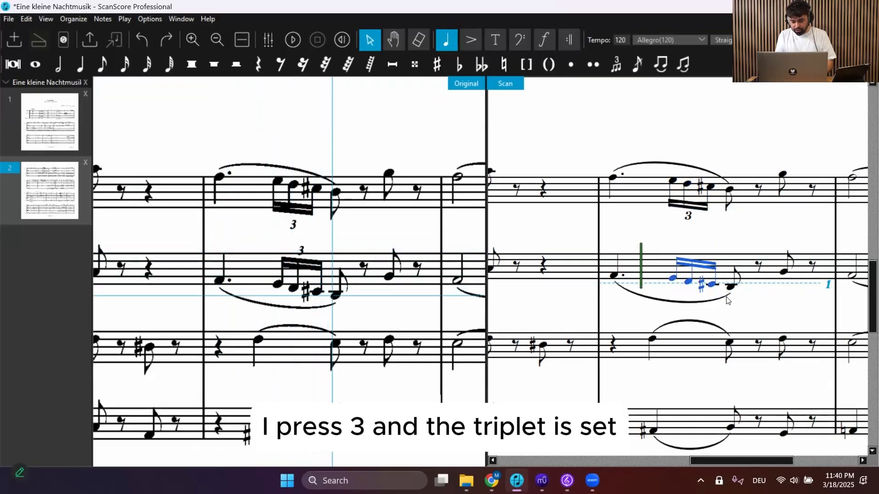
key(3)
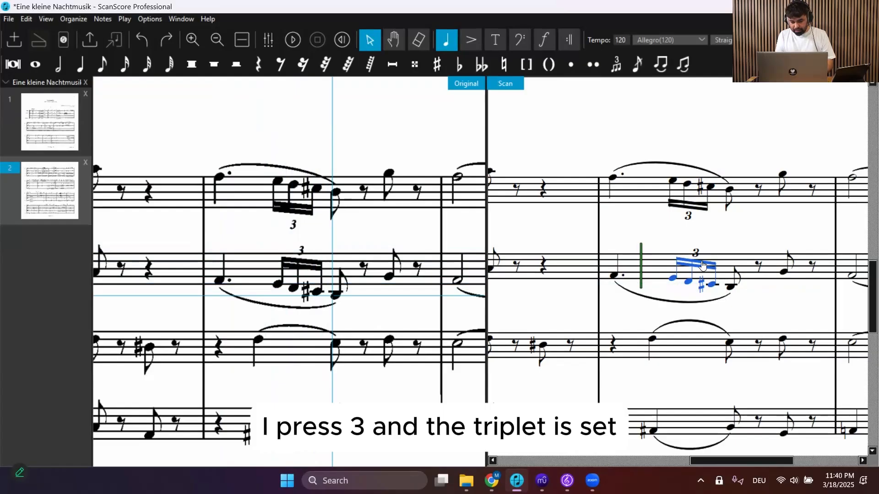
Set the second staff triplet's group display type to a bracket with the number and apply it to all tuplets
click(697, 250)
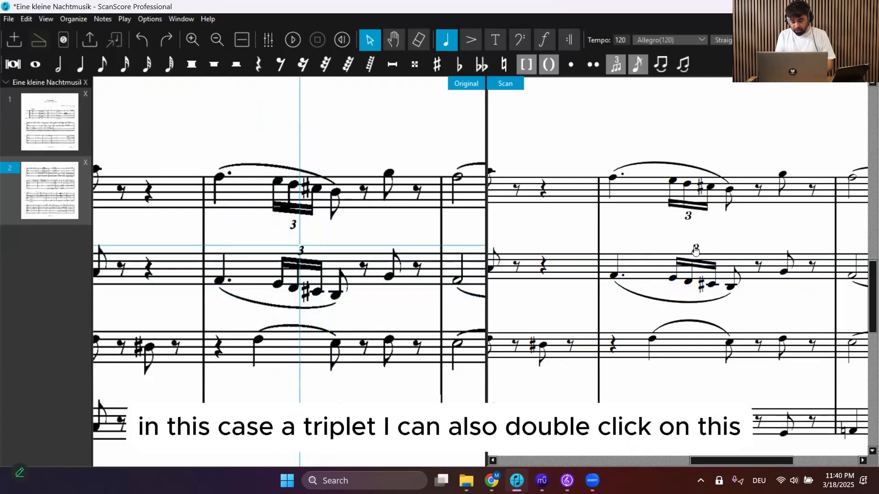
double_click(696, 250)
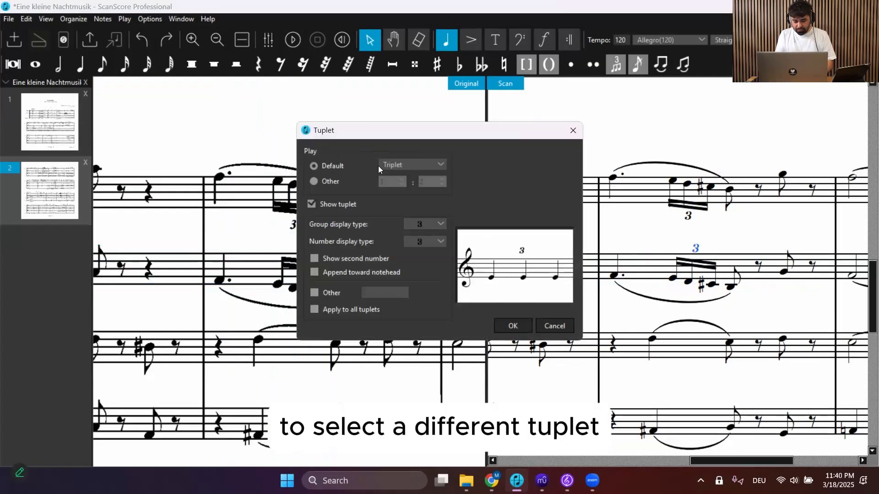
click(409, 165)
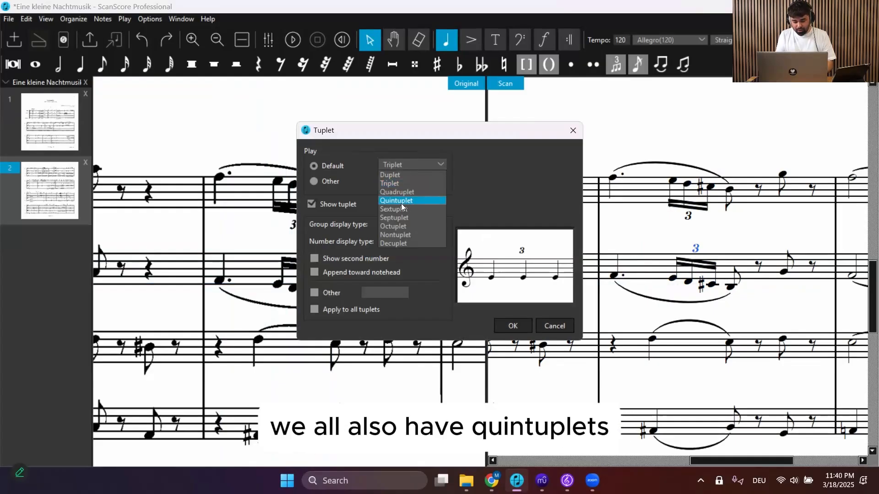
click(410, 164)
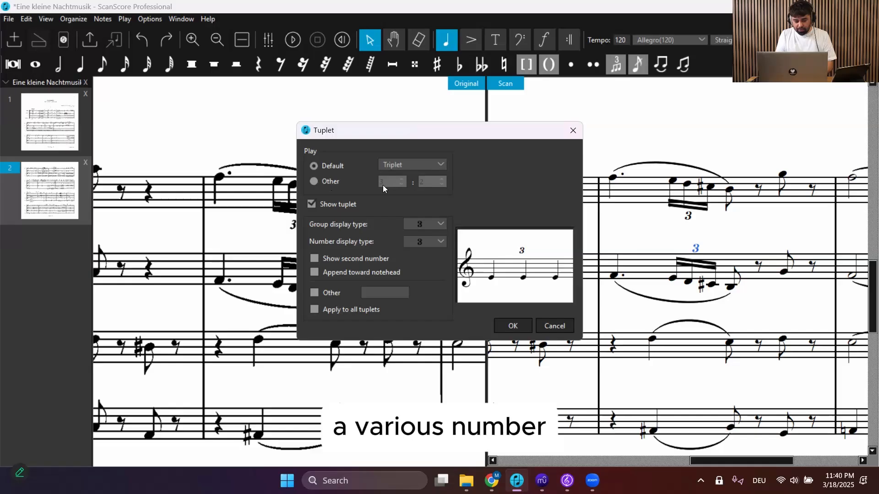
click(311, 205)
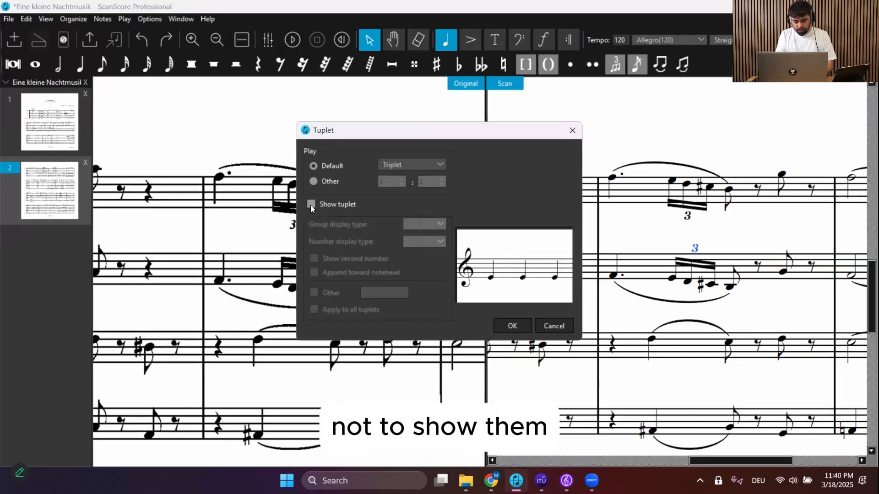
click(311, 204)
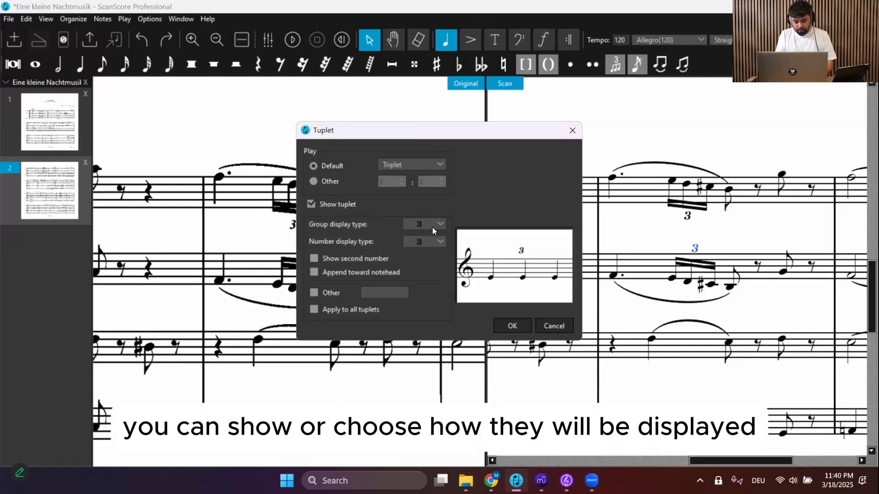
click(420, 229)
click(420, 250)
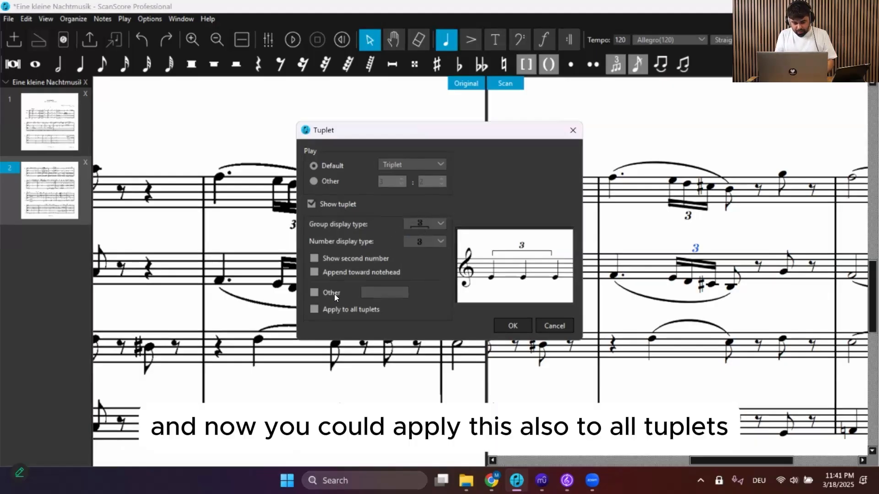
click(314, 309)
click(508, 326)
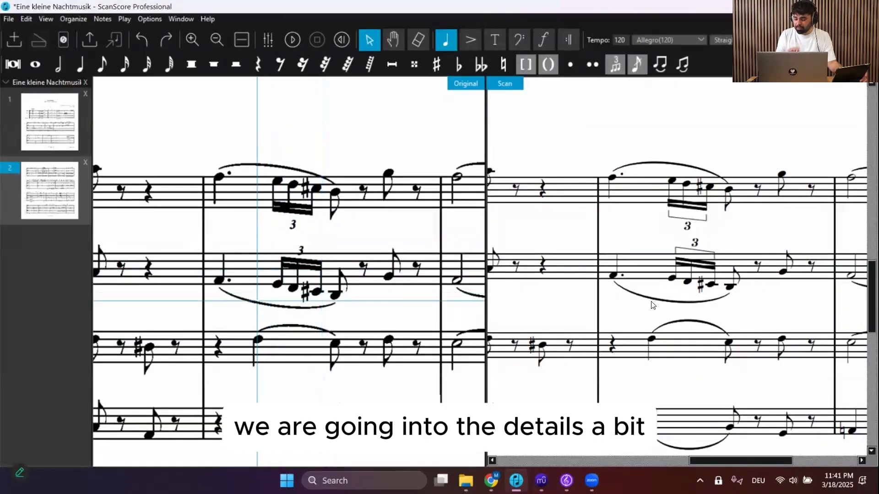
In the last system's top staff, move the staccato dots of the measure with eight beamed eighth notes above the noteheads
scroll(653, 306, down, 10)
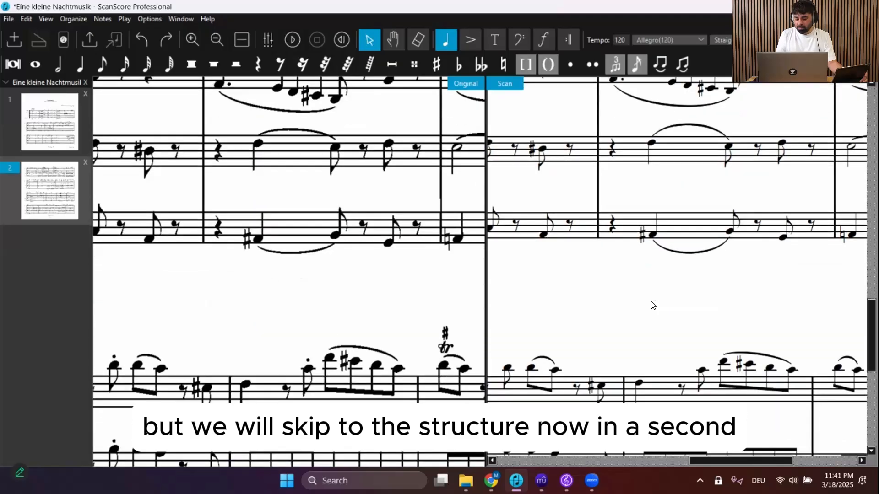
scroll(653, 305, down, 8)
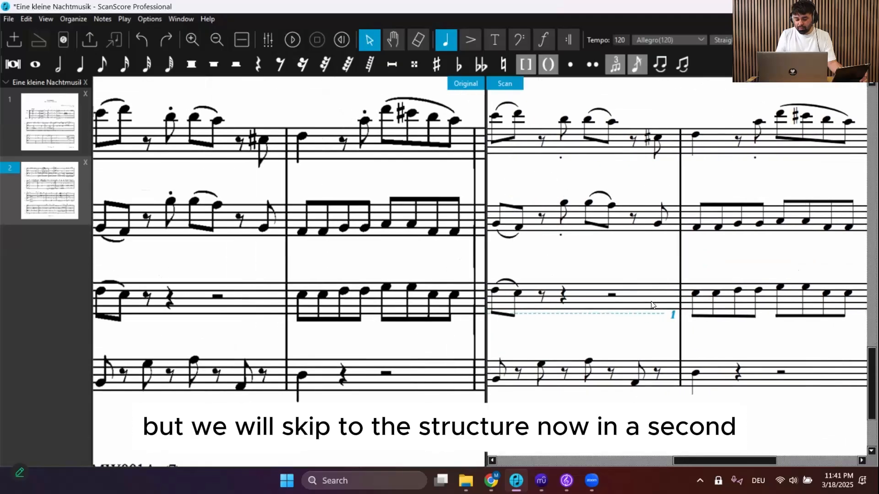
scroll(653, 305, left, 10)
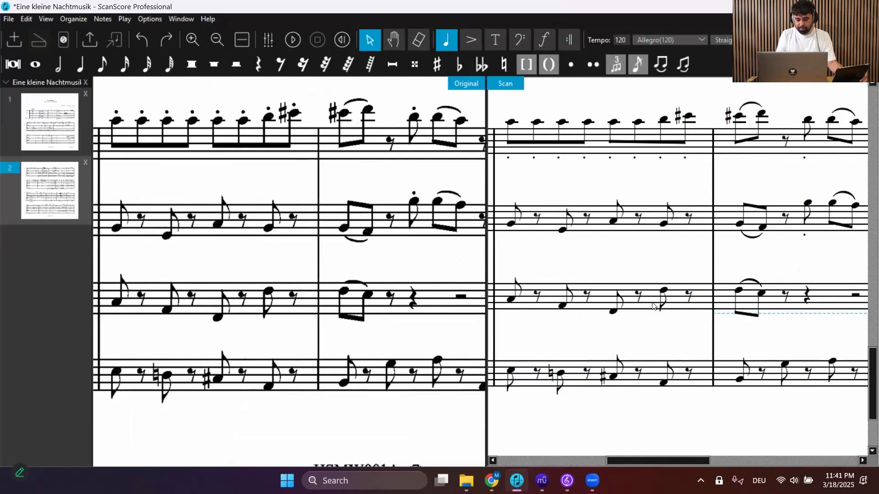
scroll(653, 306, left, 2)
scroll(653, 305, right, 3)
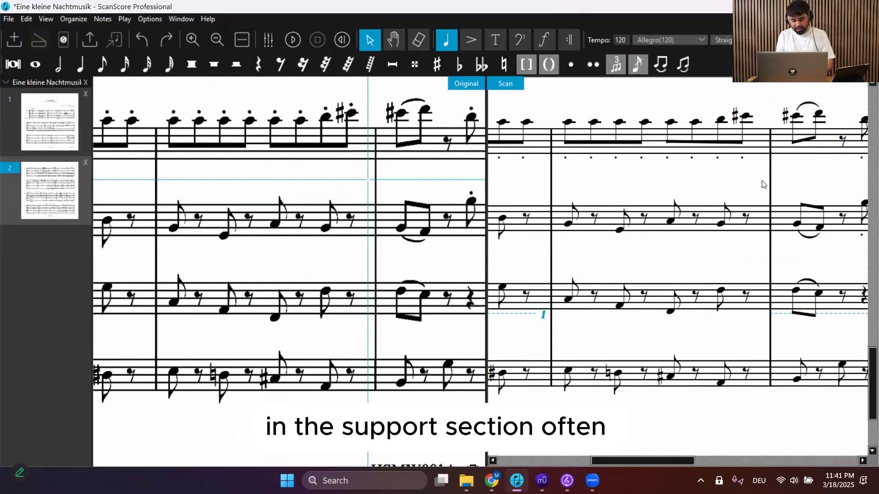
scroll(763, 184, up, 1)
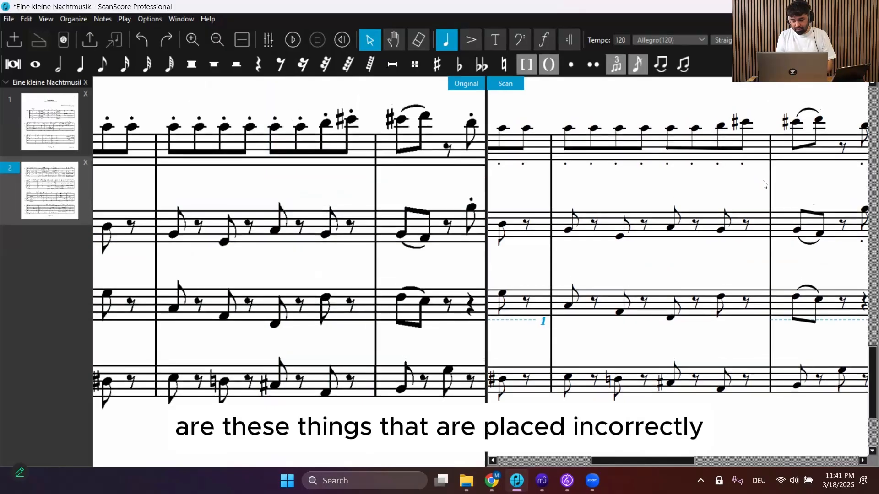
mouse_move(763, 192)
mouse_down()
mouse_move(752, 142)
mouse_move(631, 104)
mouse_move(570, 113)
mouse_move(553, 102)
mouse_up()
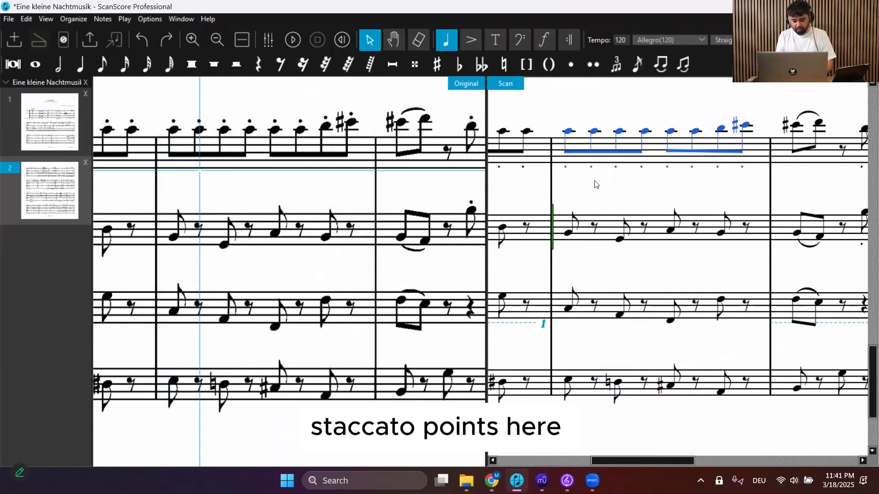
click(447, 37)
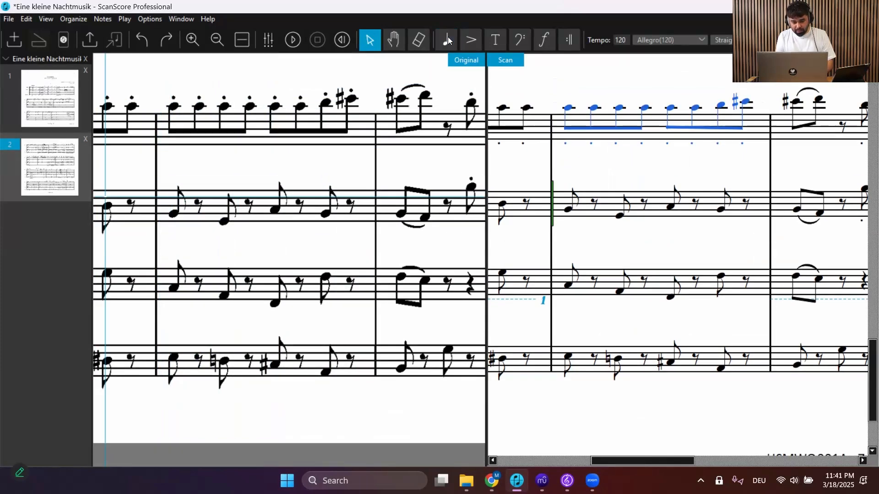
click(471, 43)
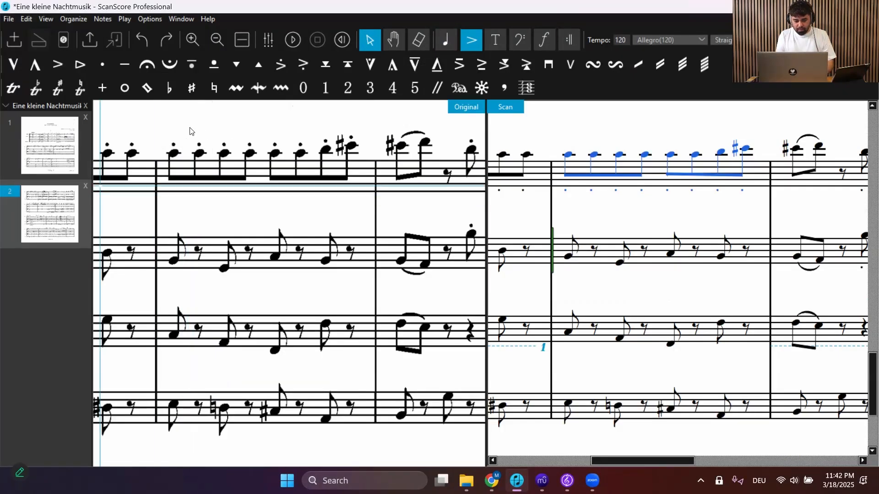
click(98, 65)
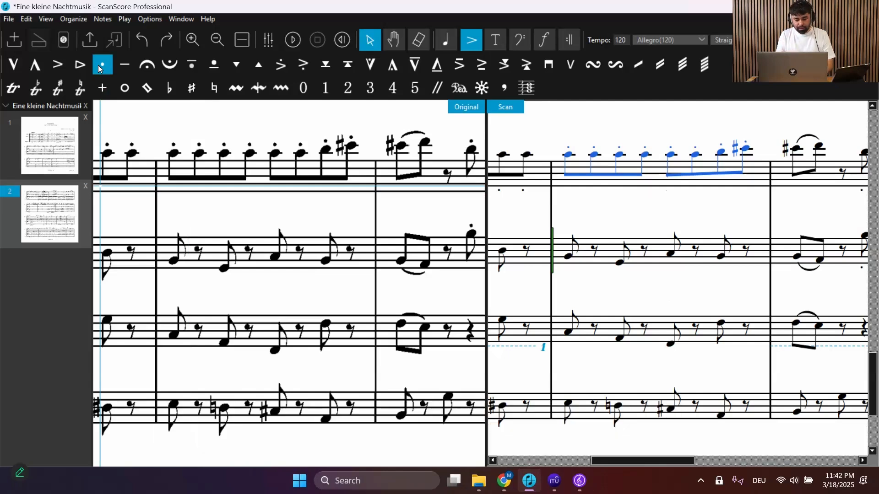
ctrl+click(98, 65)
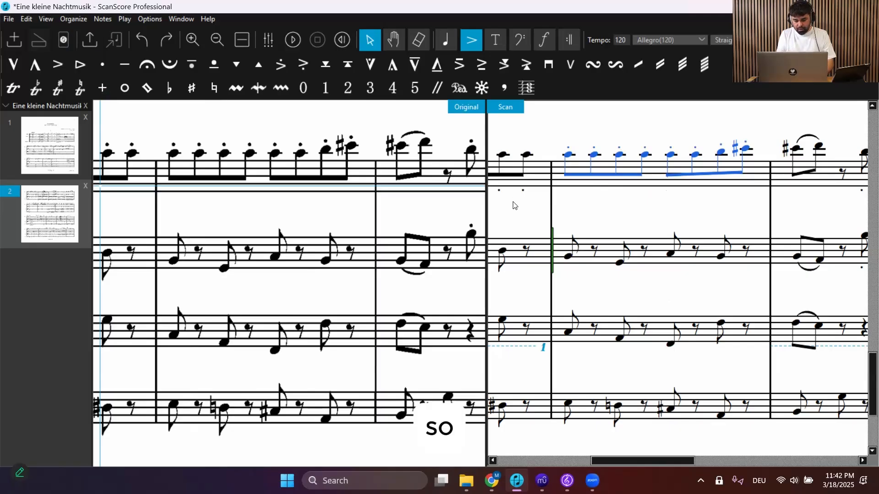
Close the current Eine kleine Nachtmusik project without saving it
click(612, 212)
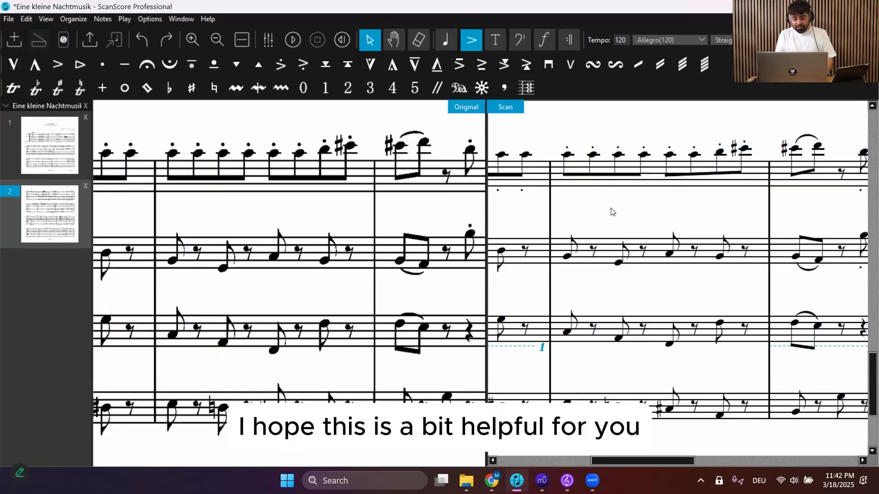
scroll(613, 212, down, 1)
scroll(613, 212, up, 1)
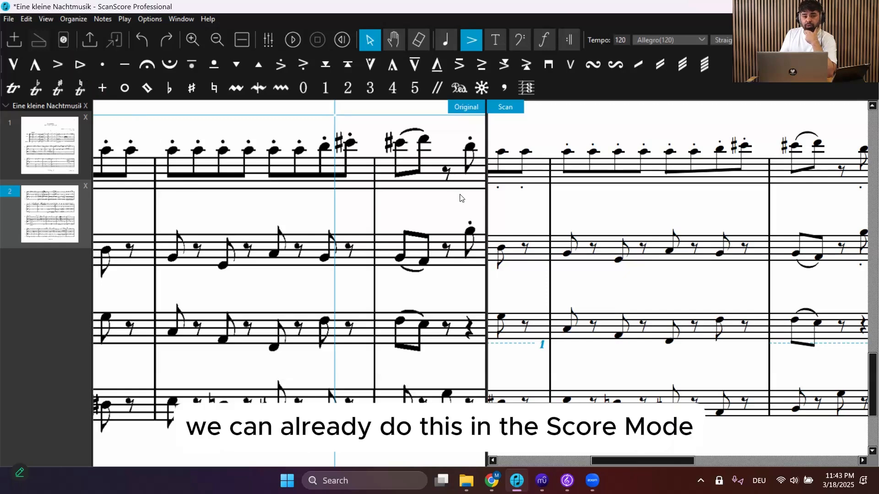
click(7, 20)
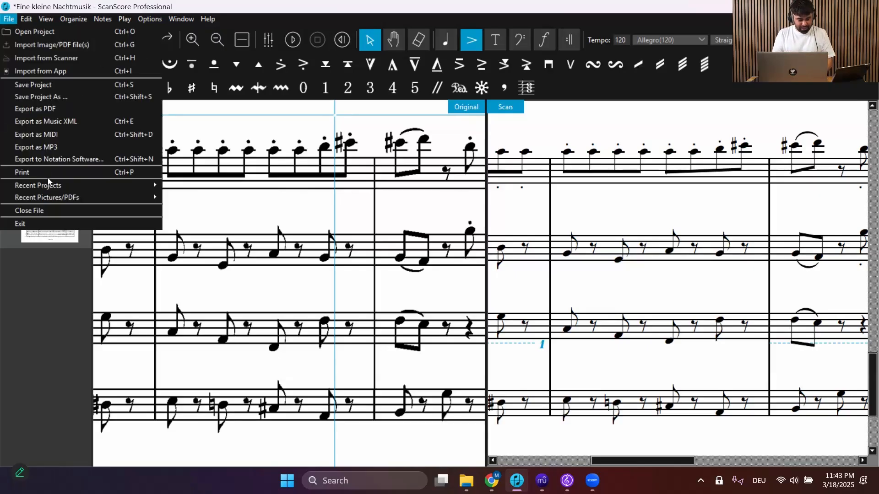
click(51, 208)
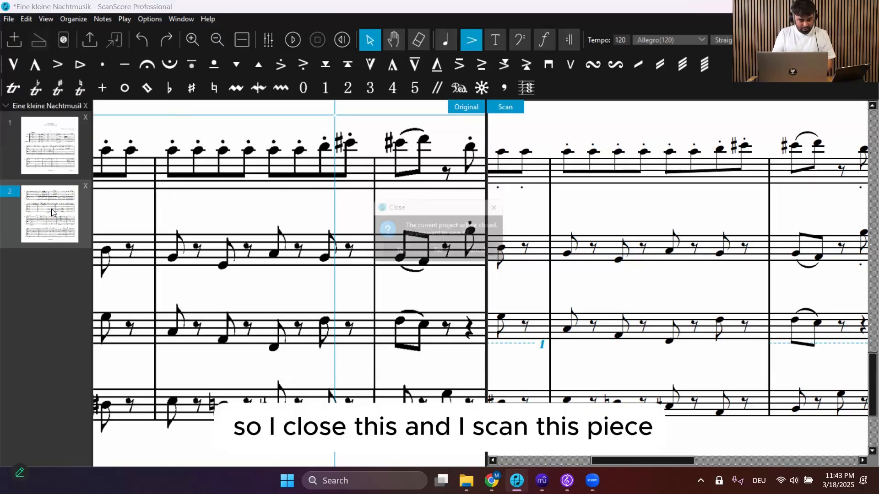
click(442, 252)
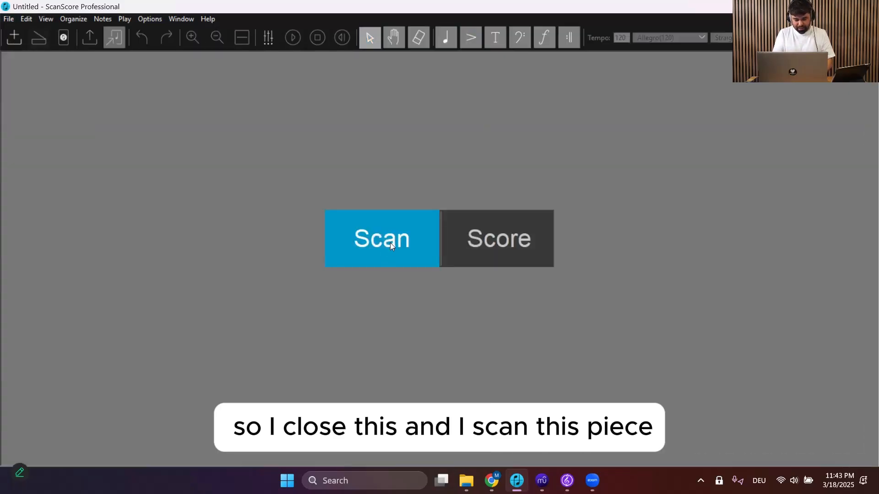
Start a scan project by importing pages 1-2 of the PDF 2-Take that look off your face0001
click(390, 246)
click(376, 235)
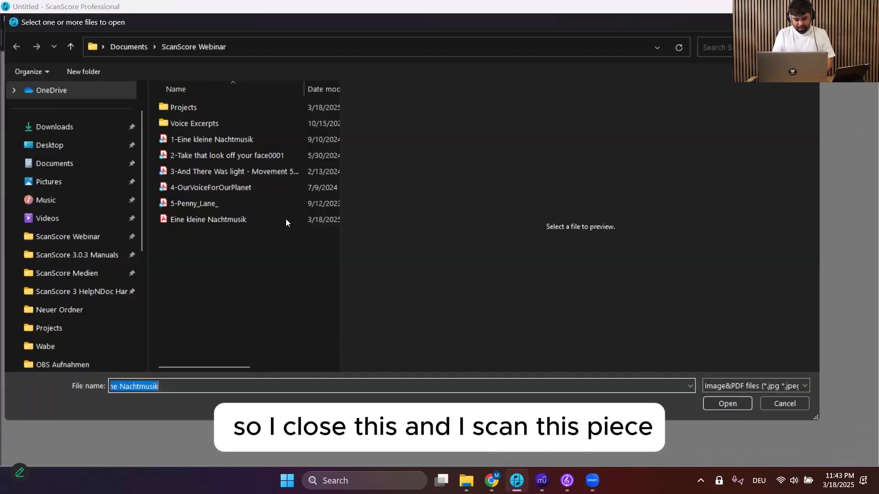
click(199, 156)
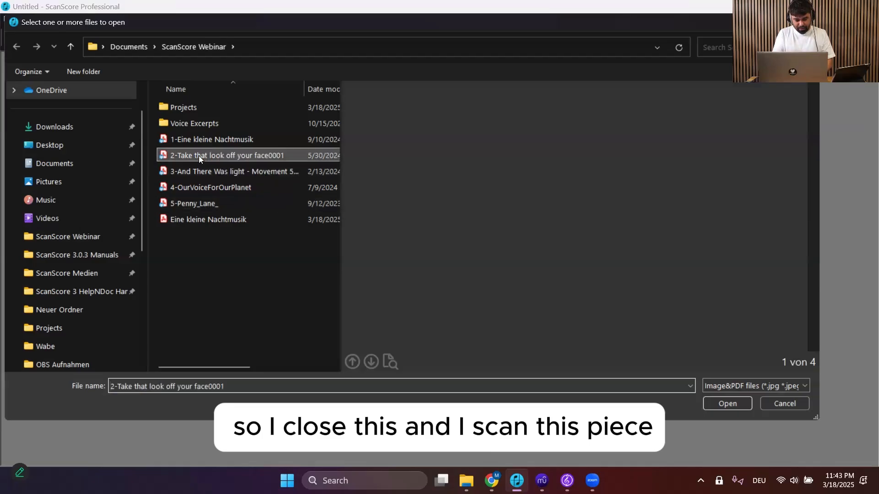
double_click(198, 155)
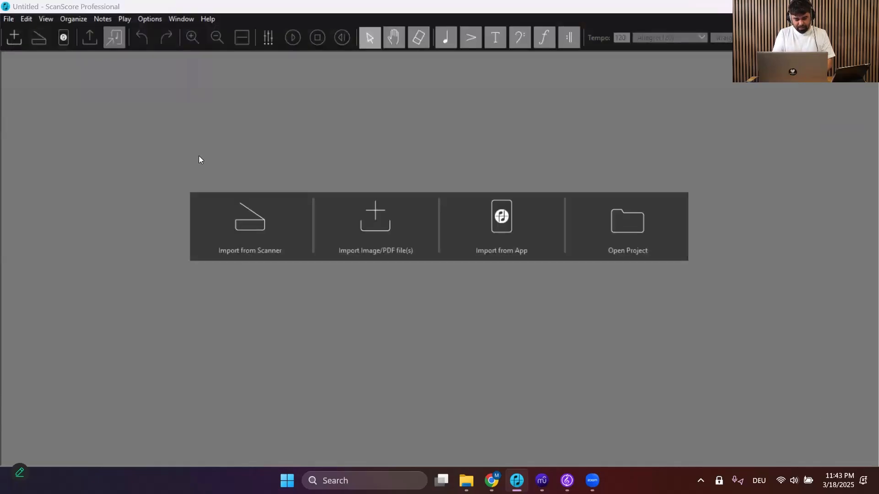
key(BackSpace)
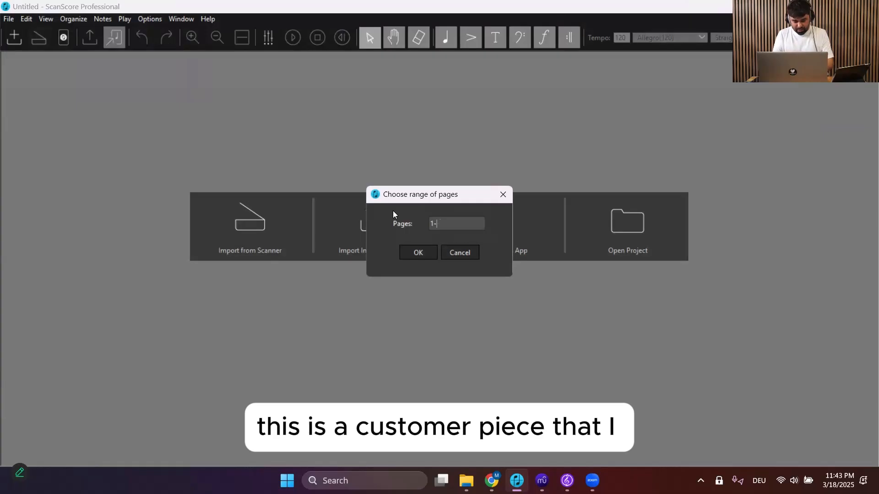
text(2)
key(Return)
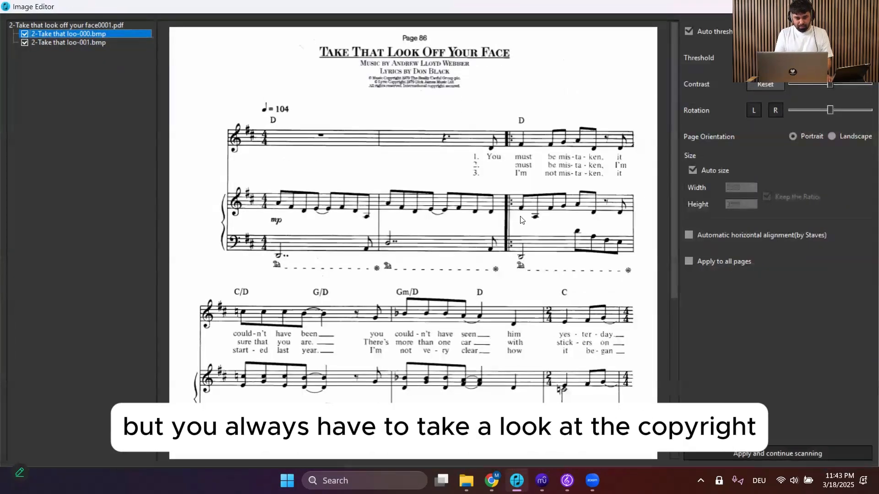
Scan the imported pages with lyrics and chord recognition enabled, declining to be asked for instrument names throughout the document
click(735, 454)
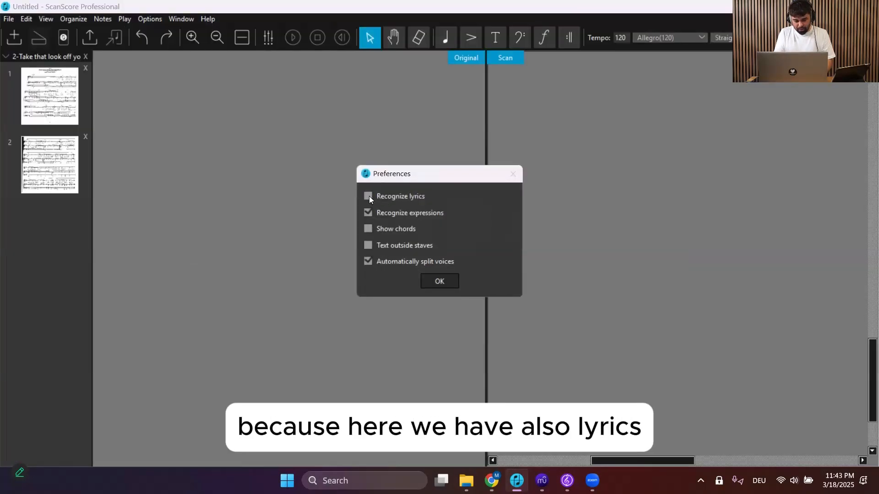
click(369, 196)
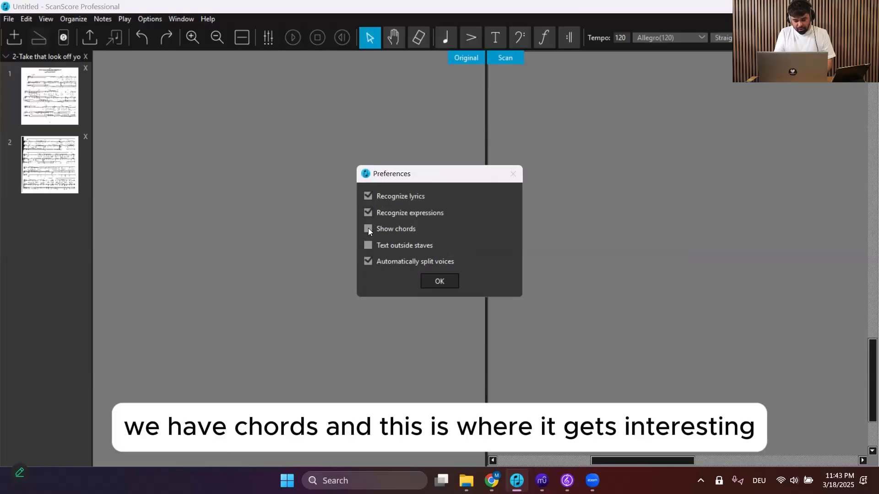
click(444, 282)
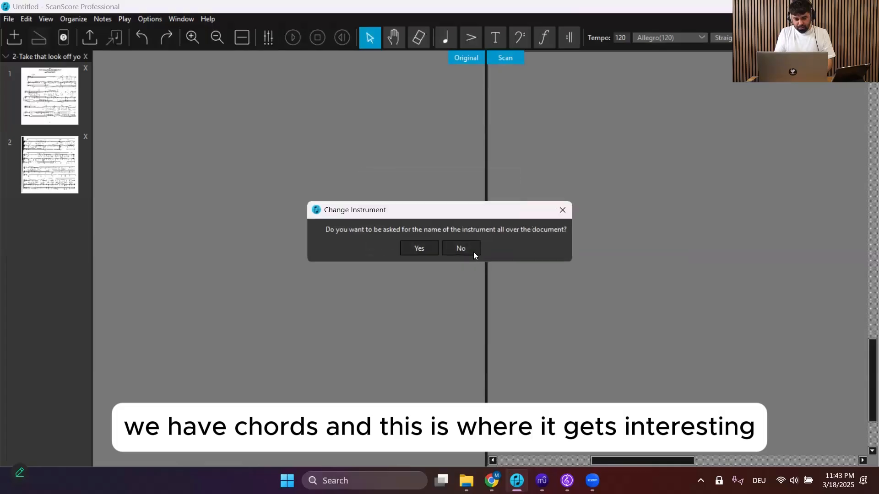
click(462, 248)
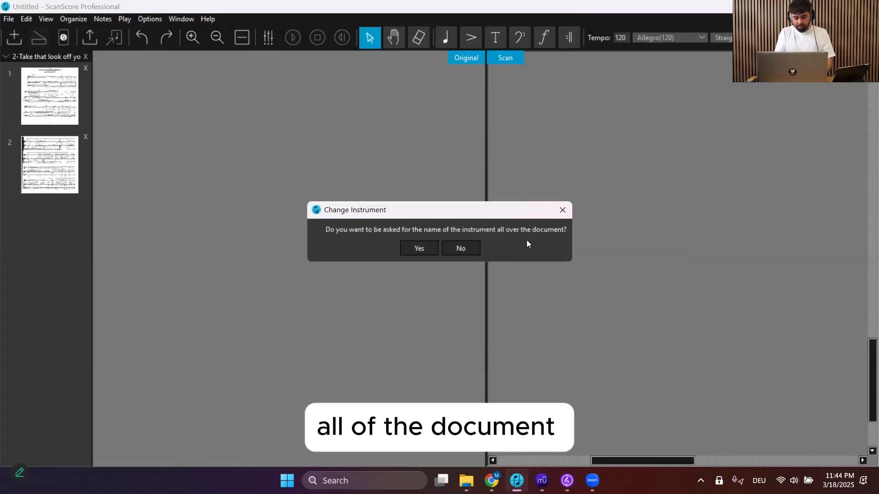
click(465, 249)
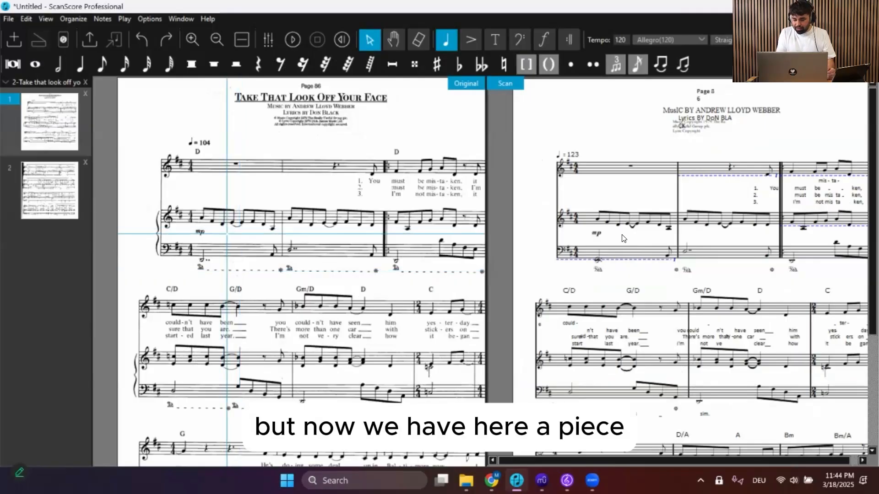
Compare page 1 of the scan with the original, checking clefs, key signatures, time signatures and the system structure
scroll(623, 238, up, 1)
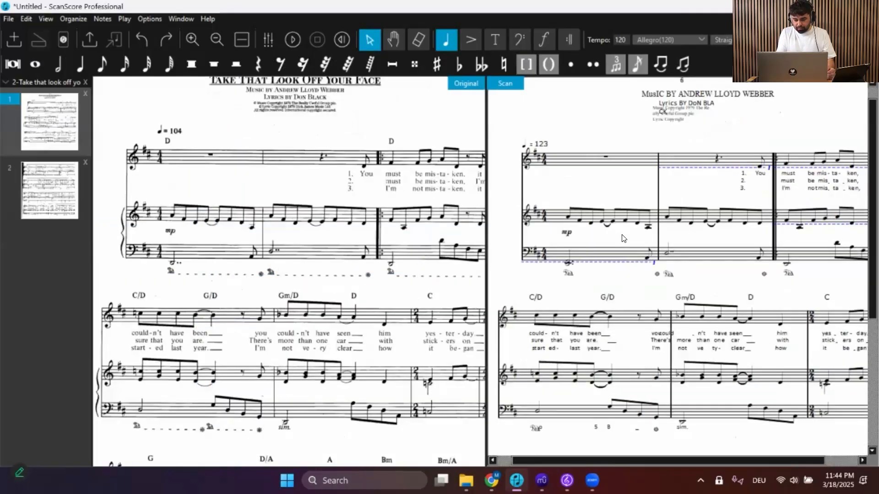
scroll(623, 238, down, 1)
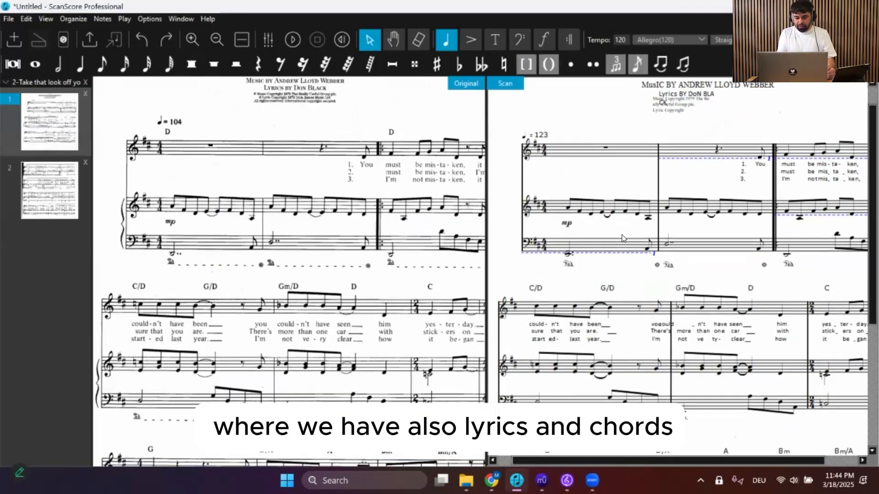
scroll(622, 238, up, 1)
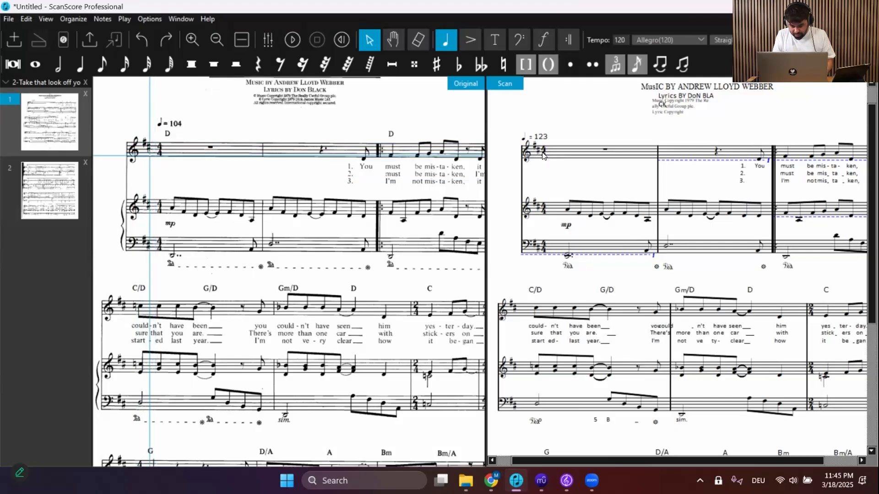
scroll(543, 160, up, 1)
scroll(611, 185, down, 2)
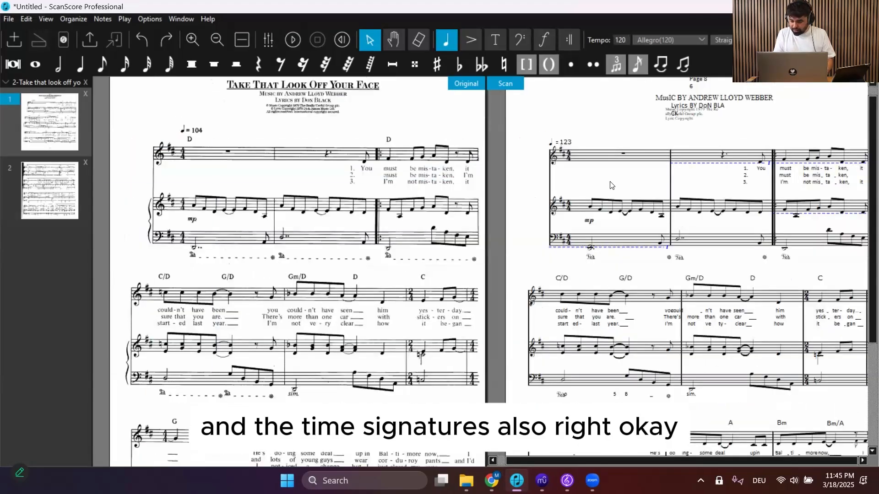
scroll(627, 231, down, 2)
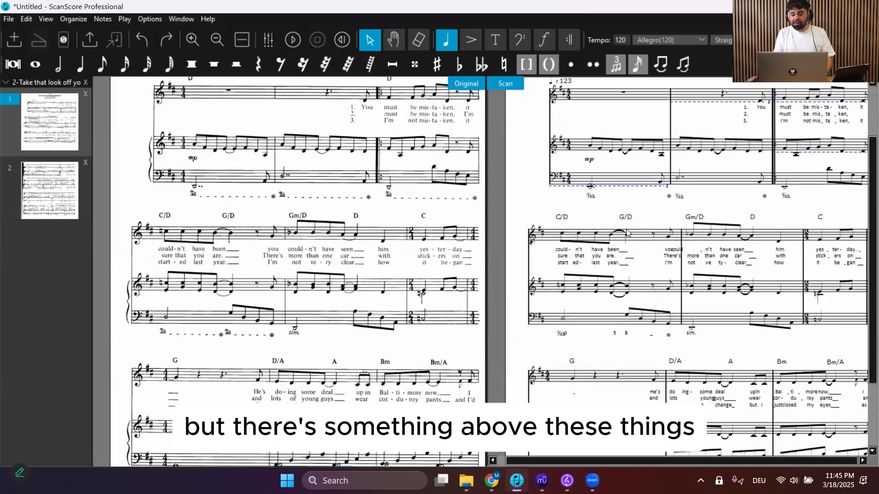
scroll(626, 233, up, 1)
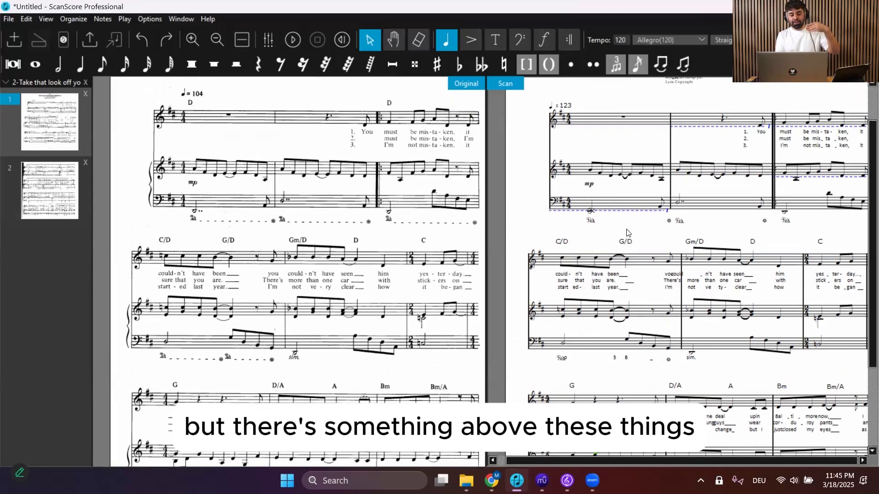
scroll(629, 233, down, 1)
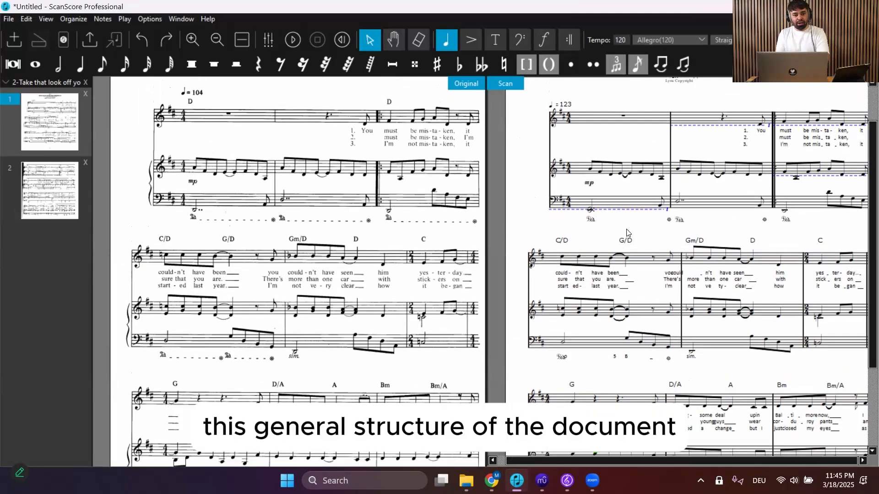
scroll(627, 233, down, 5)
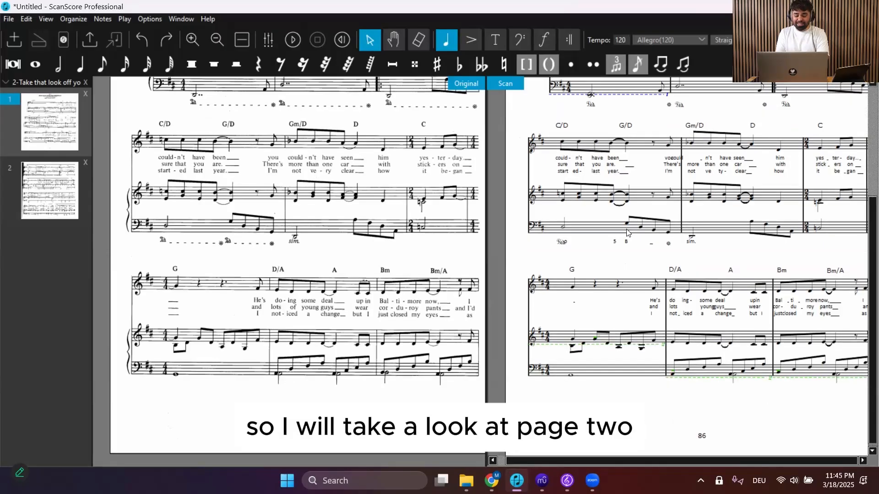
scroll(357, 208, up, 3)
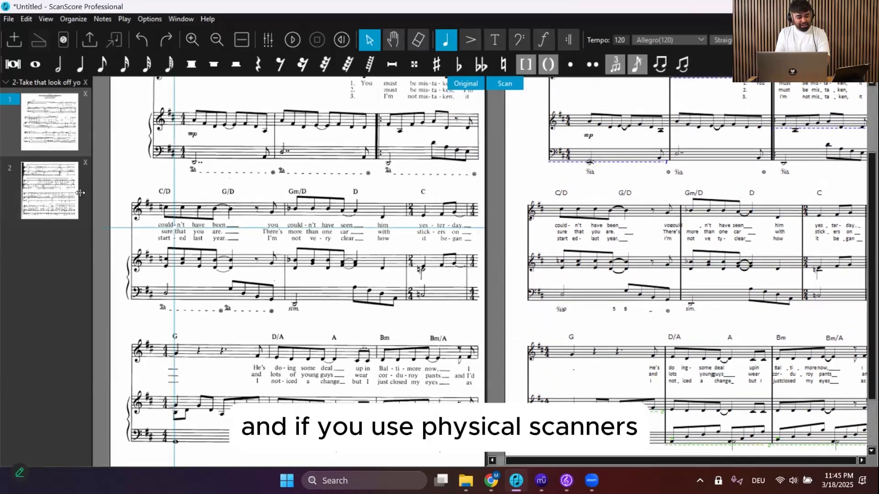
Go to the first systems of page 2 and open the Organize Staves settings, placing the dialog clear of the scan
click(52, 192)
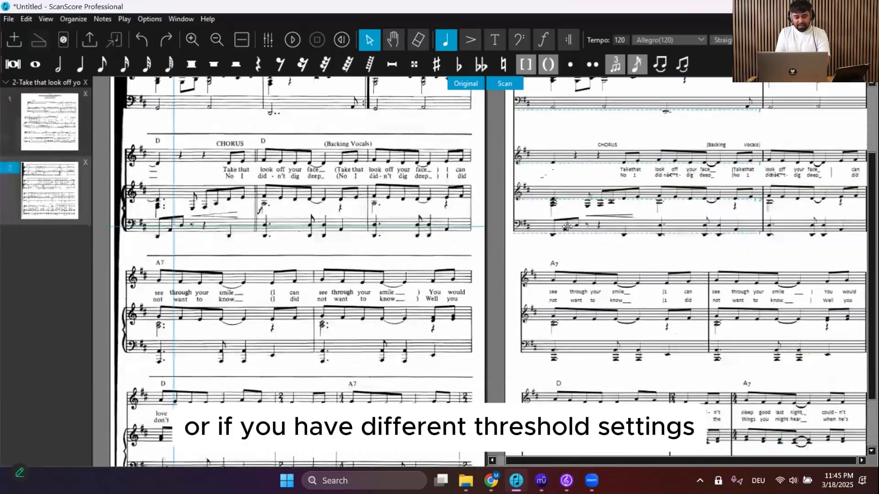
scroll(567, 227, up, 3)
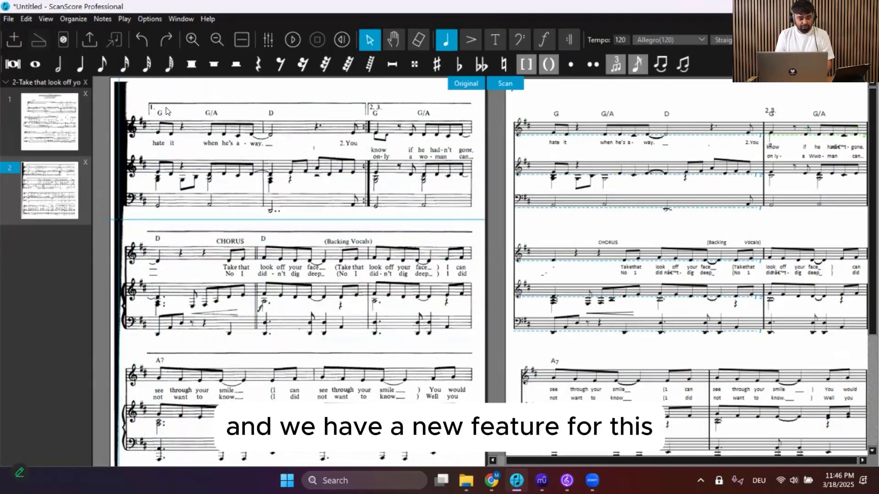
click(64, 19)
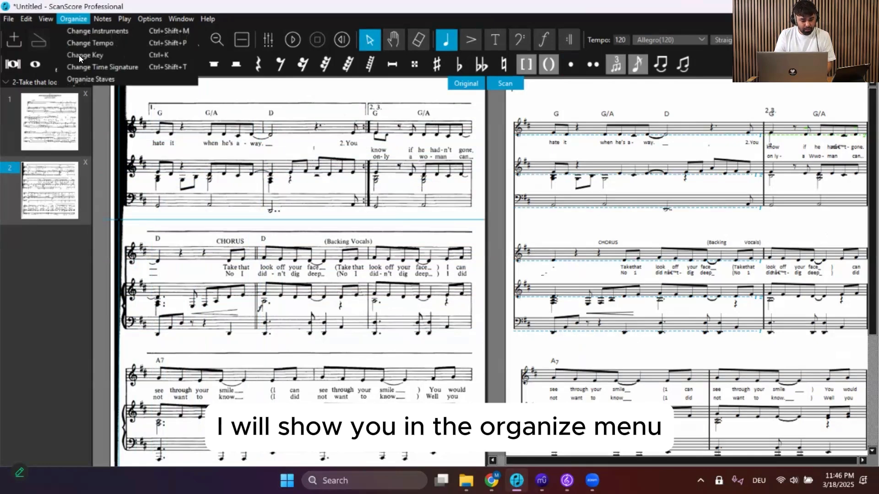
click(89, 78)
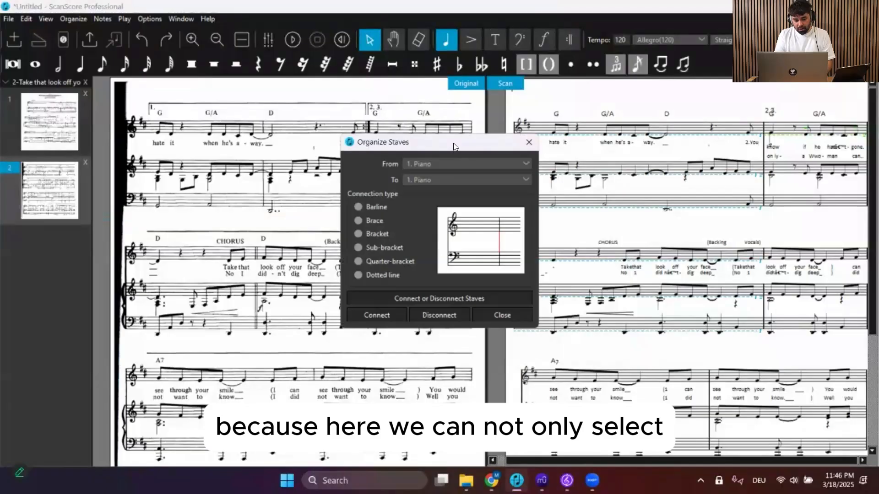
drag(453, 143, 397, 90)
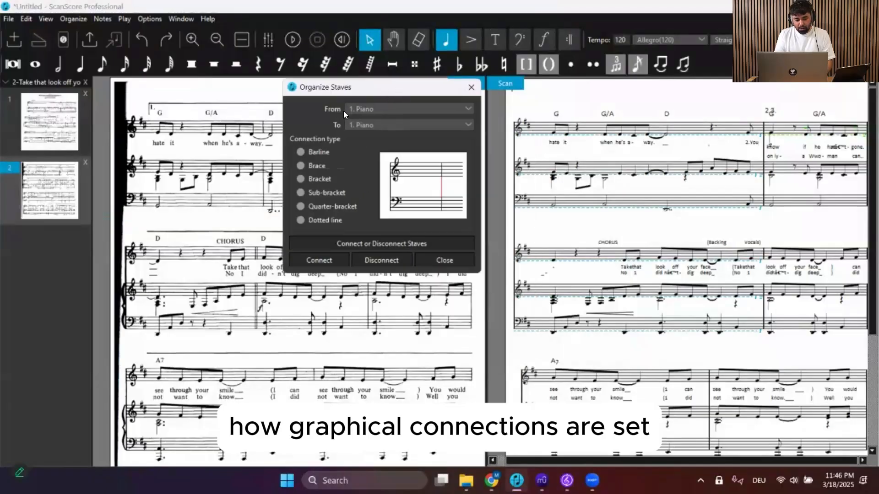
Preview the brace, bracket and dotted line connection types for the staves
click(301, 166)
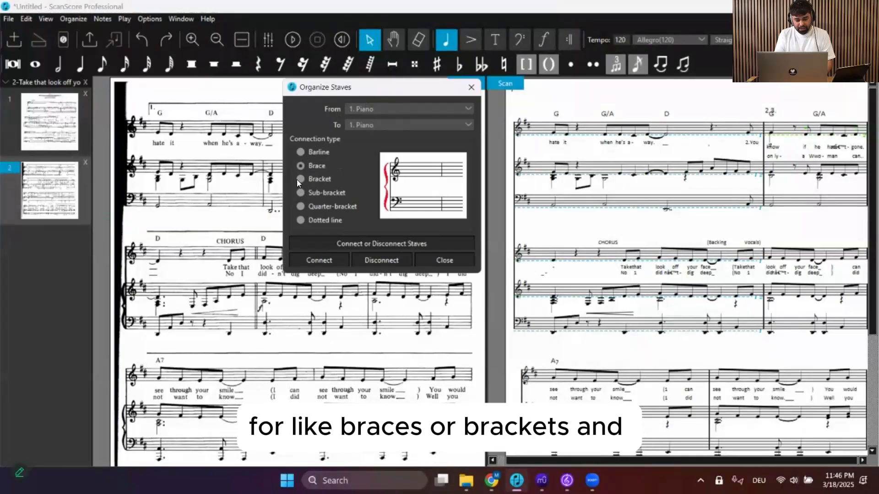
click(299, 179)
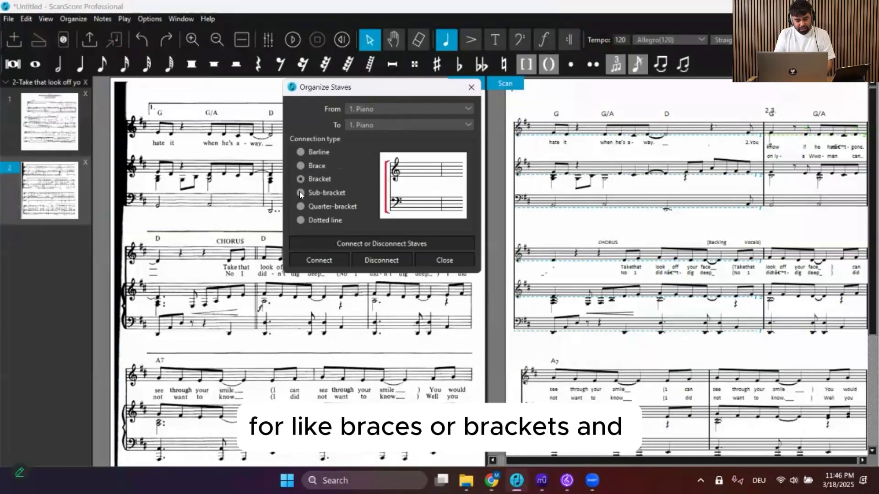
click(301, 220)
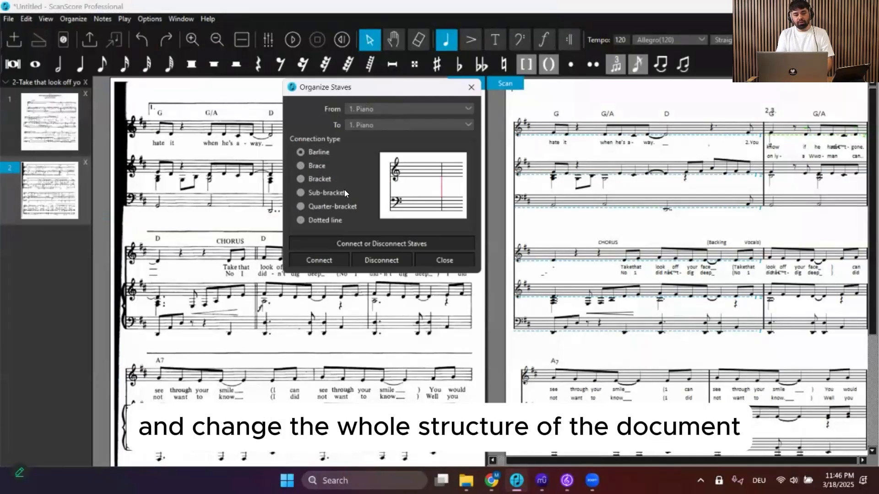
Split System 1 of page 2 at its fourth Piano staff in the System Editor, apply it, and close both dialogs
click(375, 244)
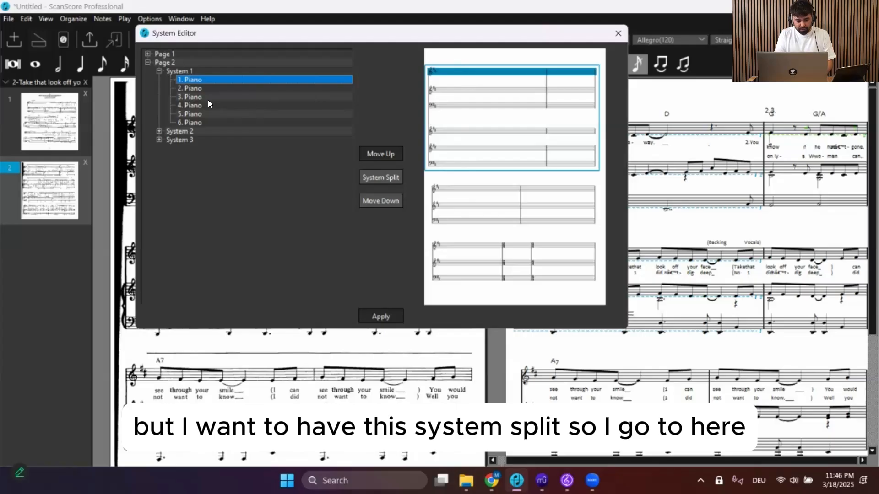
click(189, 106)
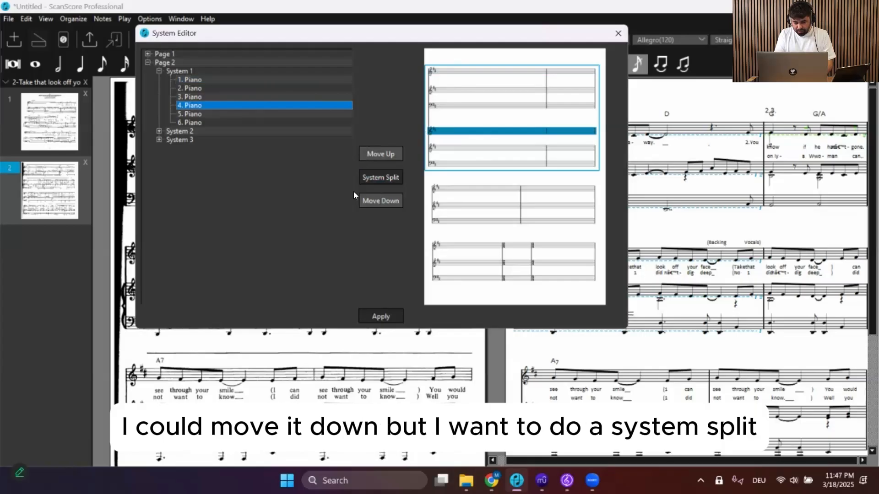
click(385, 180)
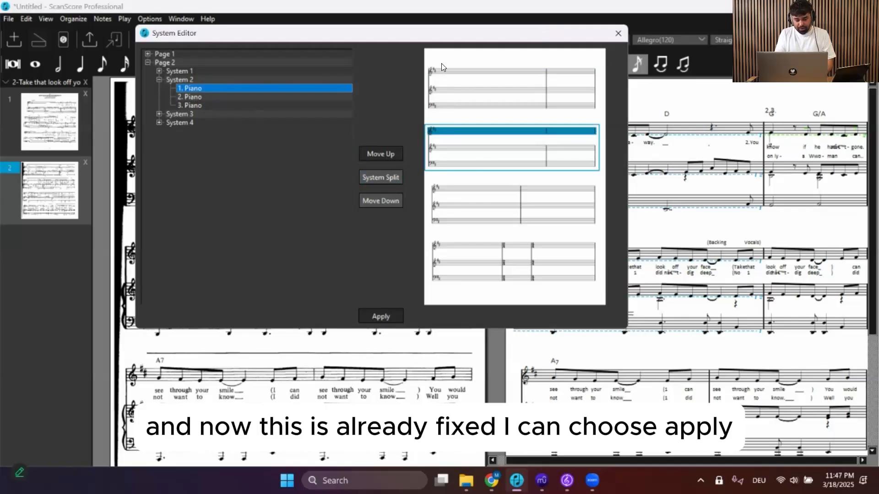
drag(481, 36, 350, 34)
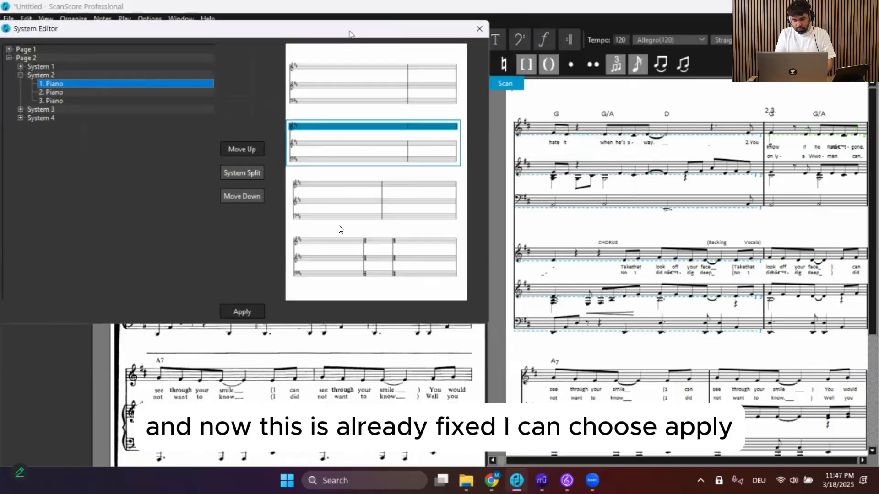
click(237, 306)
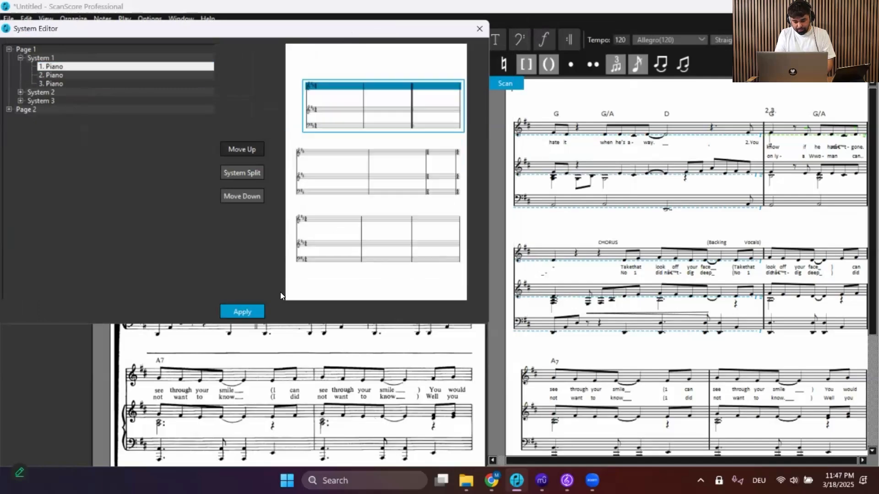
click(484, 34)
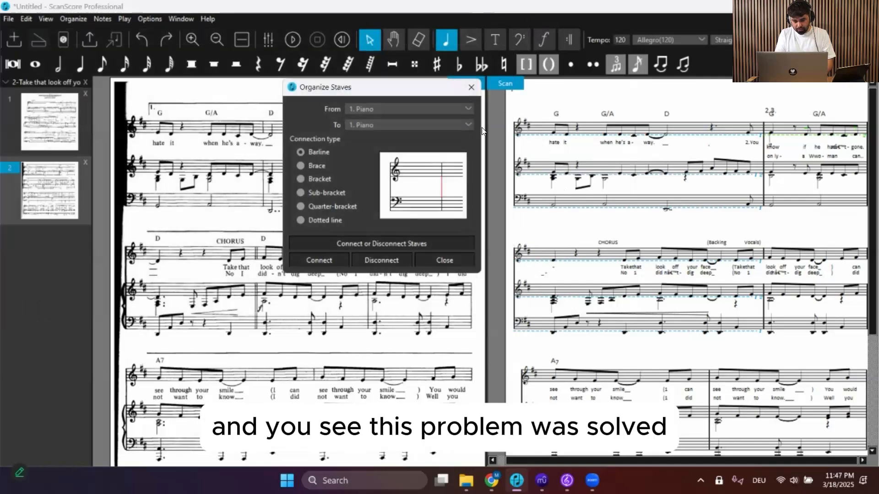
click(471, 87)
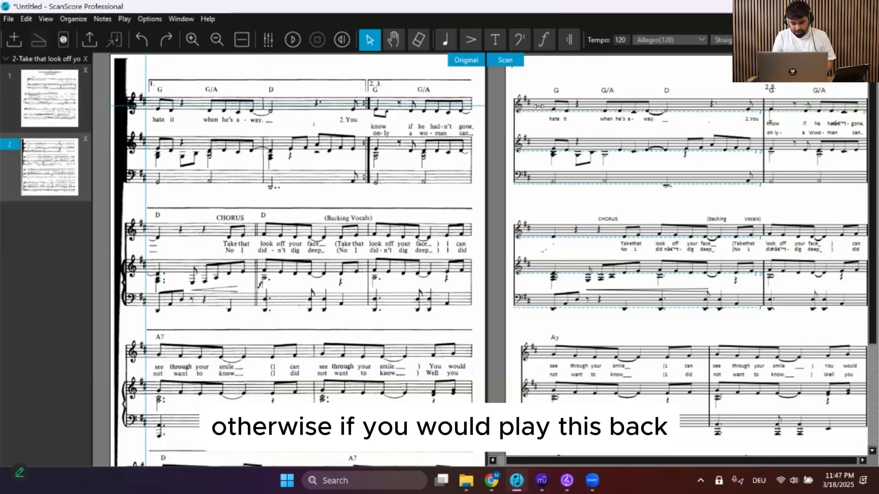
Play back the first system of page 2 and split its first measure by inserting the missing barline just before the D chord
key(space)
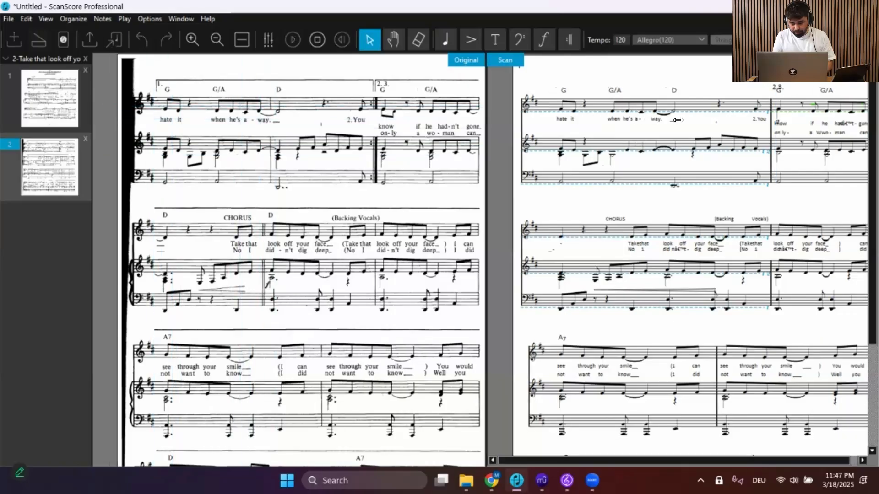
key(space)
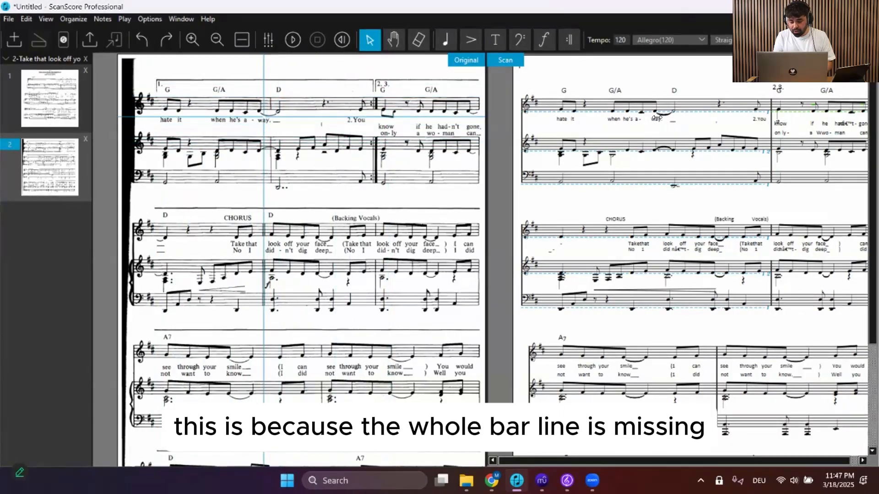
scroll(656, 117, up, 2)
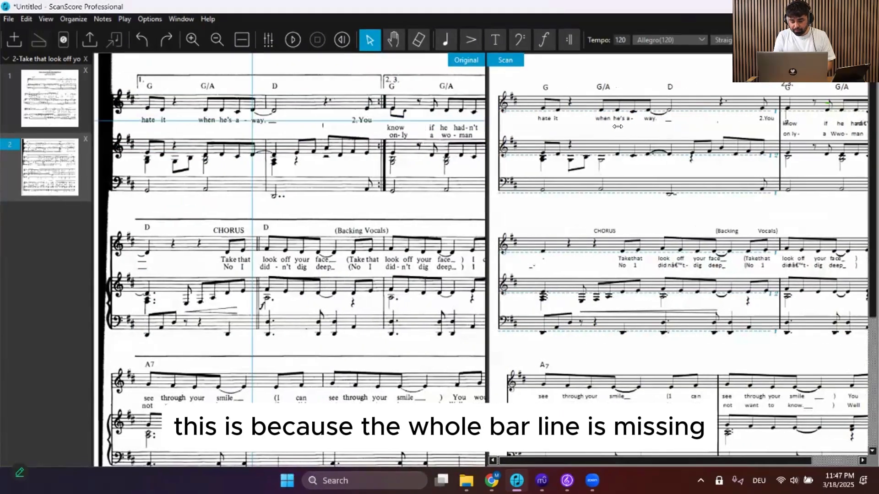
click(570, 39)
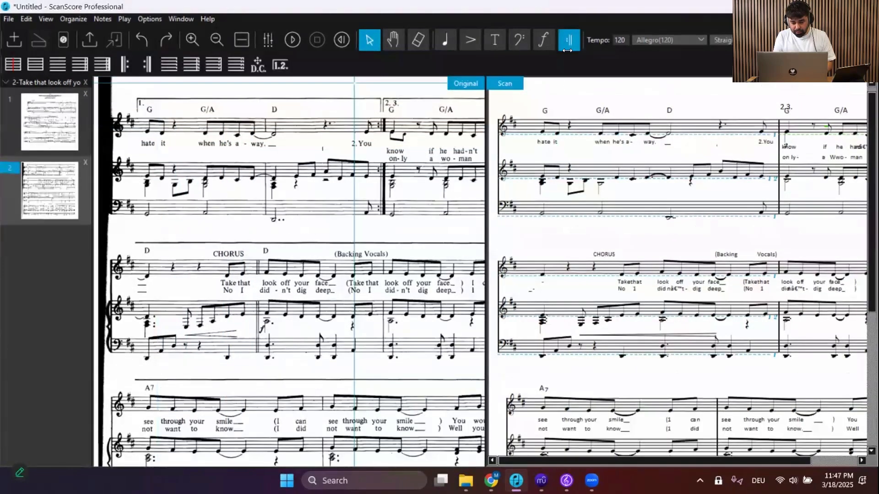
click(17, 67)
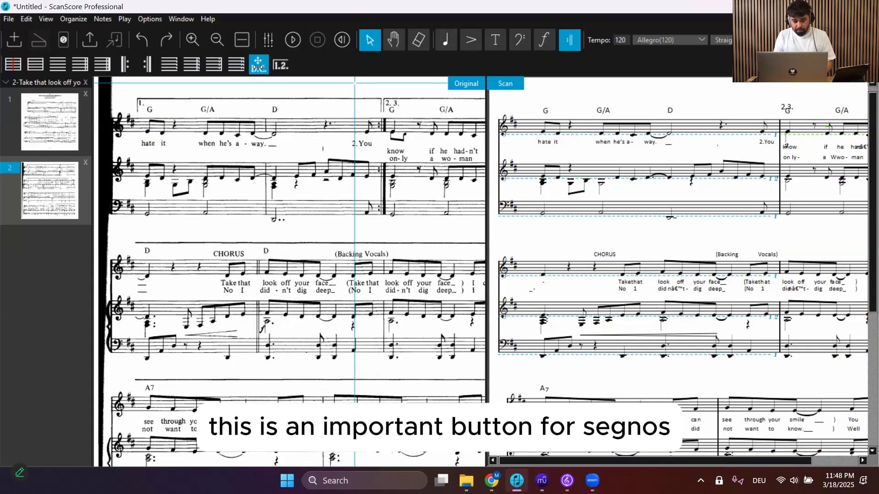
click(9, 68)
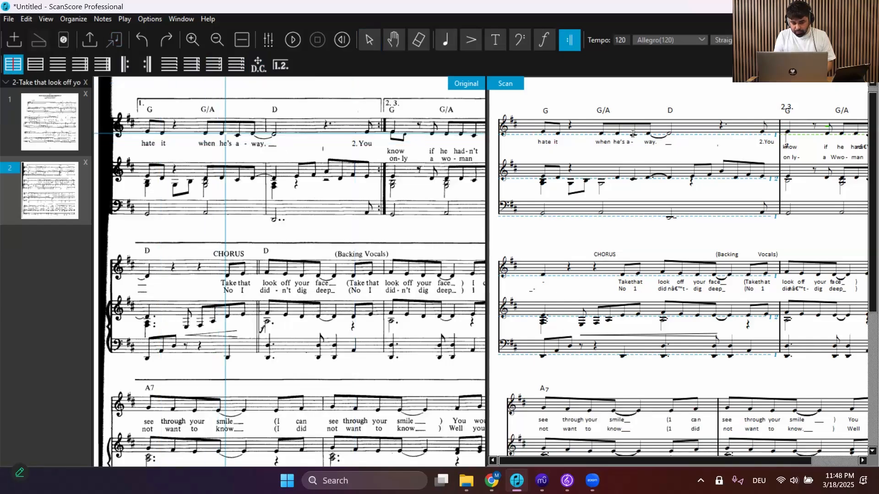
click(658, 128)
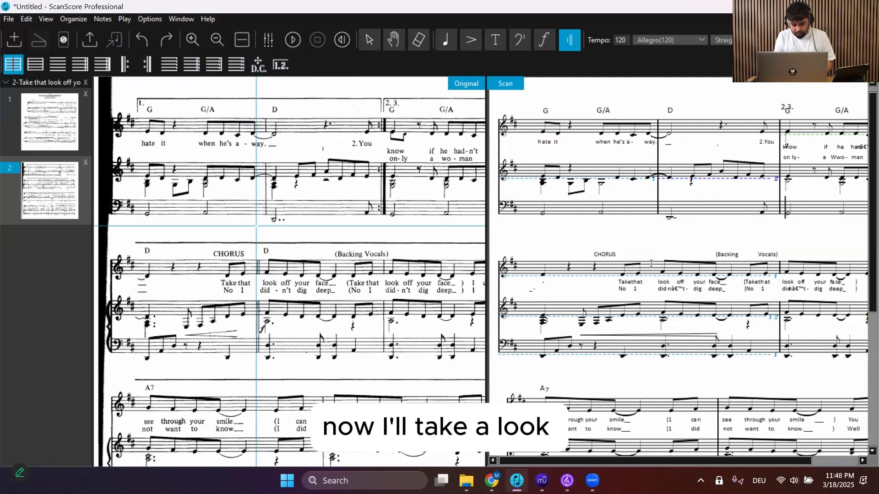
Split the first measure of the Chorus system before the words "look off your face" and leave barline entry
scroll(637, 266, down, 1)
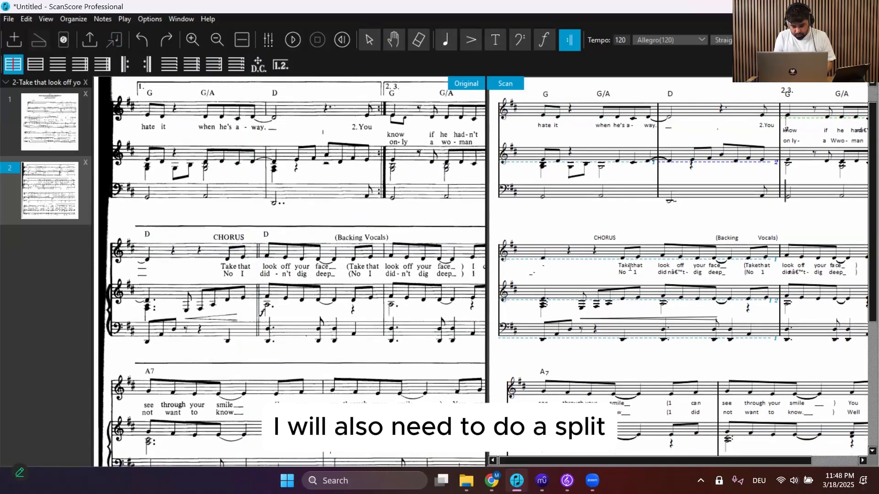
click(649, 251)
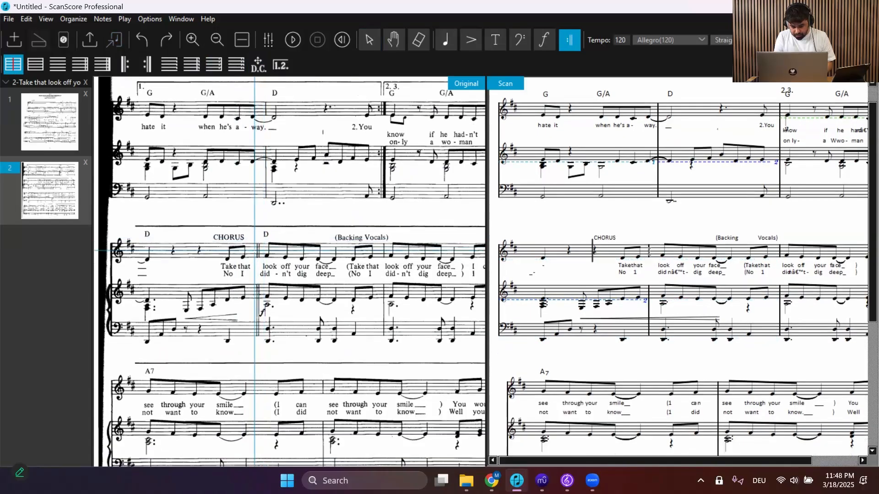
scroll(649, 251, down, 3)
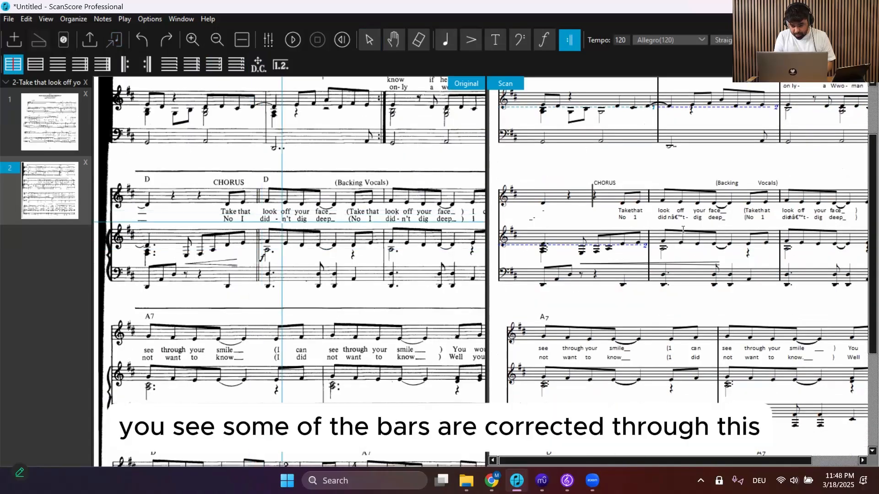
scroll(694, 221, right, 3)
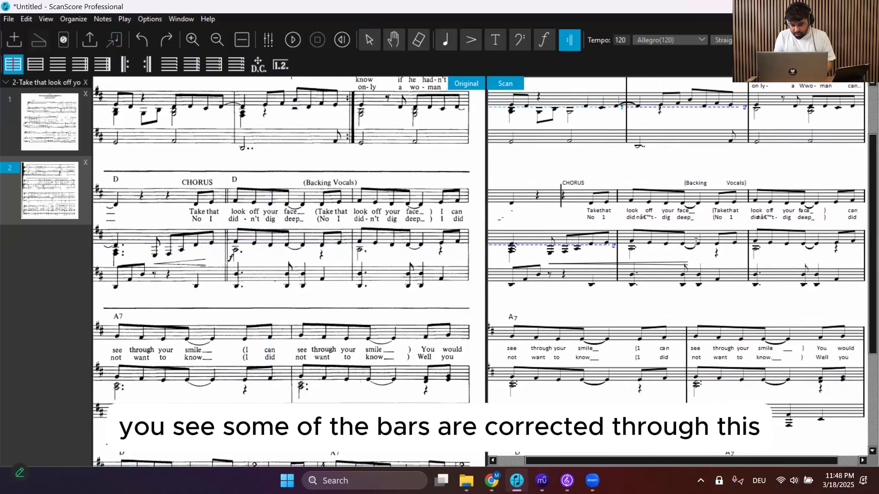
scroll(695, 242, left, 3)
scroll(695, 241, up, 4)
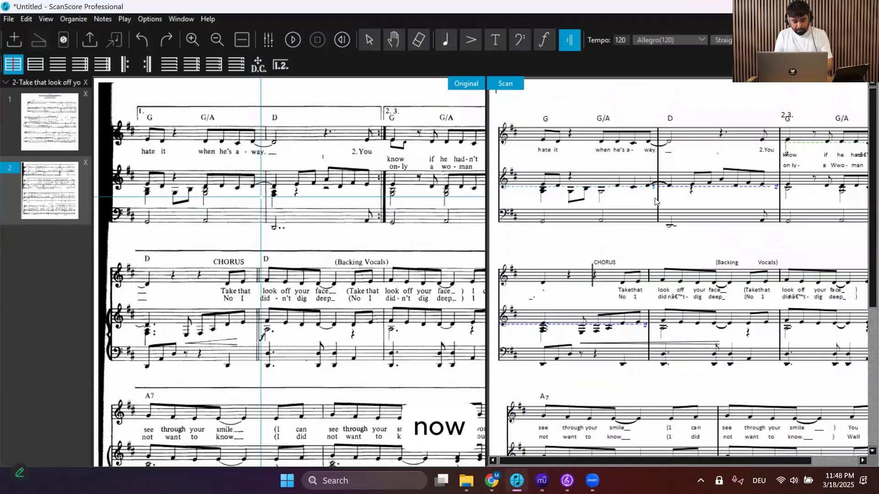
key(Escape)
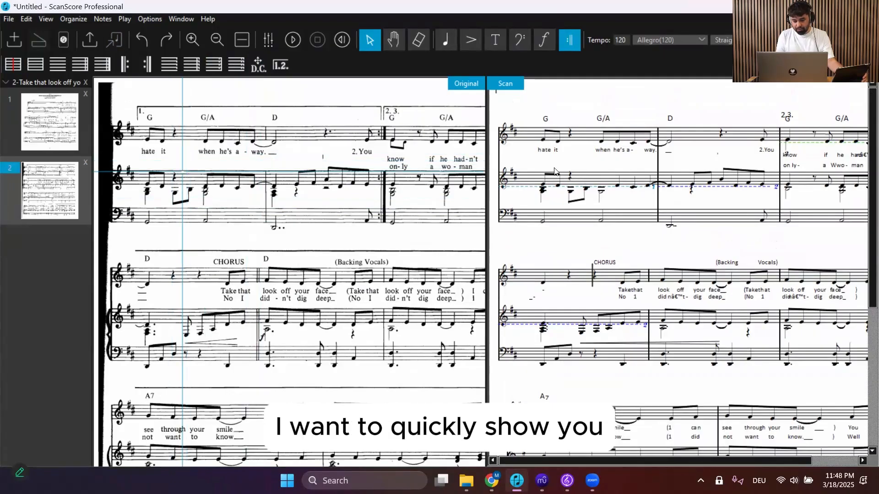
Switch to Voice 1 to distinguish the note layers in the piano staff of page 2's first system
scroll(555, 176, up, 1)
scroll(555, 176, up, 1)
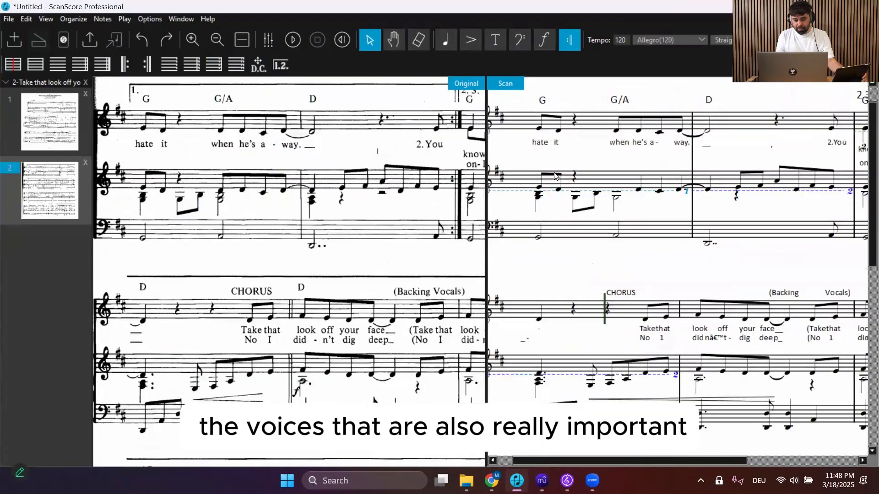
scroll(555, 177, up, 1)
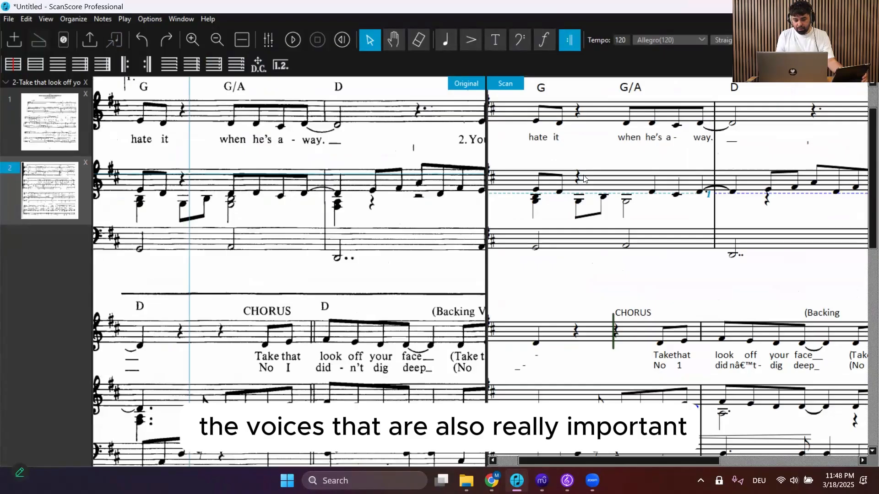
scroll(584, 179, left, 2)
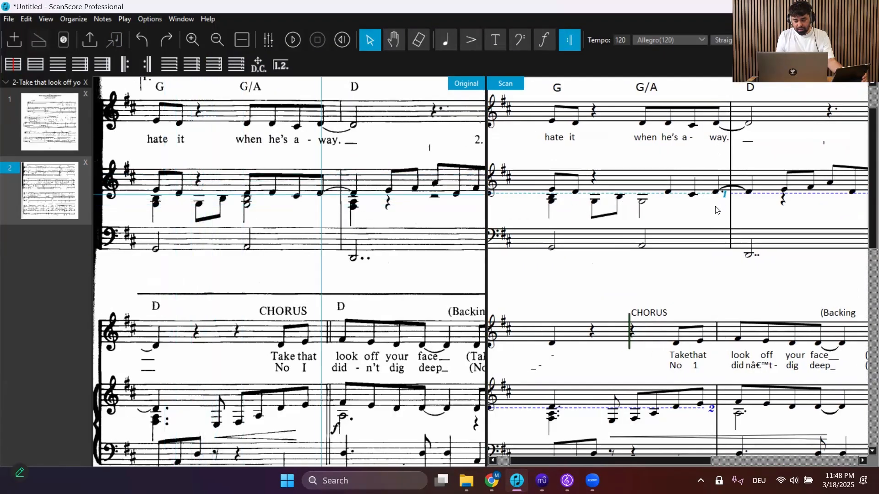
scroll(719, 210, right, 1)
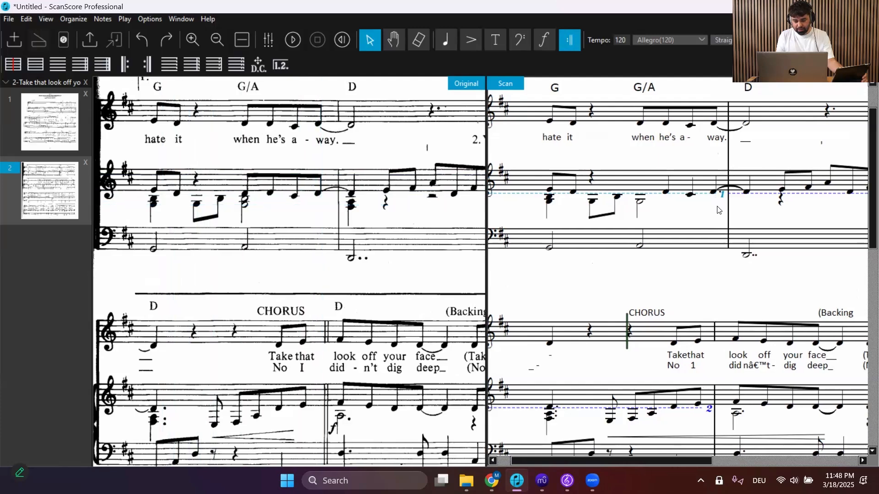
scroll(717, 210, up, 2)
scroll(719, 210, left, 1)
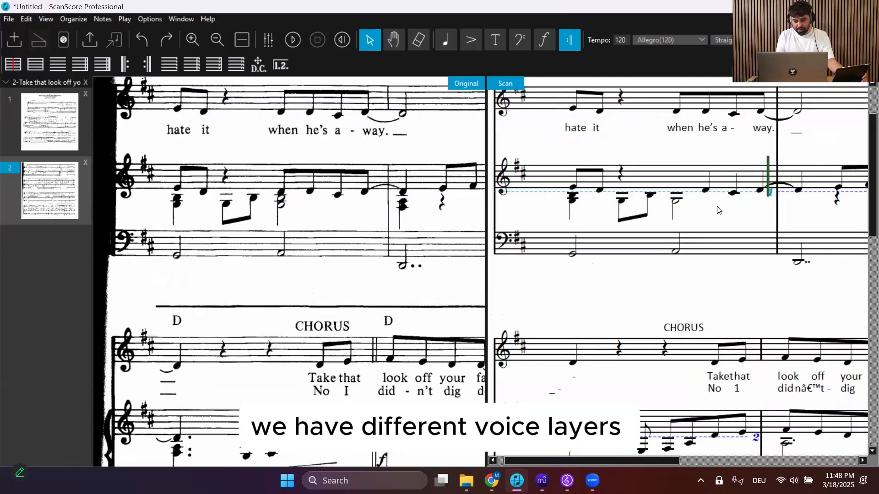
click(102, 18)
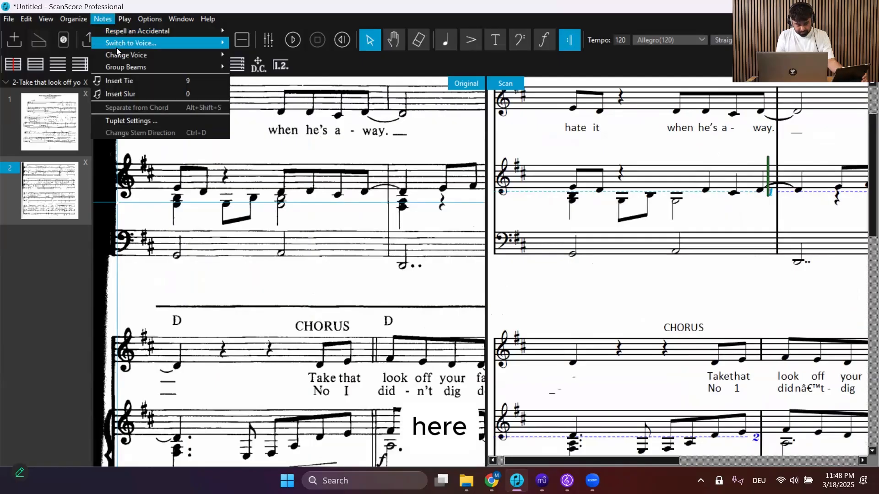
mouse_move(117, 48)
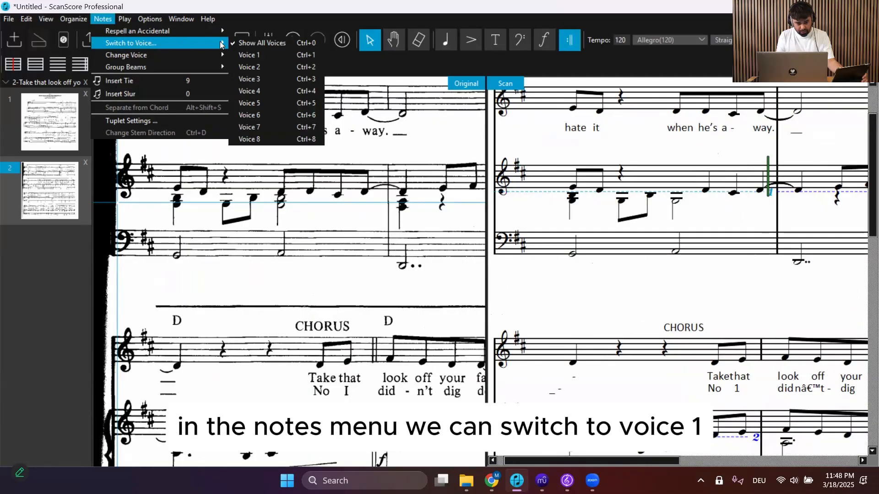
click(252, 55)
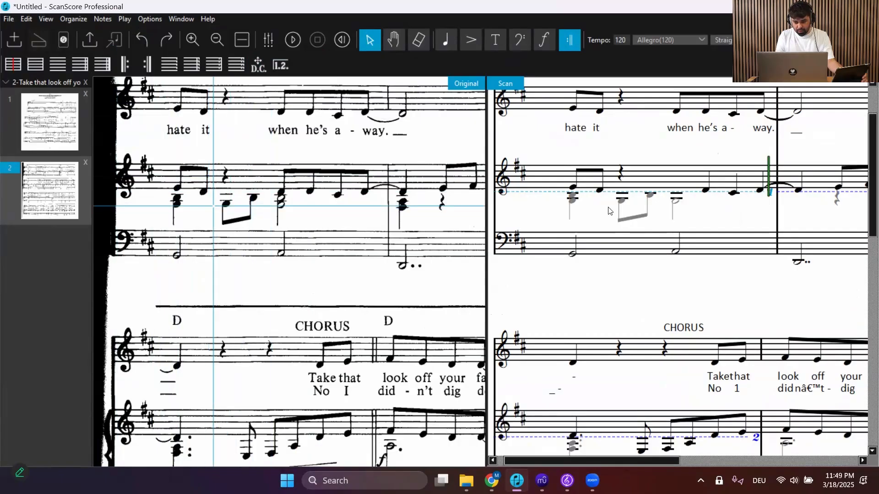
Try to insert the missing eighth note in Voice 1 of the upper piano staff, below the word "when"
scroll(609, 211, up, 1)
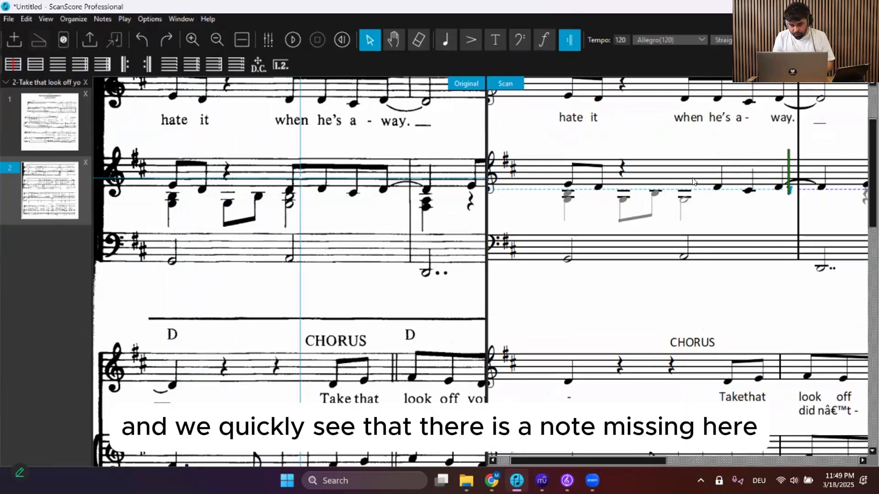
scroll(693, 182, up, 2)
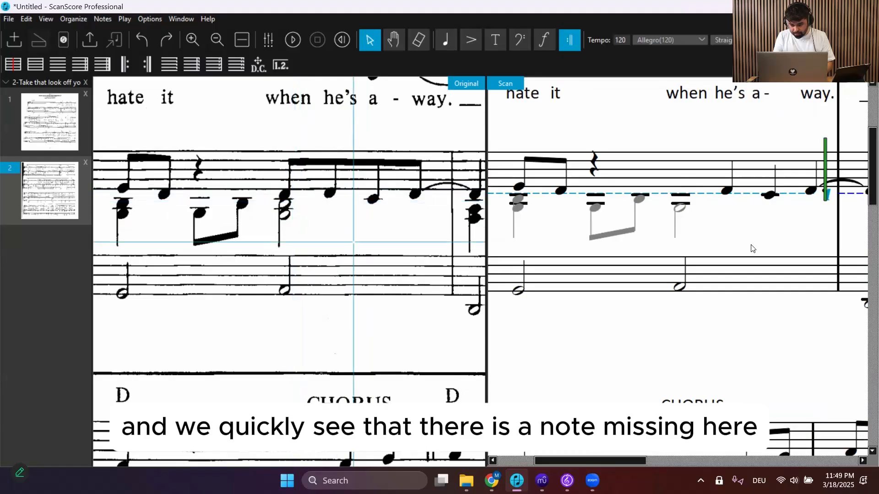
click(728, 216)
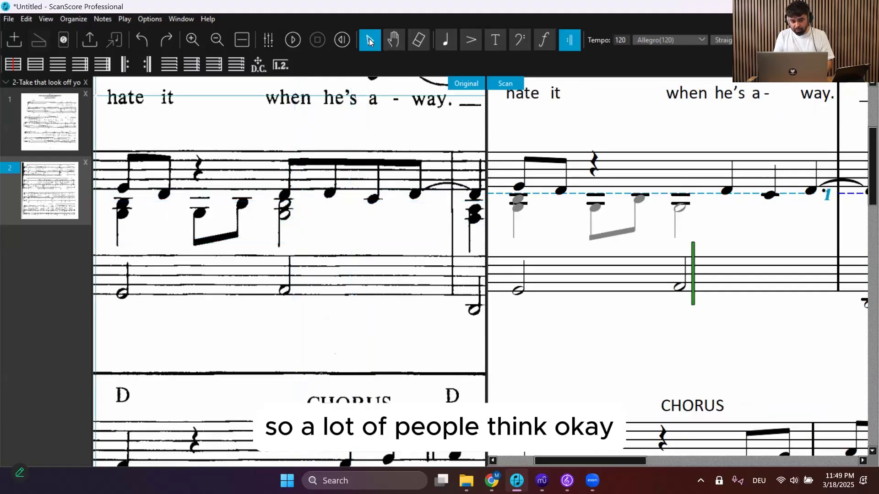
click(445, 41)
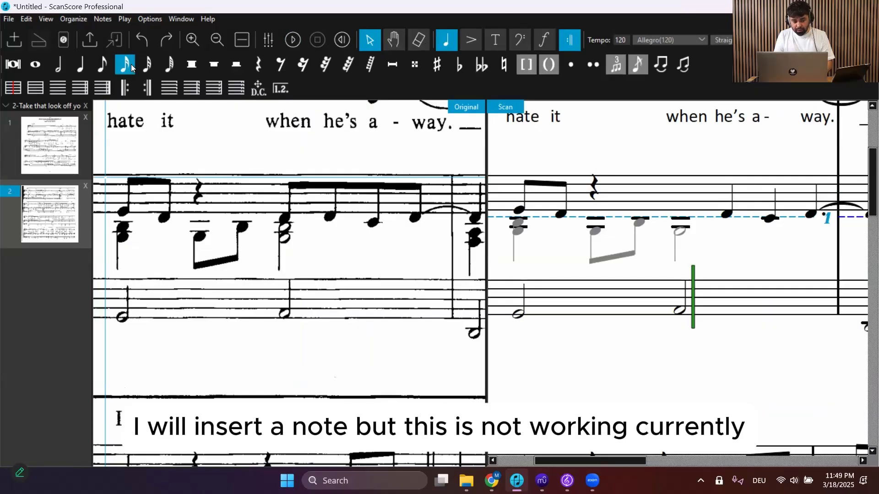
click(102, 66)
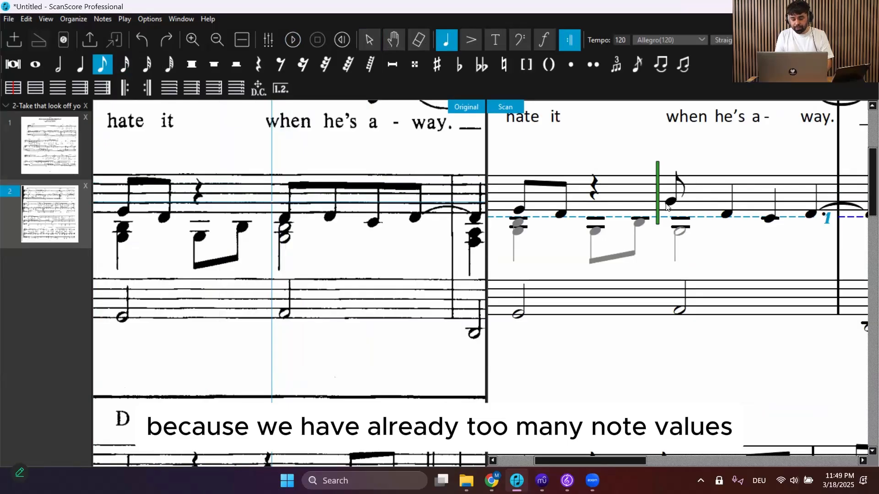
key(Escape)
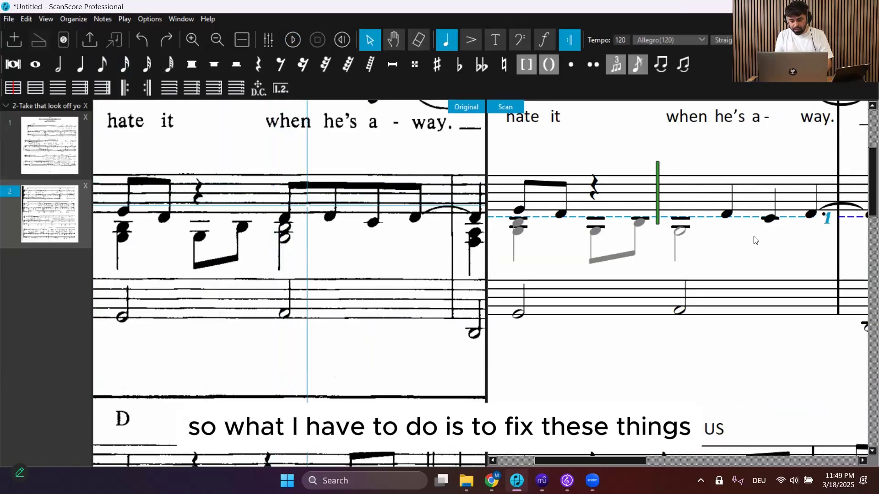
Remove the dot from the last Voice 1 note before the barline and change the three quarter notes under "he's a-way" to eighth notes
scroll(810, 229, up, 2)
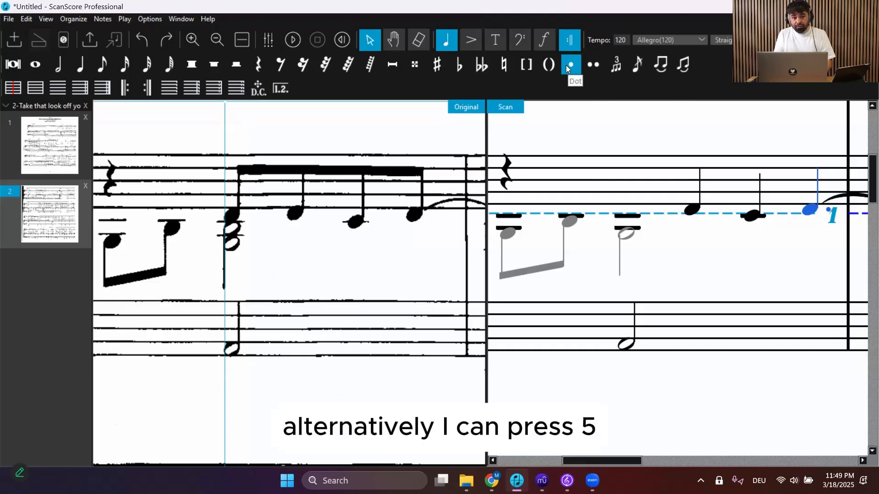
key(5)
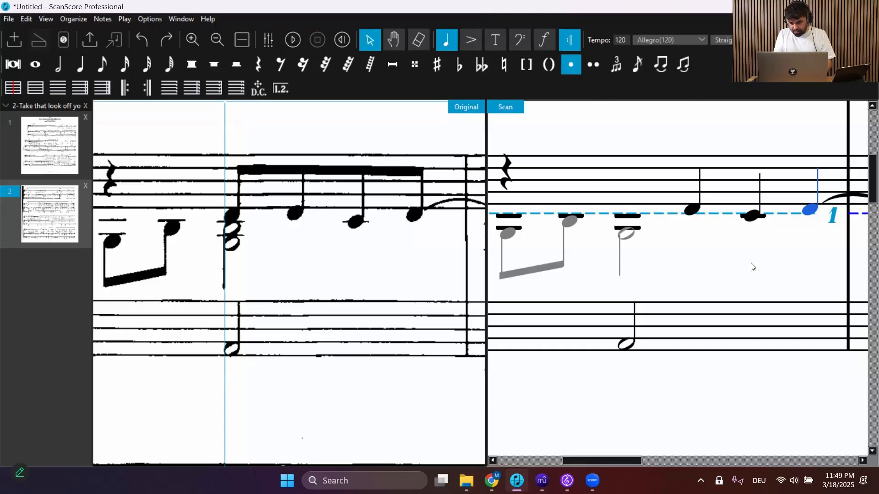
click(827, 253)
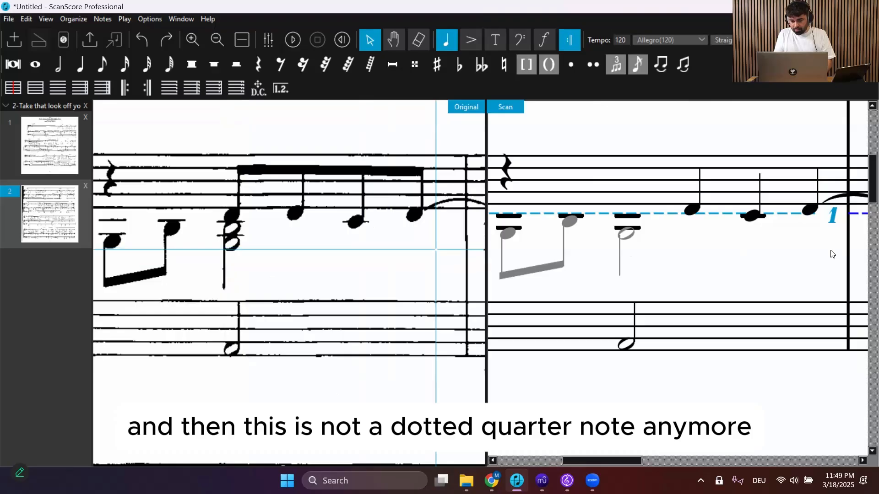
drag(831, 251, 666, 158)
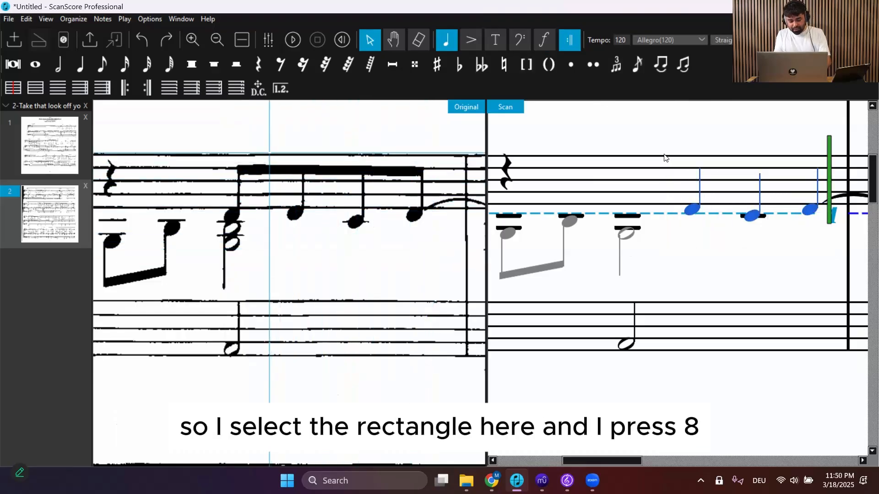
key(8)
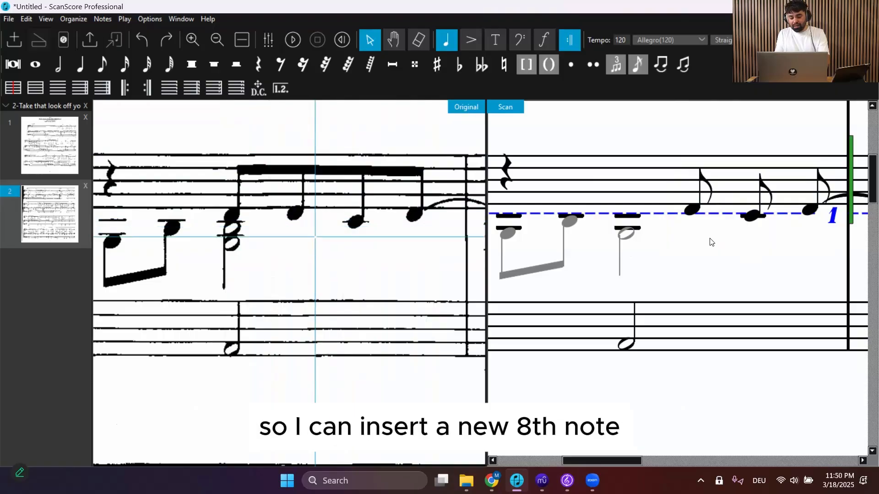
Insert the missing Voice 1 eighth note in the upper piano staff below the word "when" and leave note entry
scroll(712, 243, down, 1)
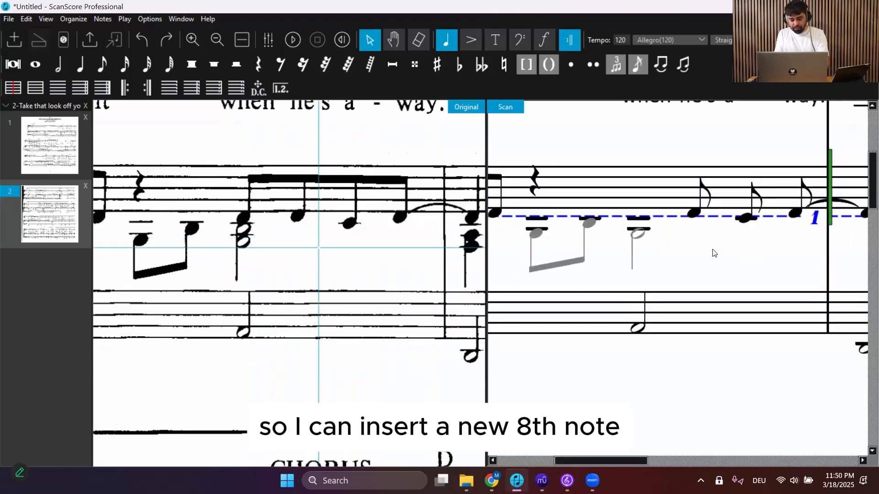
key(4)
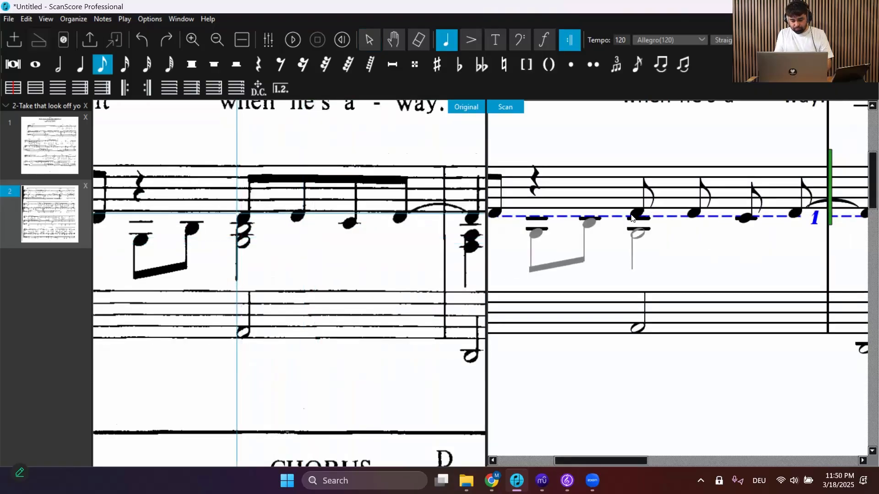
click(632, 217)
key(Escape)
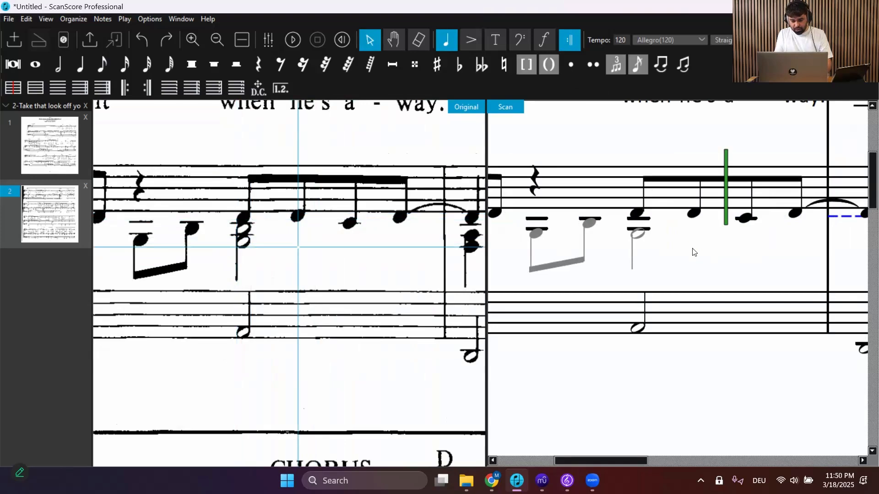
Switch to Voice 2 and add the missing upper half note to the chord below the word "when"
scroll(692, 250, down, 1)
scroll(693, 250, left, 2)
scroll(692, 249, left, 1)
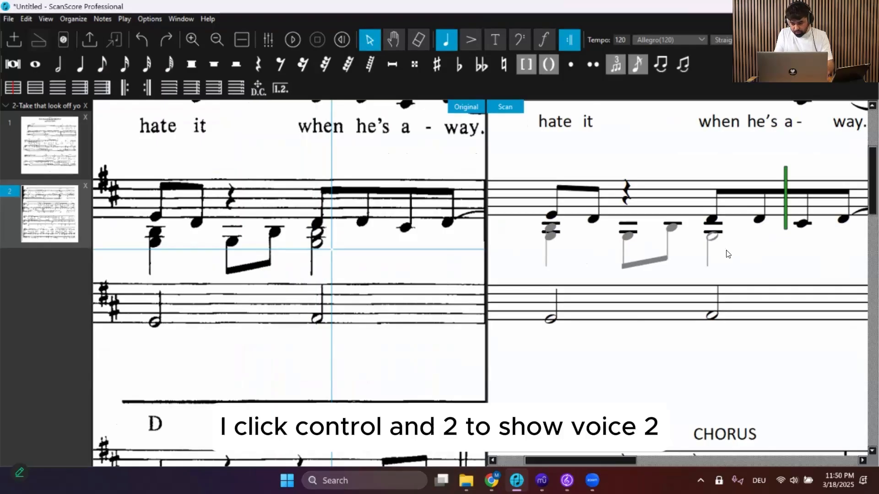
key(ctrl+2)
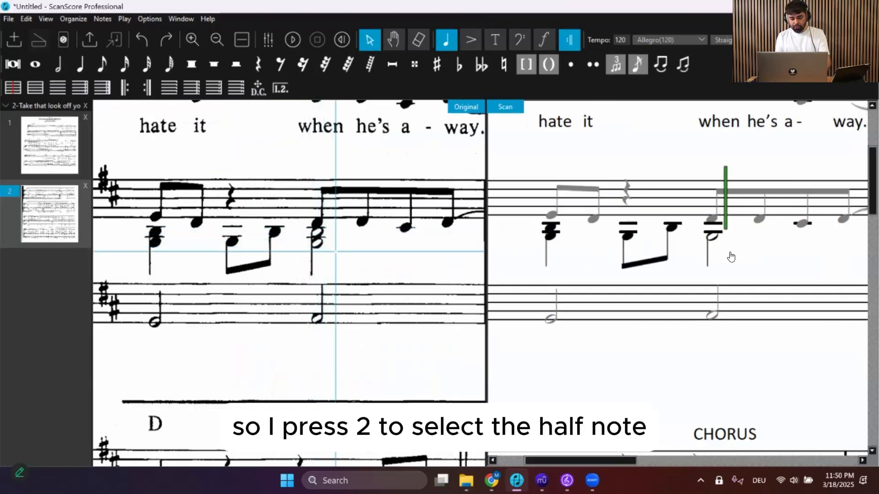
key(2)
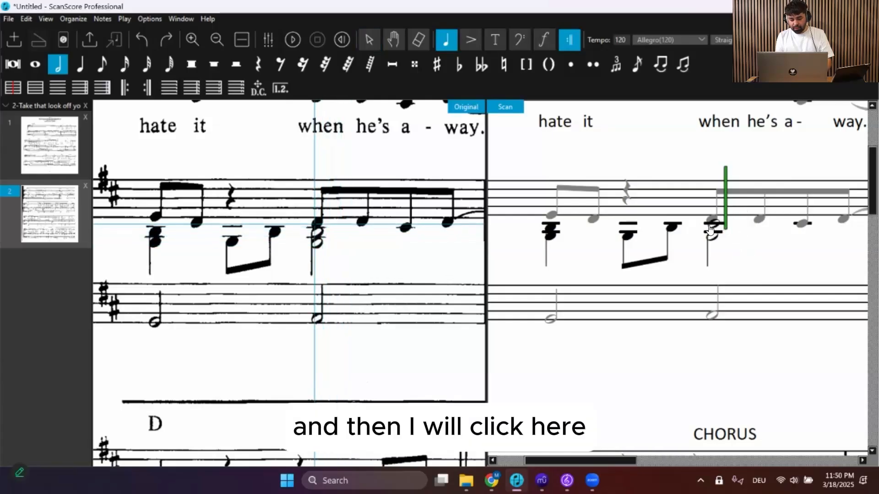
click(709, 229)
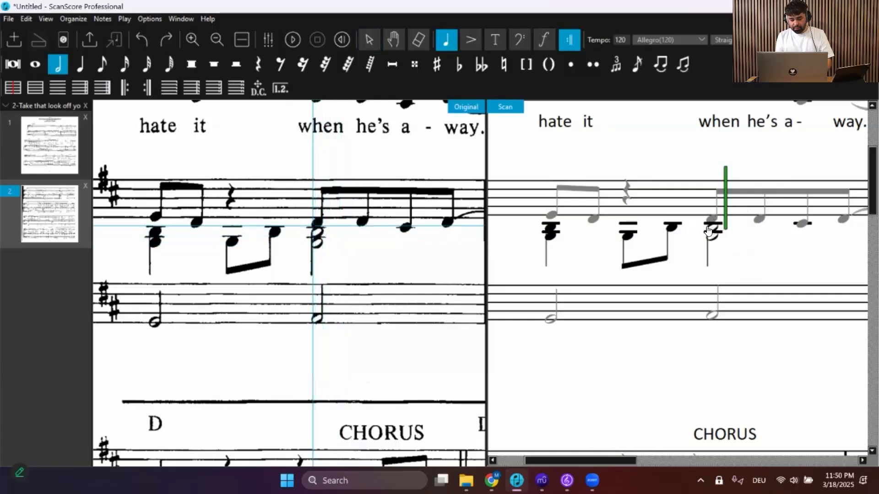
key(Escape)
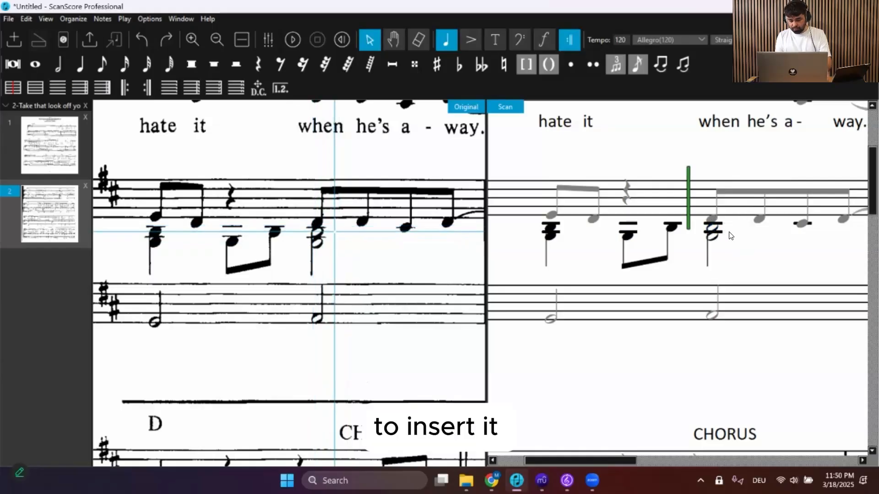
scroll(730, 236, down, 2)
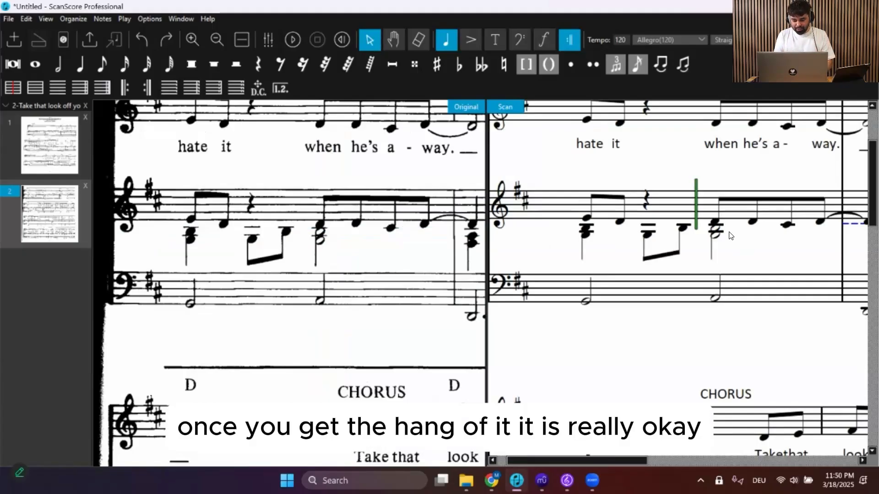
scroll(731, 237, up, 1)
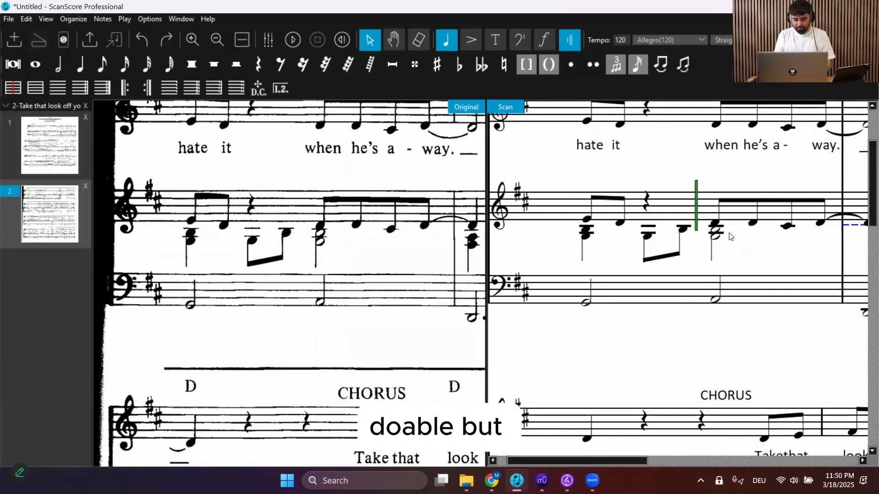
scroll(751, 247, right, 2)
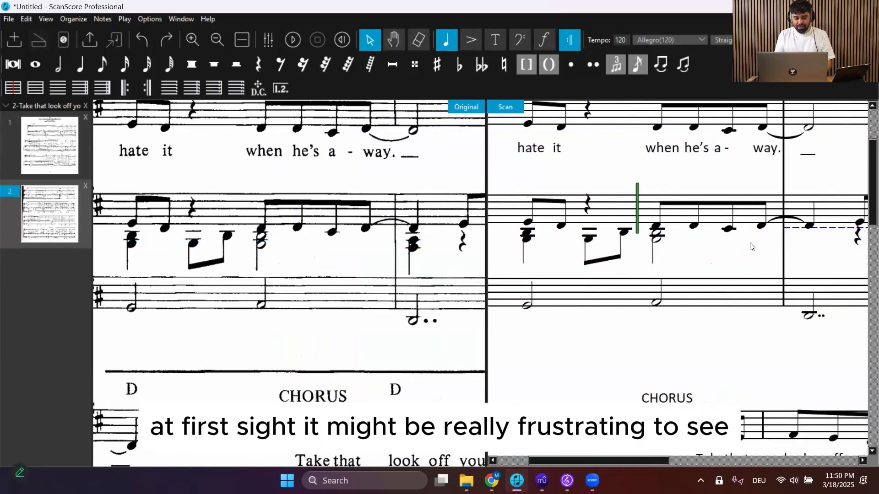
scroll(751, 248, right, 1)
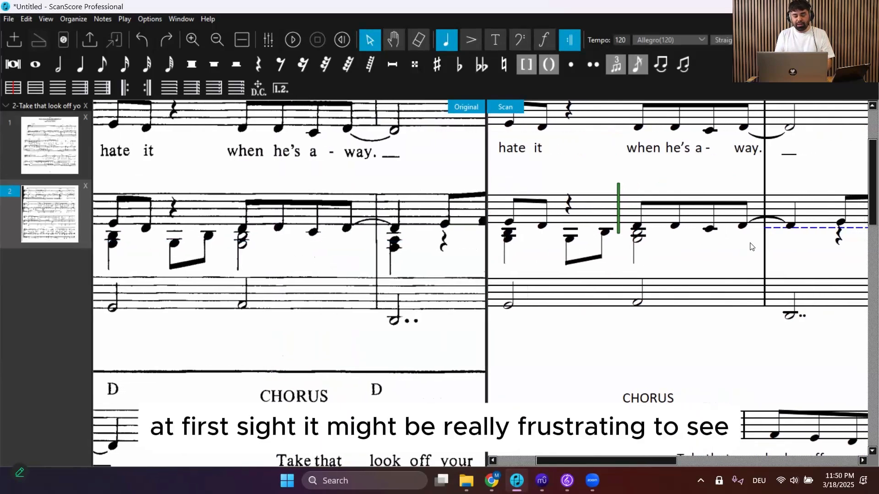
scroll(751, 247, right, 1)
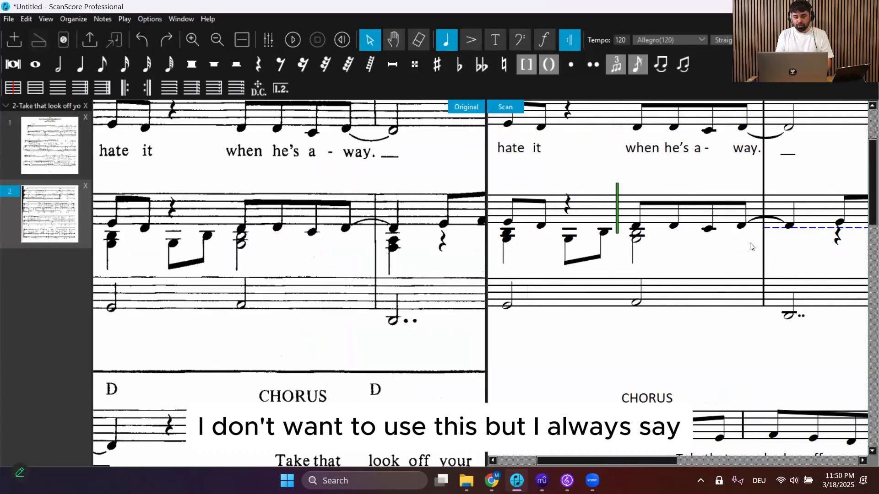
scroll(751, 247, left, 3)
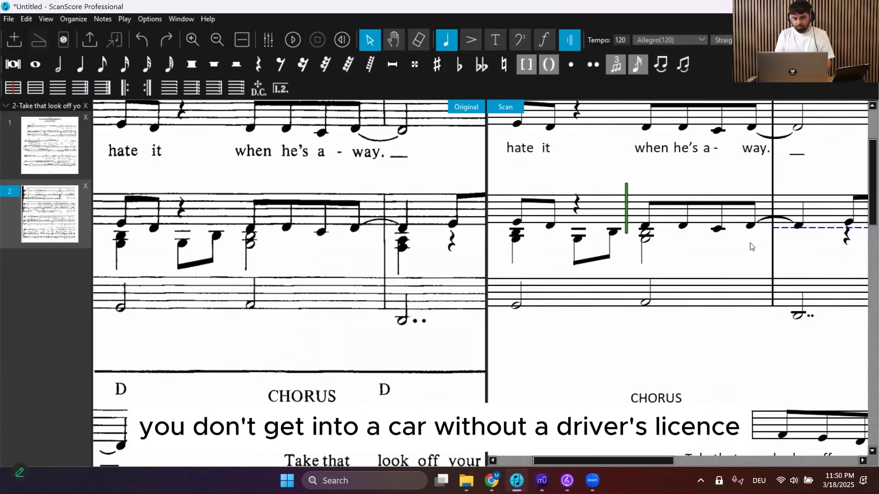
In Voice 2, insert the missing two-note quarter chord at the start of the upper piano staff's next measure, before the quarter rest
scroll(751, 247, right, 5)
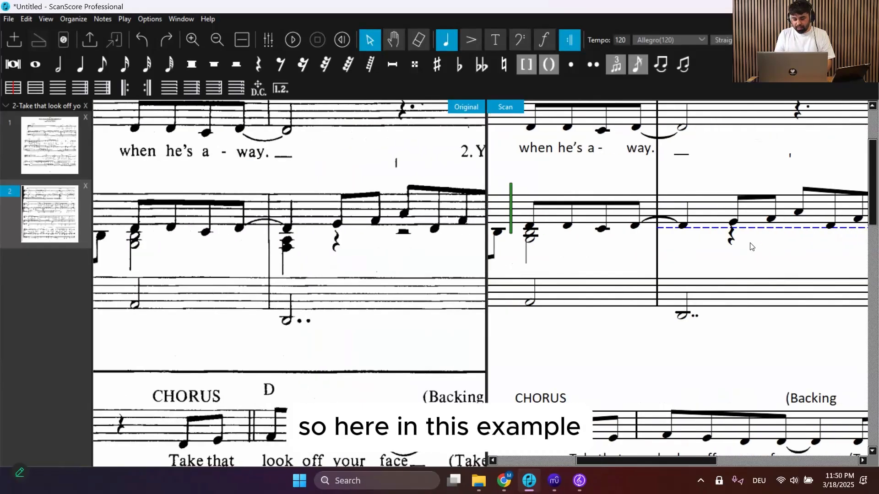
scroll(751, 247, right, 1)
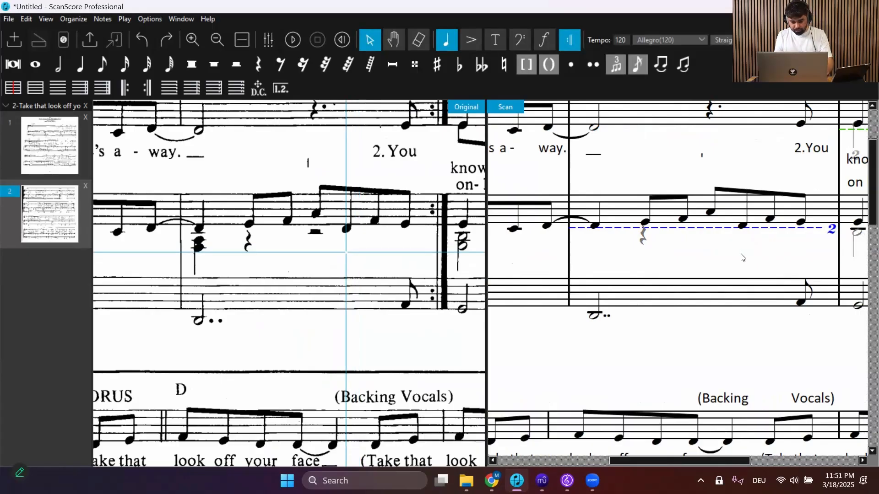
key(2)
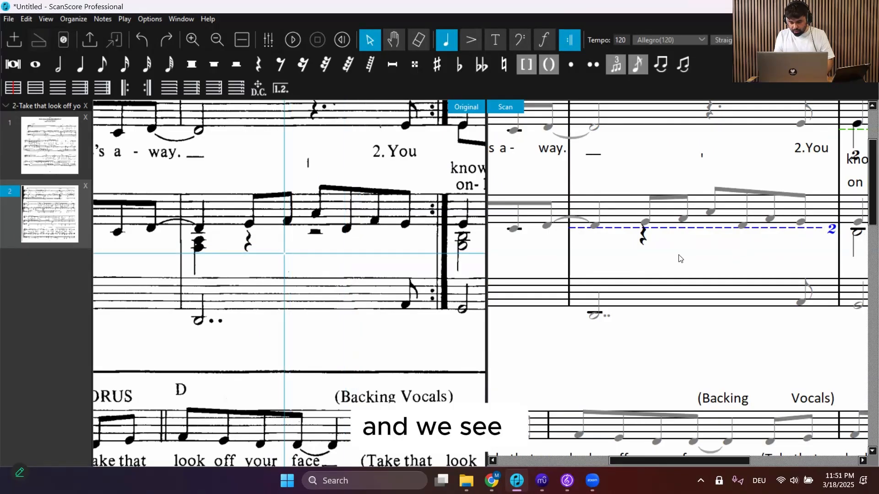
scroll(677, 257, up, 1)
scroll(680, 258, up, 1)
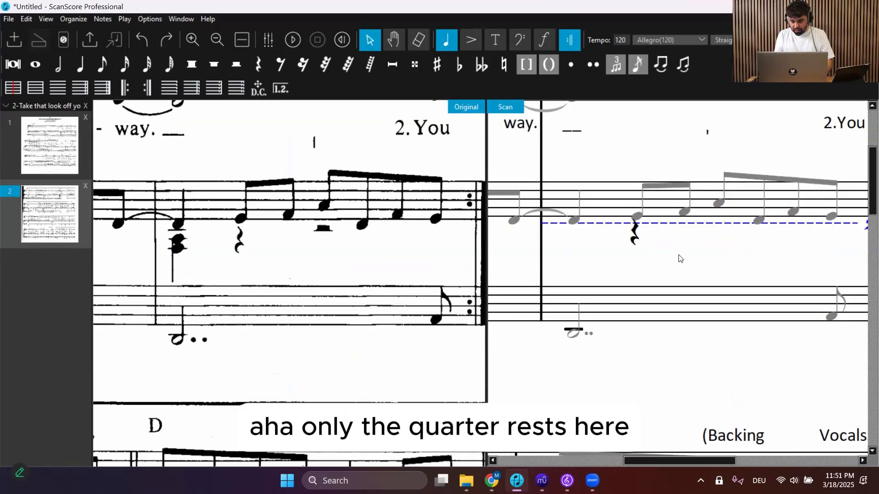
scroll(680, 259, right, 1)
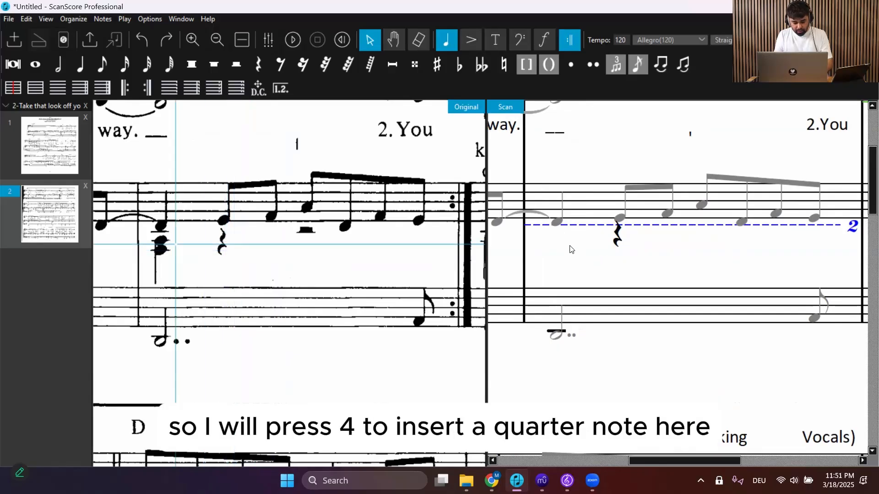
key(4)
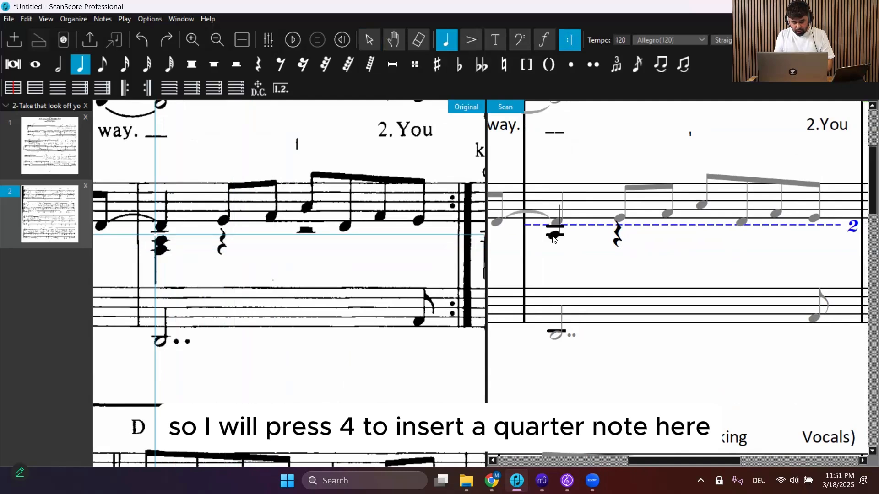
click(552, 239)
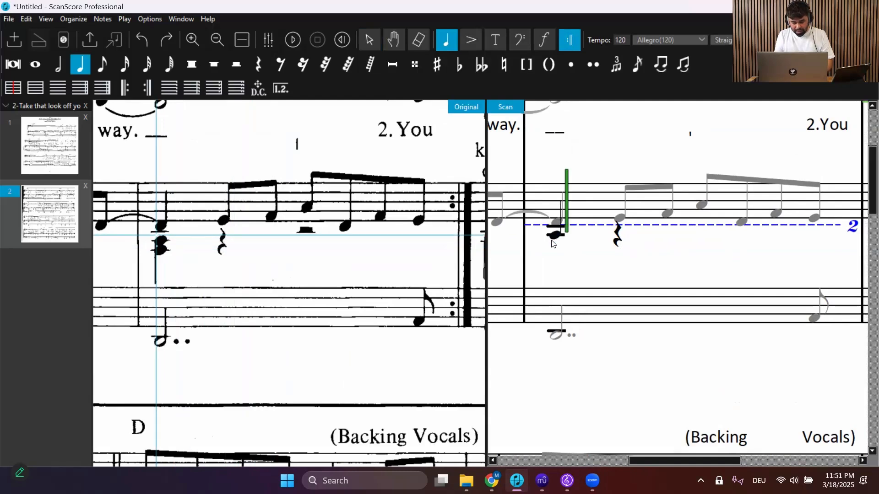
click(553, 245)
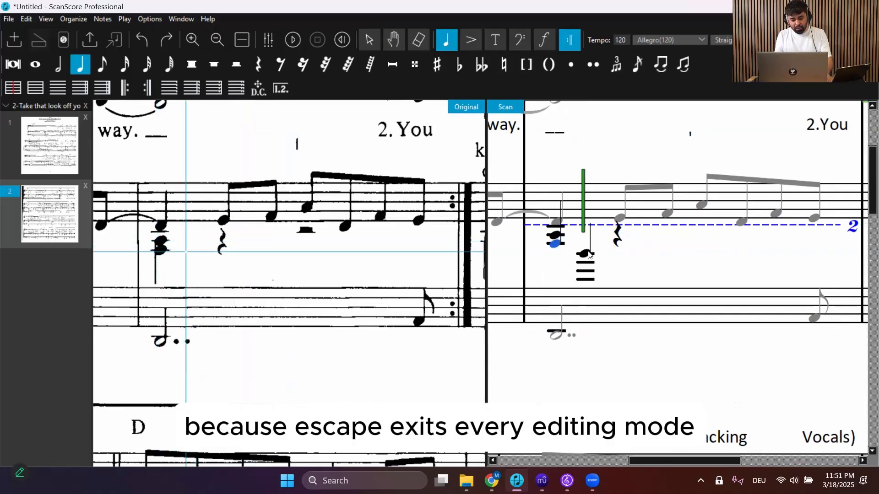
key(Escape)
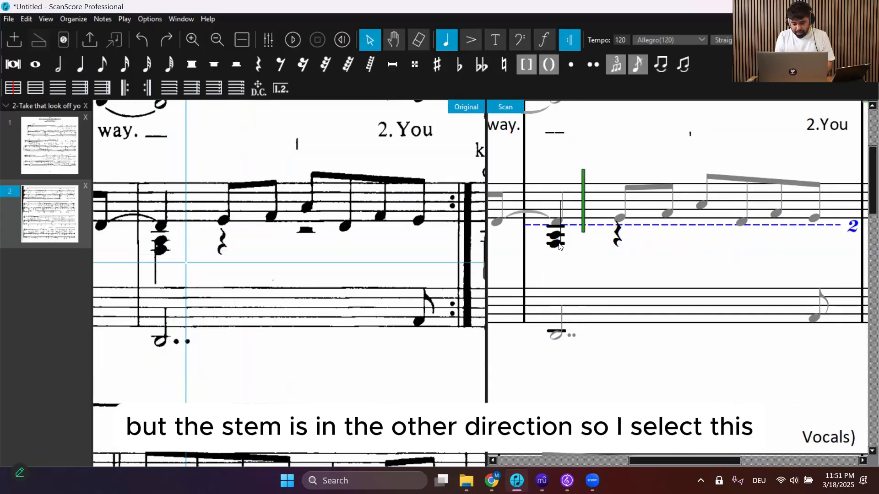
Change the stem direction of the new Voice 2 quarter chord so it points downward, then deselect it
drag(578, 261, 536, 190)
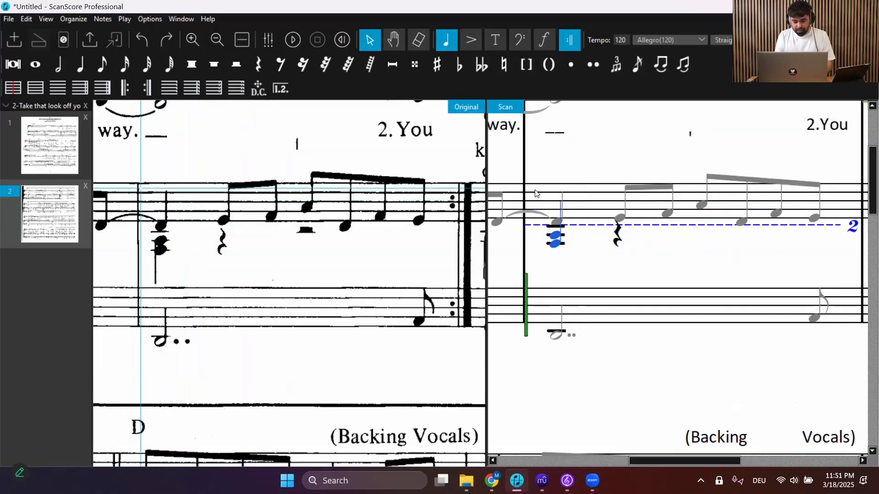
click(103, 19)
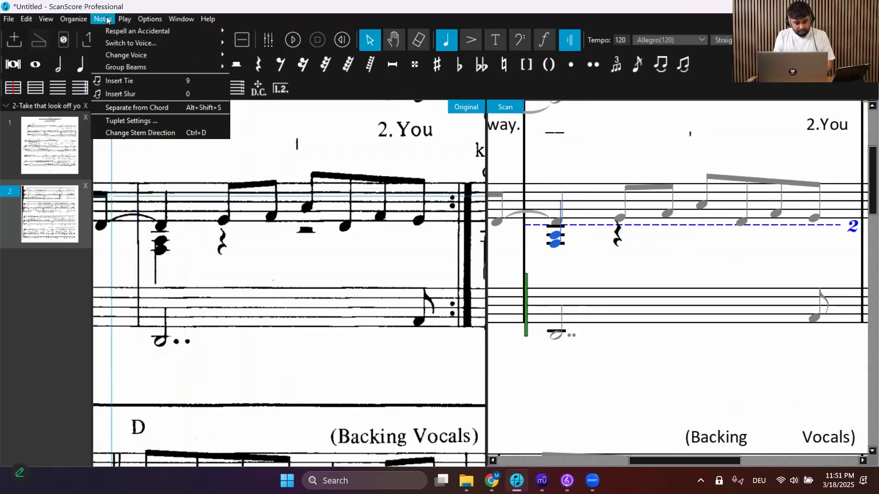
click(174, 134)
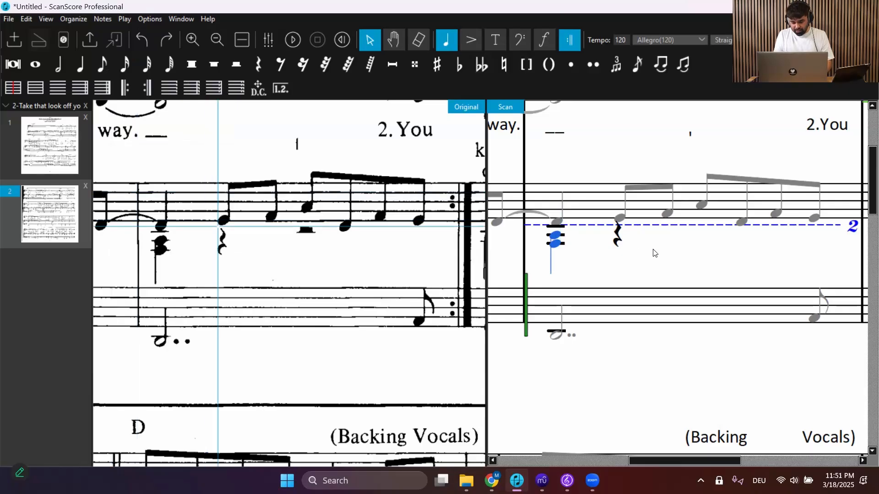
click(663, 258)
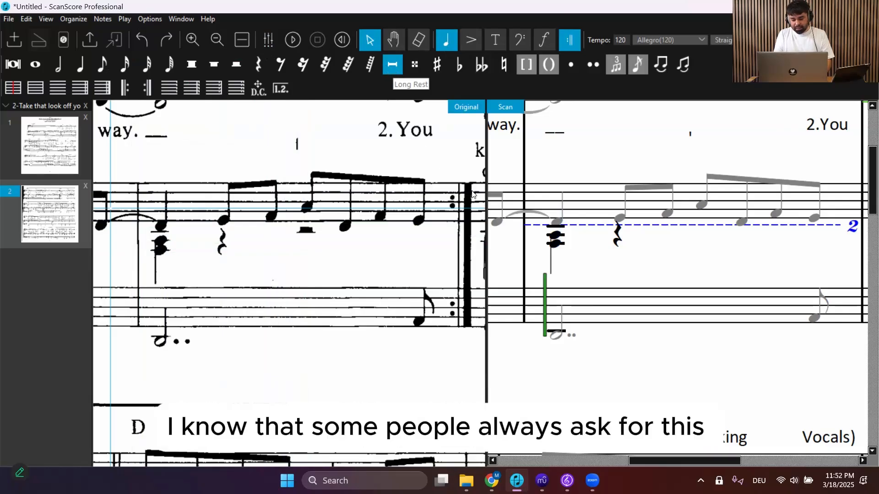
Insert the missing Voice 2 half rest at the first note of the four-note beamed group and leave rest entry
click(235, 66)
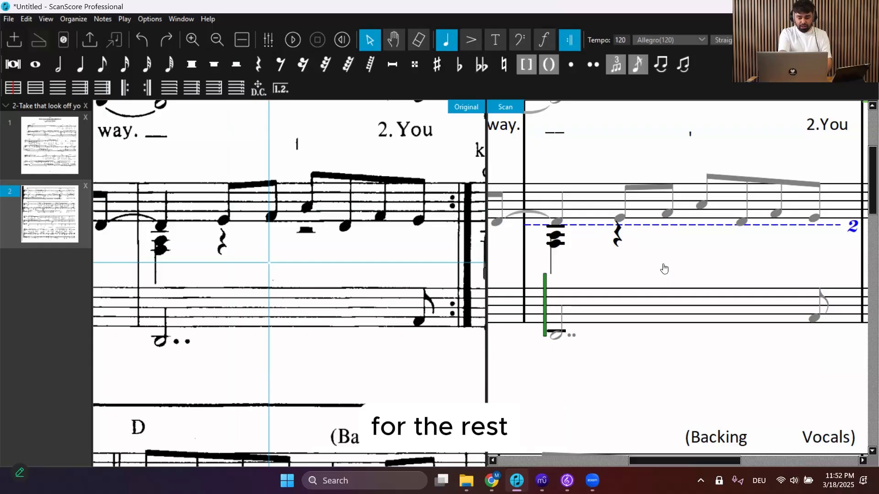
key(shift+2)
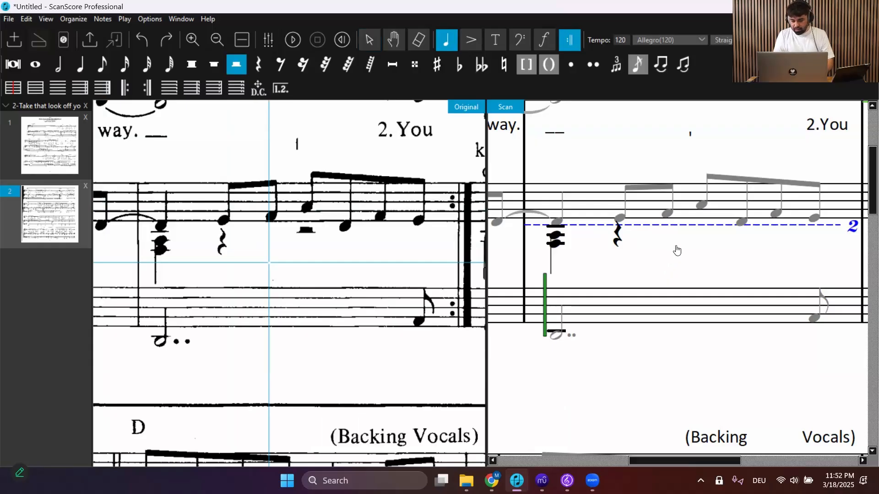
click(701, 246)
key(Escape)
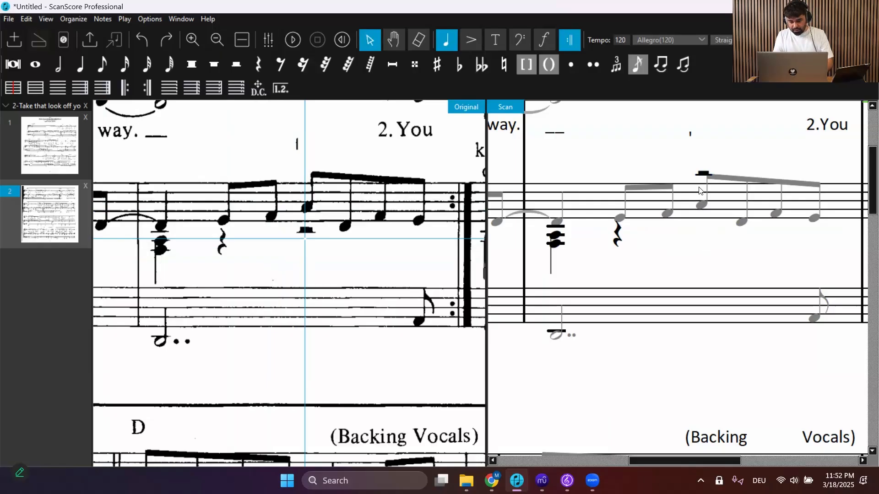
Move the Voice 2 half rest down below the upper piano staff, under the first note of the four-note beamed group
drag(702, 174, 699, 228)
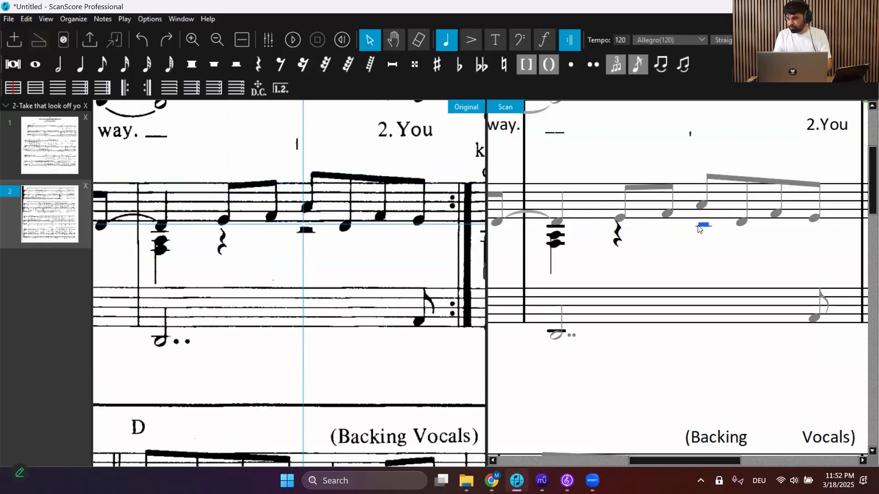
drag(699, 229, 698, 231)
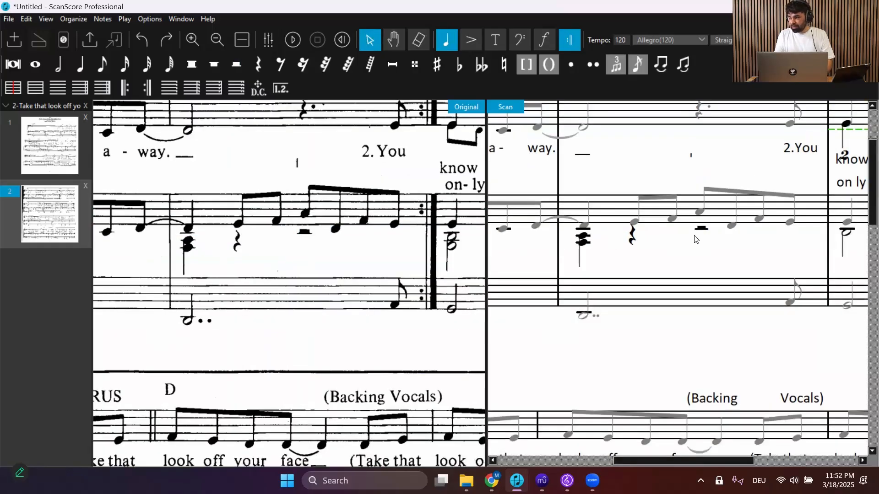
Shift the overlapping lyric "know" to the right and remove the stray small 2 beneath the first vocal note of ending 2. 3
scroll(695, 238, right, 5)
scroll(694, 239, up, 3)
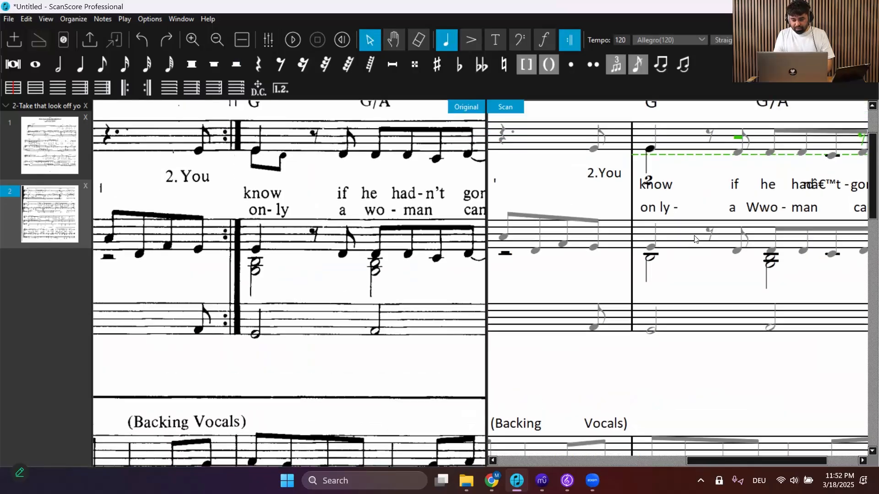
scroll(695, 238, right, 3)
scroll(695, 239, left, 1)
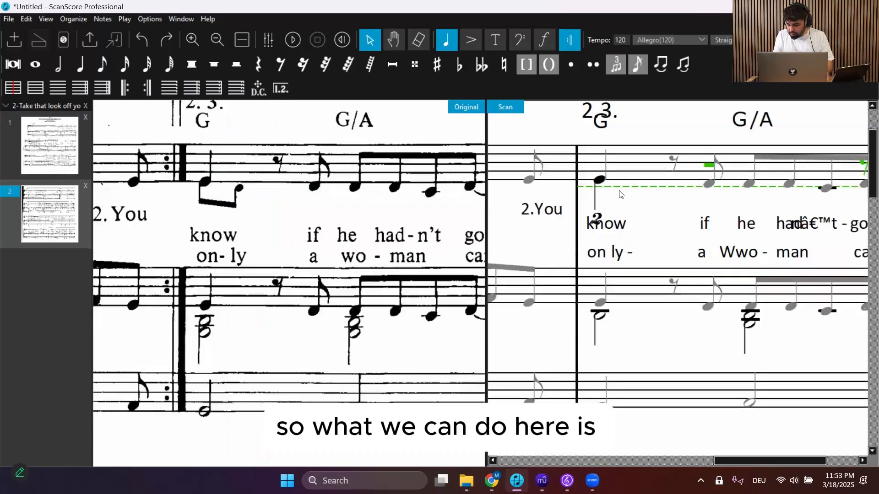
scroll(620, 195, right, 3)
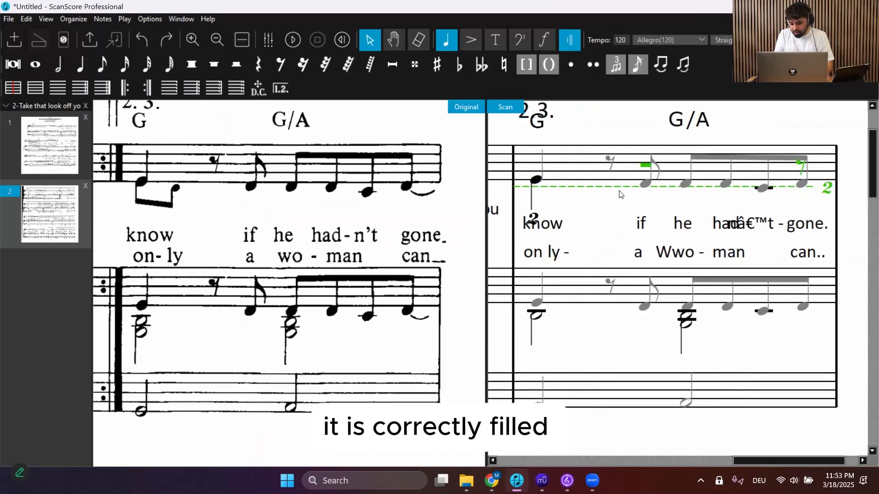
scroll(620, 194, left, 1)
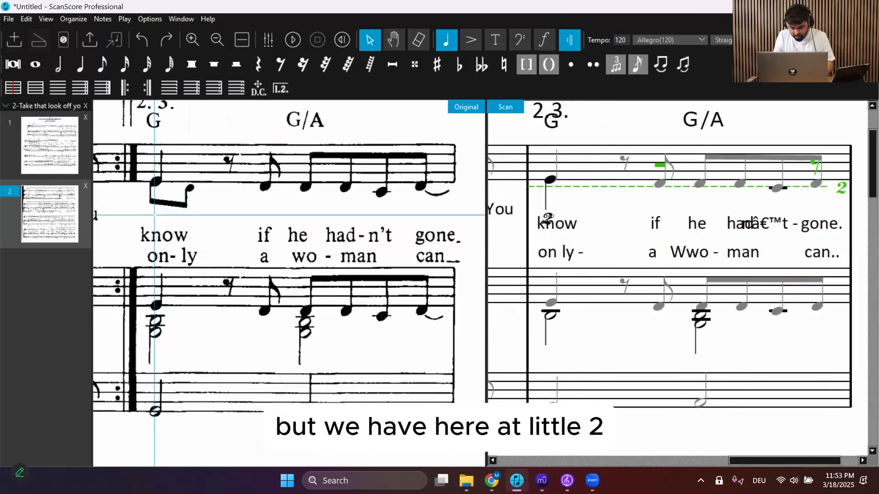
drag(547, 217, 579, 230)
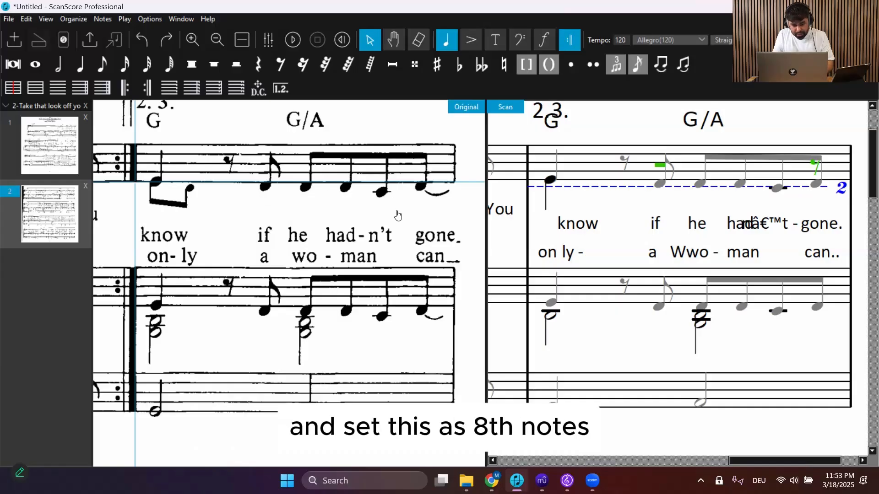
Change the first Voice 2 note above "know" to an eighth note and make it a grace note
click(550, 180)
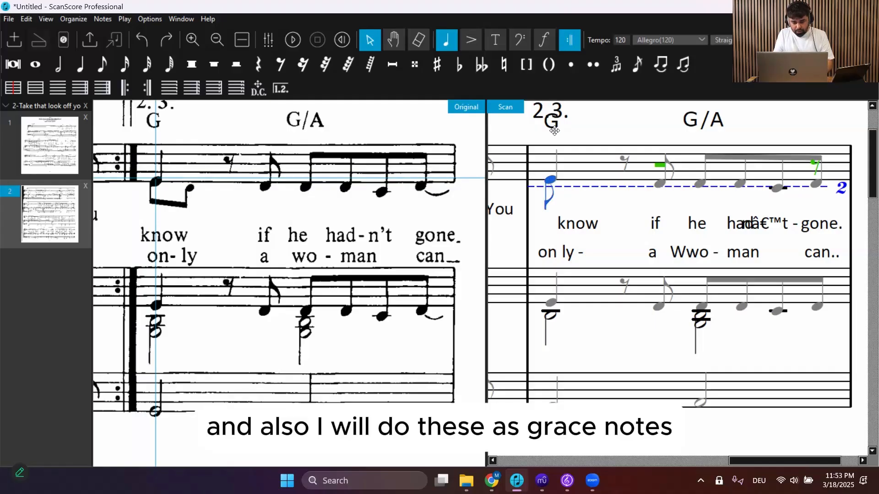
click(635, 71)
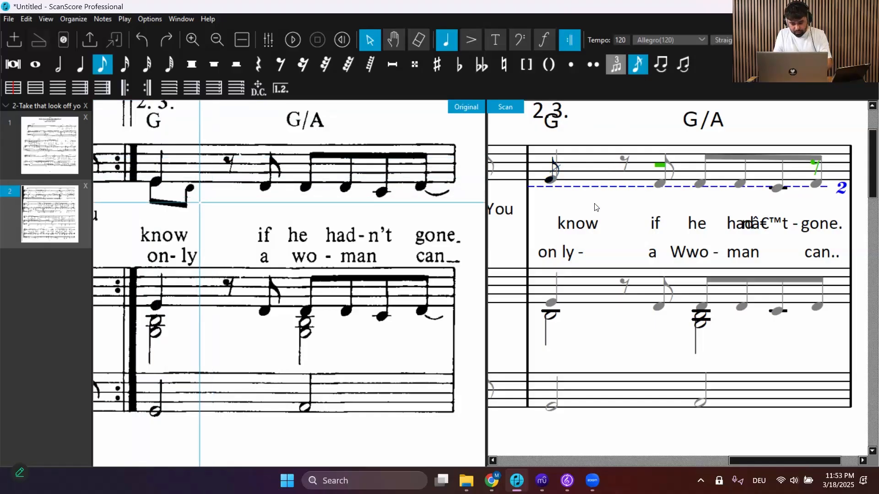
Insert a second Voice 2 eighth note one step lower after the grace note and make it a grace note too
key(Escape)
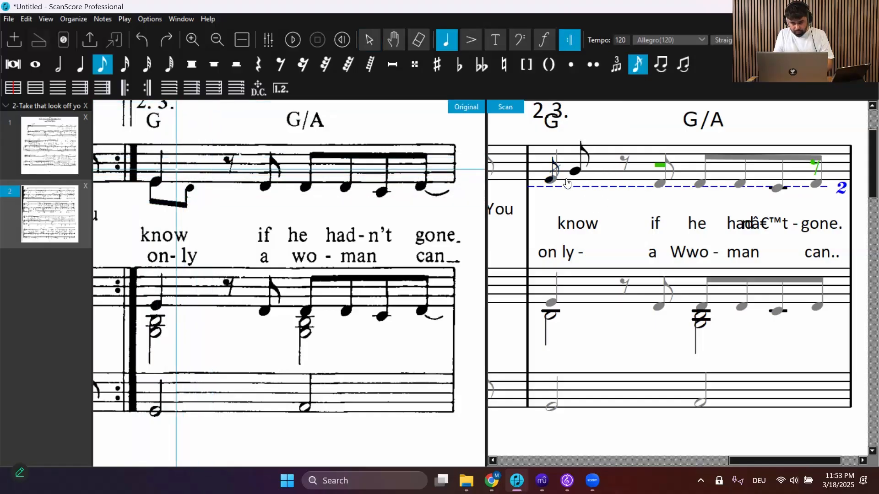
click(575, 185)
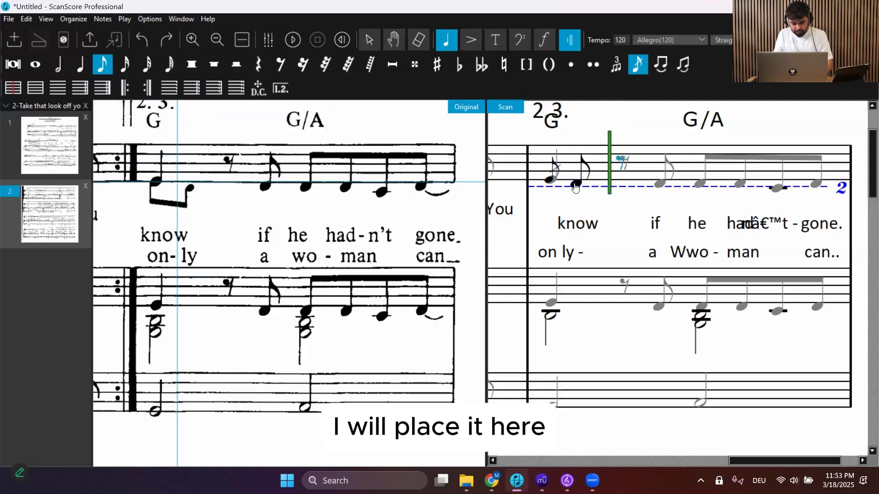
key(Escape)
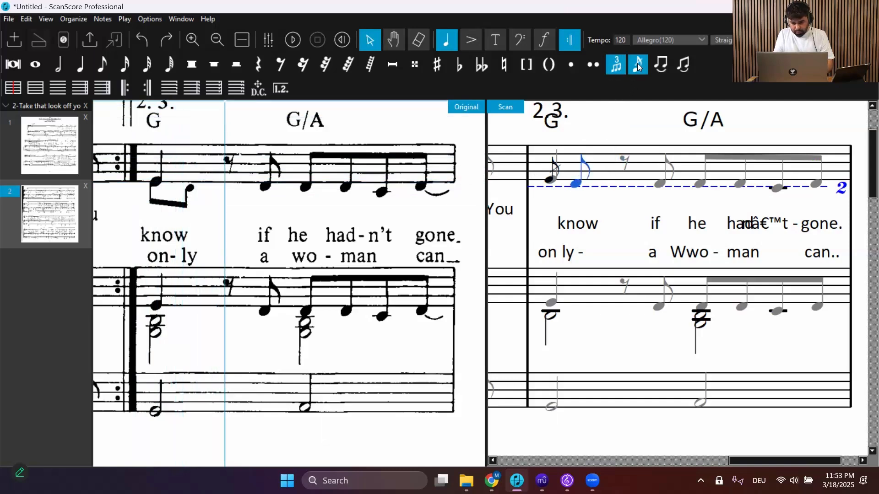
click(637, 63)
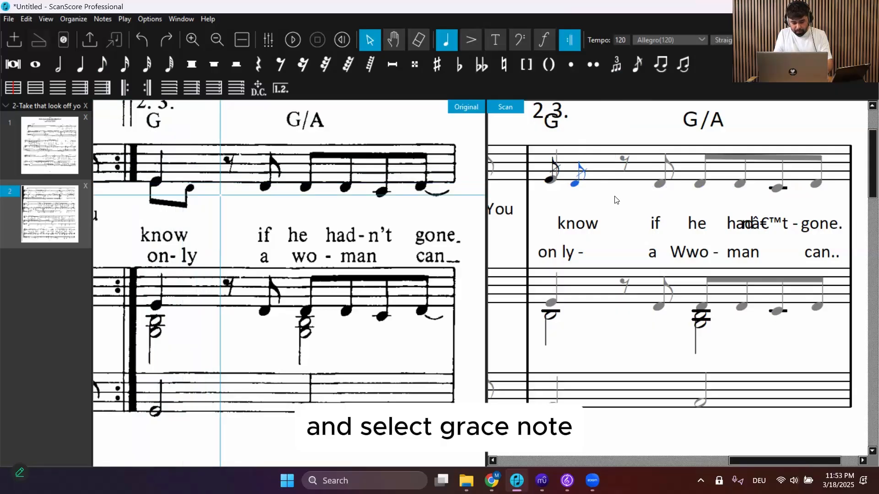
scroll(602, 202, up, 1)
click(575, 189)
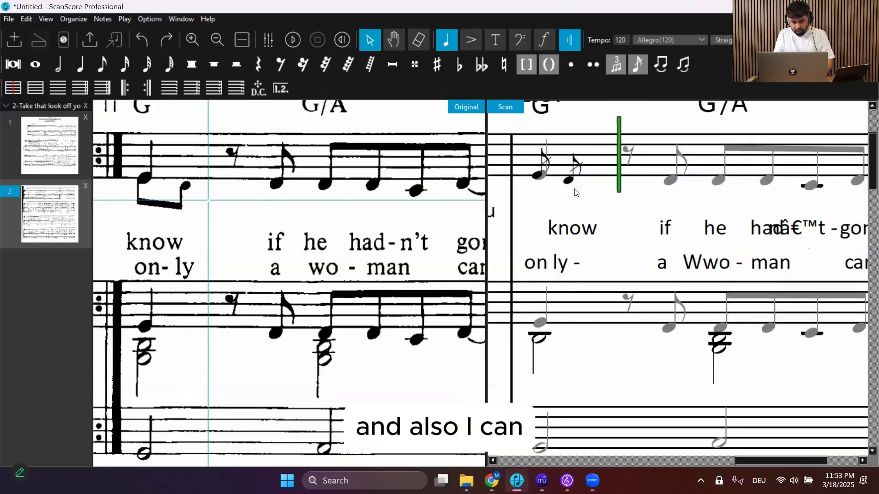
Beam the two grace notes above "know" together with Group All and point their stems downward
drag(598, 200, 525, 143)
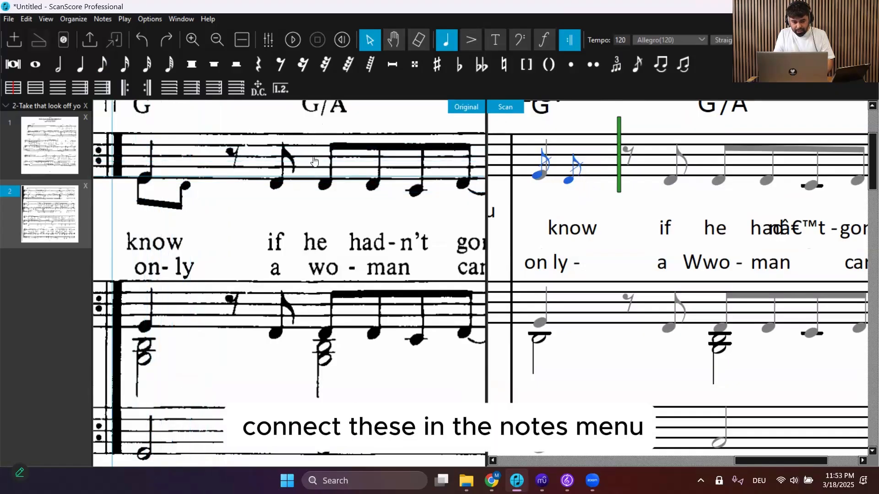
click(103, 21)
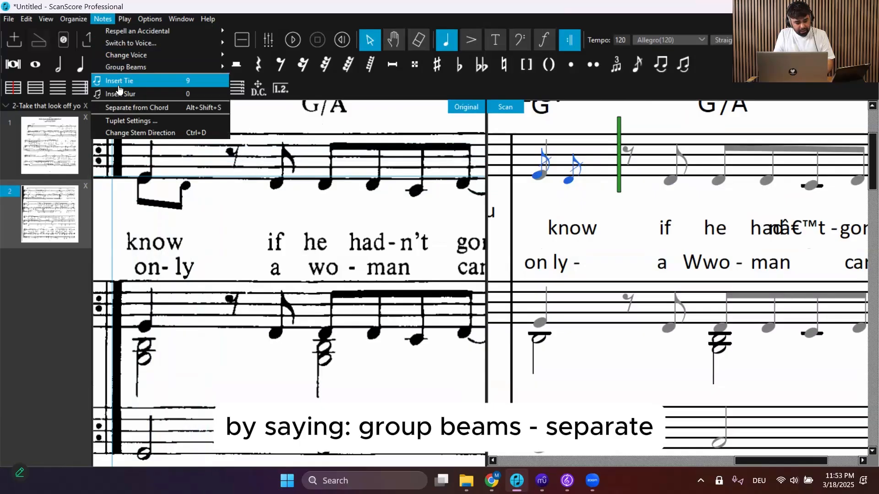
mouse_move(116, 72)
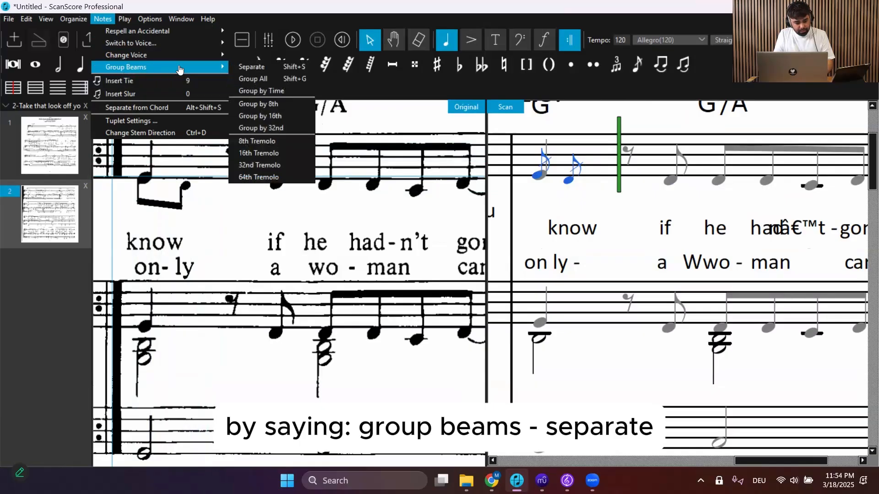
click(259, 83)
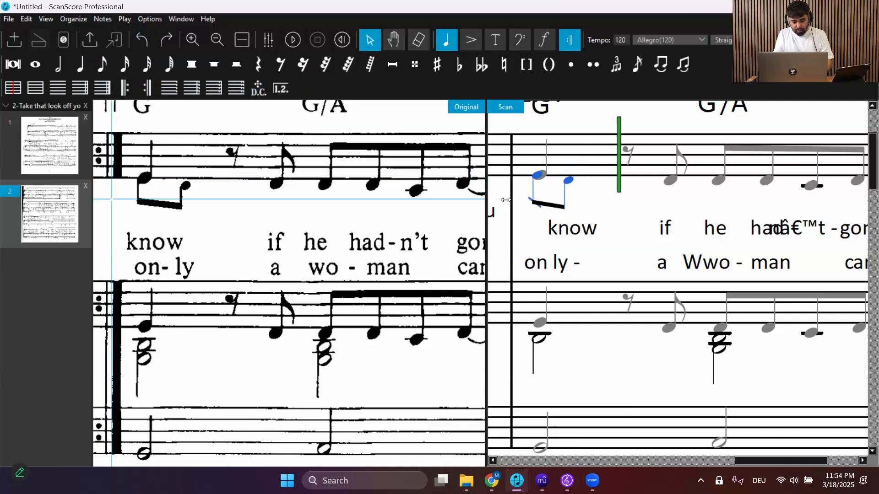
Change the beamed grace notes to the grace note type without a slash in their properties, then close the properties
scroll(561, 214, left, 3)
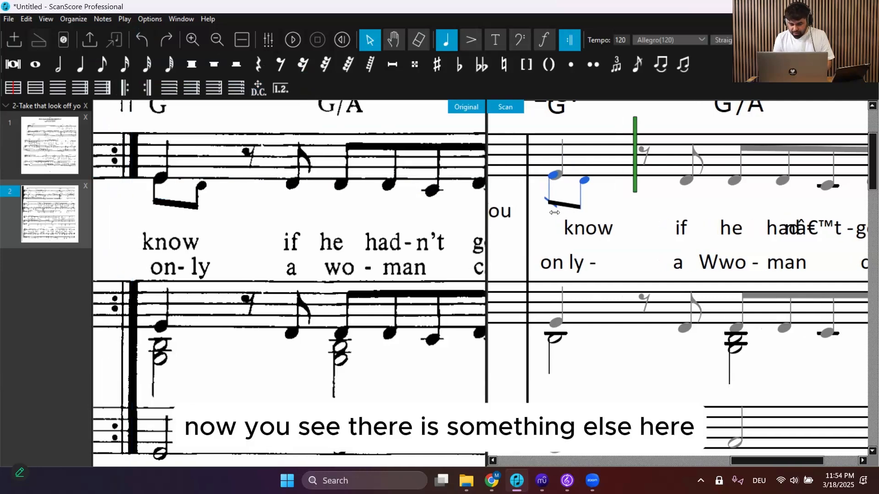
scroll(567, 213, up, 1)
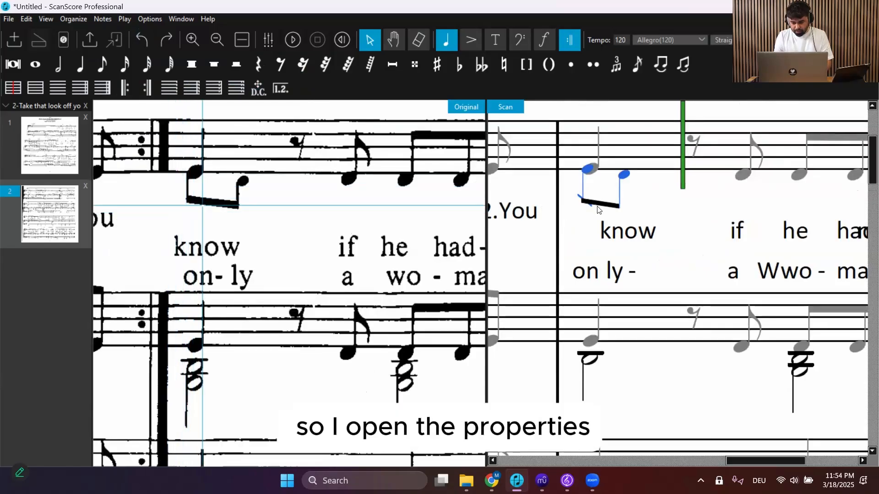
click(150, 19)
mouse_move(179, 19)
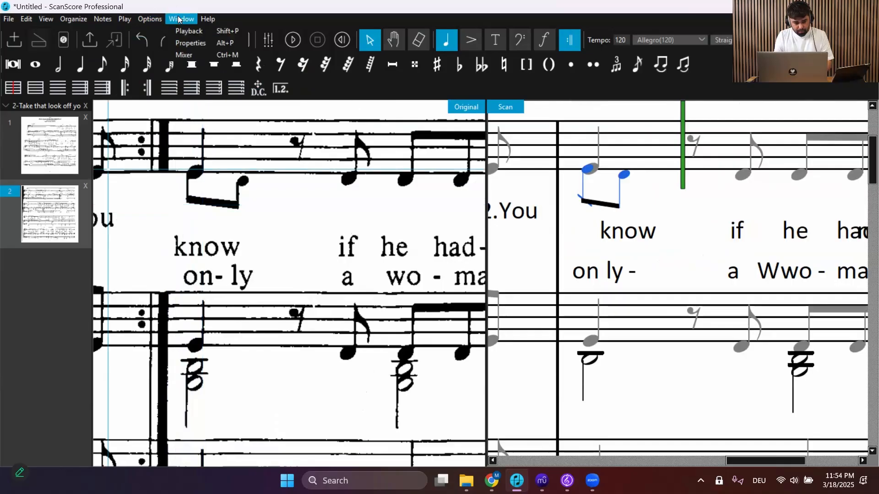
click(188, 42)
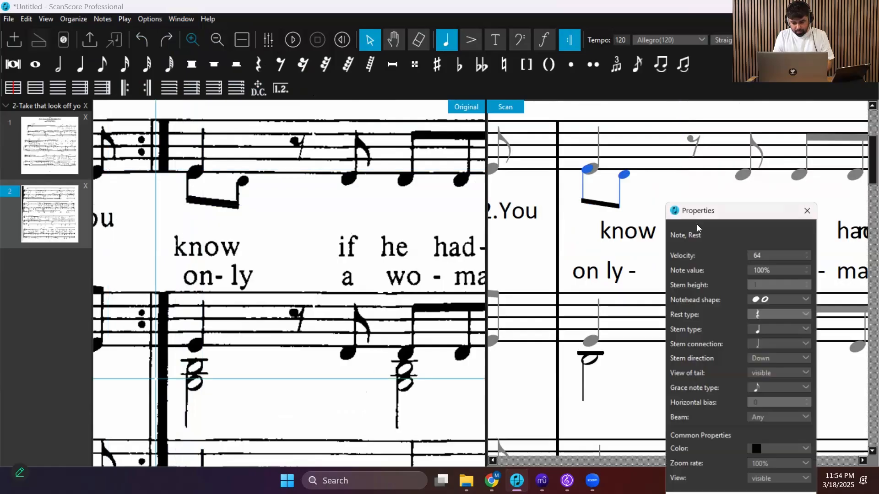
drag(751, 211, 491, 126)
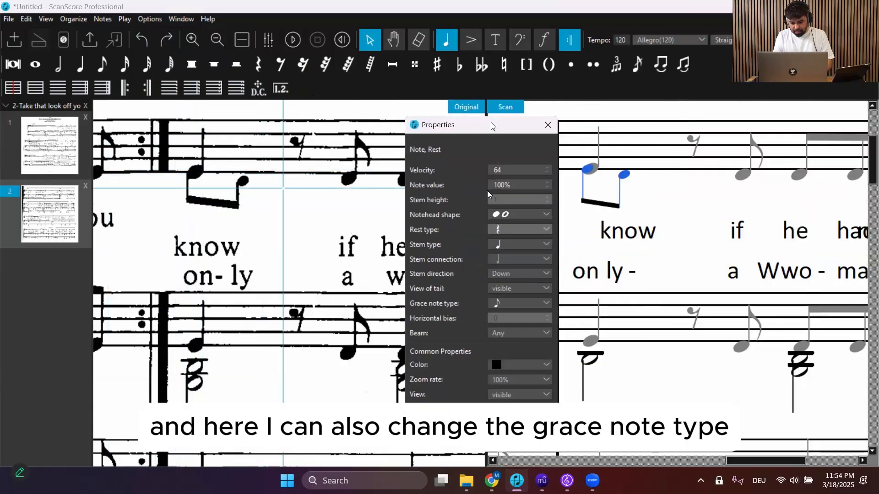
click(518, 304)
click(498, 326)
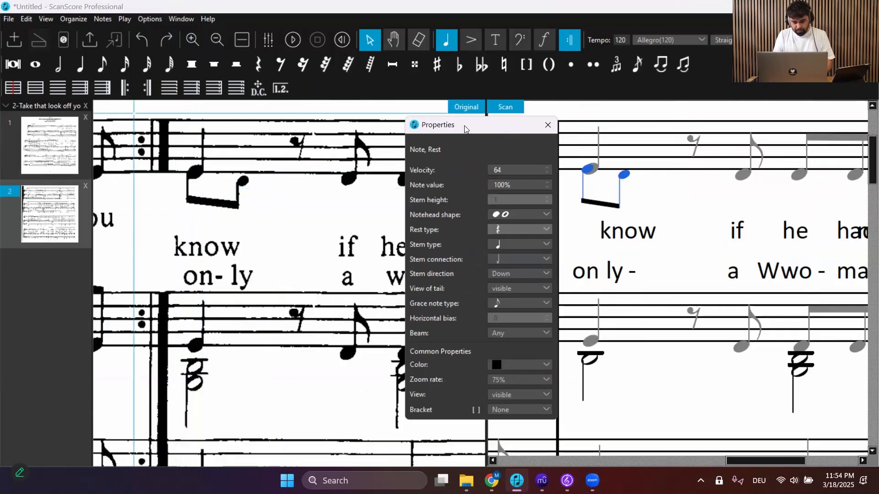
drag(503, 127, 412, 118)
scroll(593, 196, down, 5)
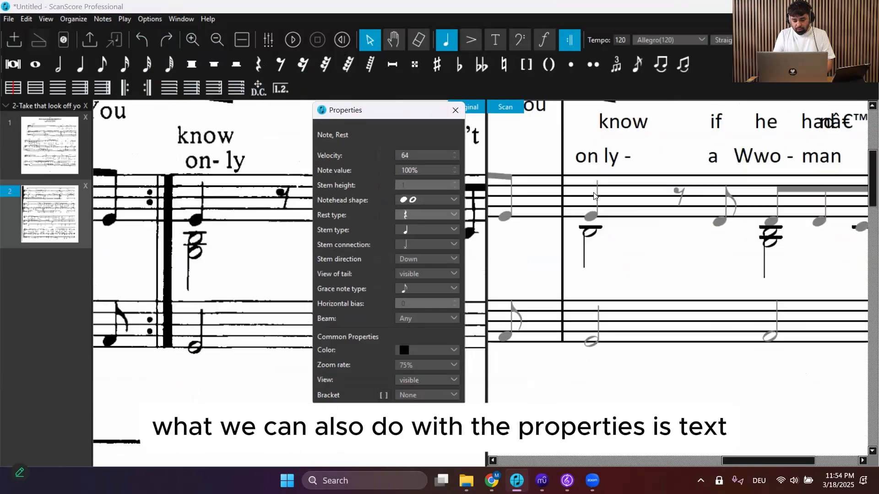
scroll(593, 196, left, 5)
scroll(593, 196, up, 3)
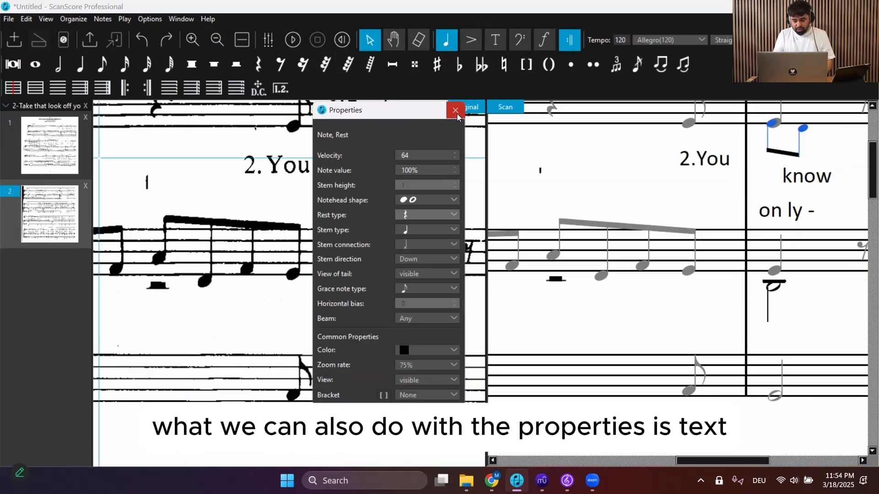
click(456, 111)
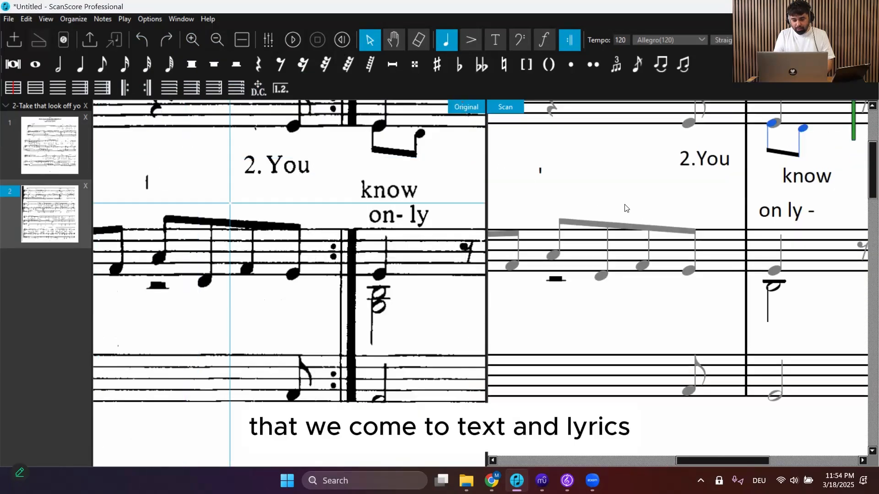
Compare the lyrics and chord symbols of page 2's opening bars with the original scan
scroll(623, 201, down, 1)
scroll(625, 208, left, 3)
scroll(625, 209, left, 1)
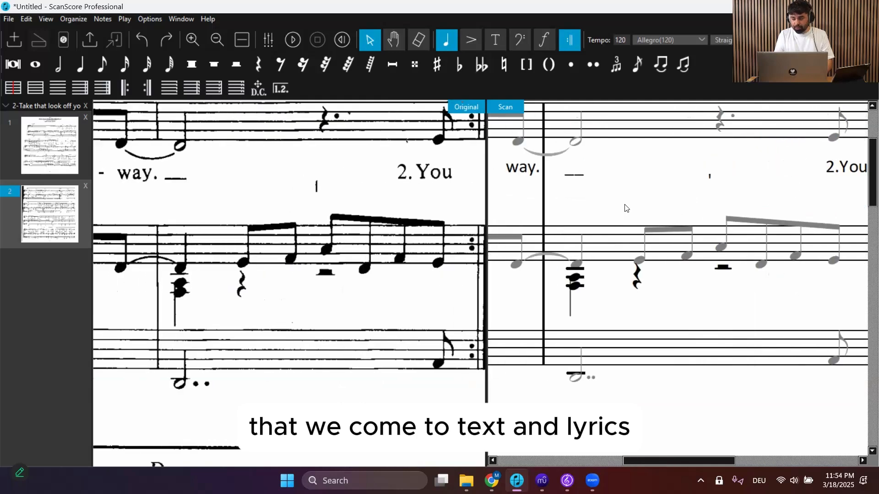
scroll(626, 208, down, 1)
scroll(626, 208, up, 2)
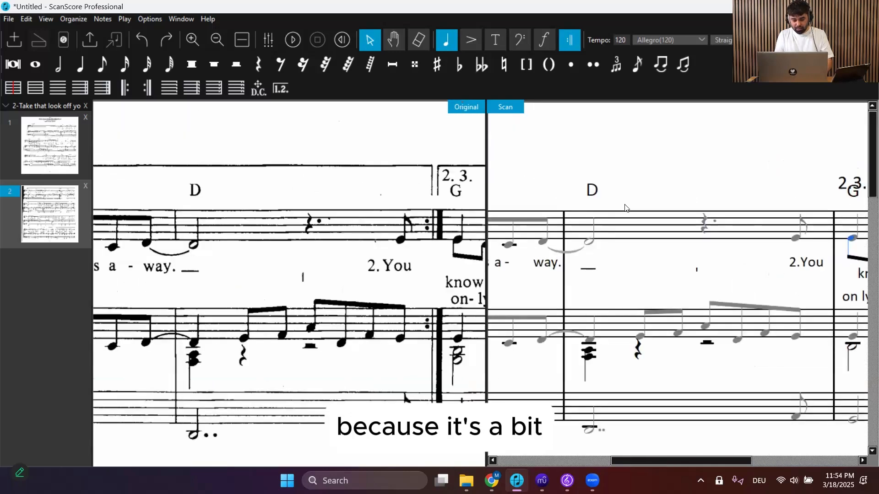
scroll(625, 208, left, 2)
scroll(626, 208, down, 1)
scroll(626, 208, up, 1)
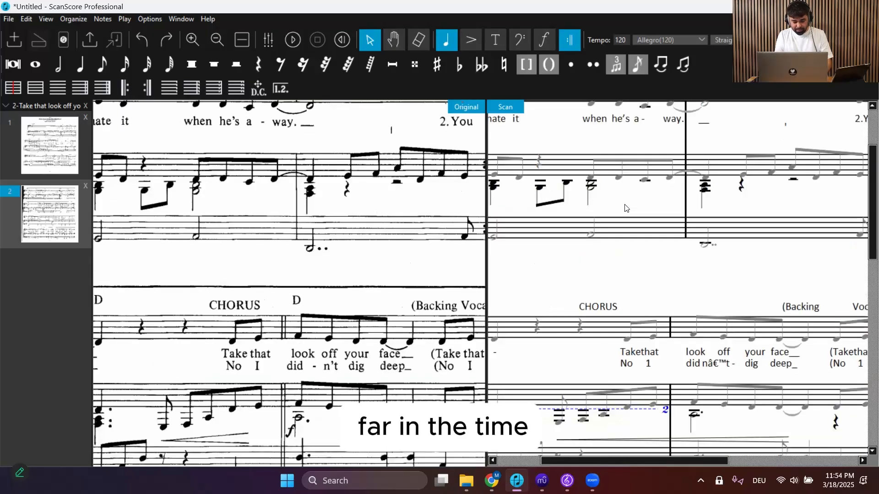
scroll(626, 208, left, 1)
scroll(626, 208, up, 2)
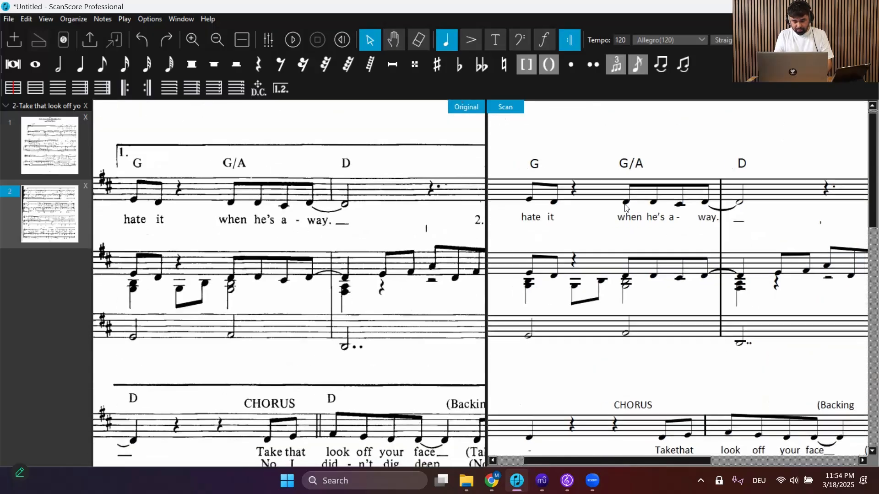
scroll(625, 208, left, 1)
scroll(624, 206, up, 1)
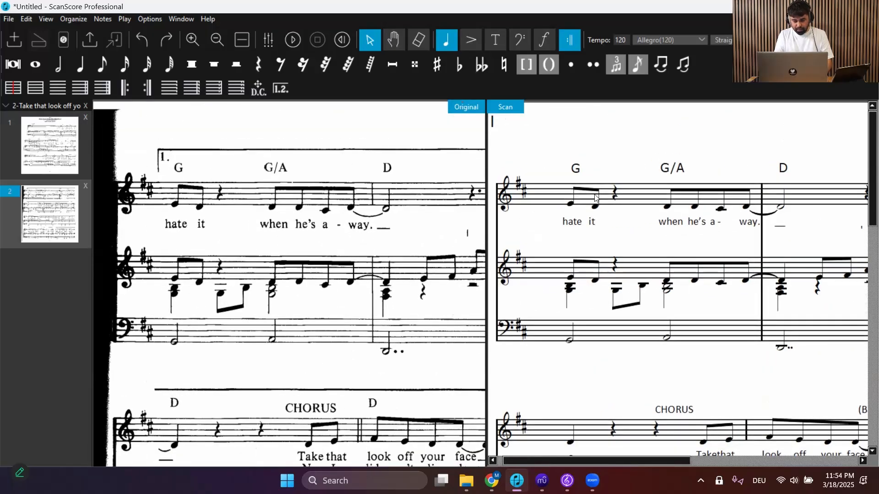
Open the G chord symbol above "hate" to inspect its root note and suffix settings, and close it without changes
click(575, 169)
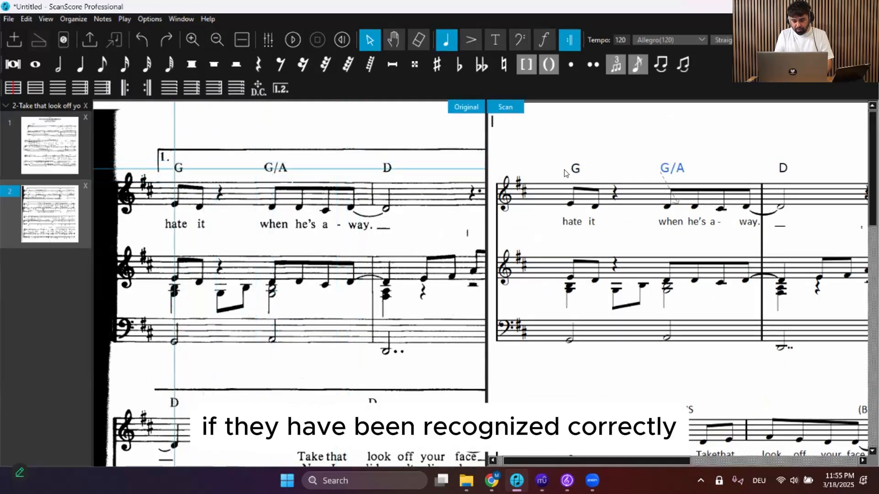
click(576, 169)
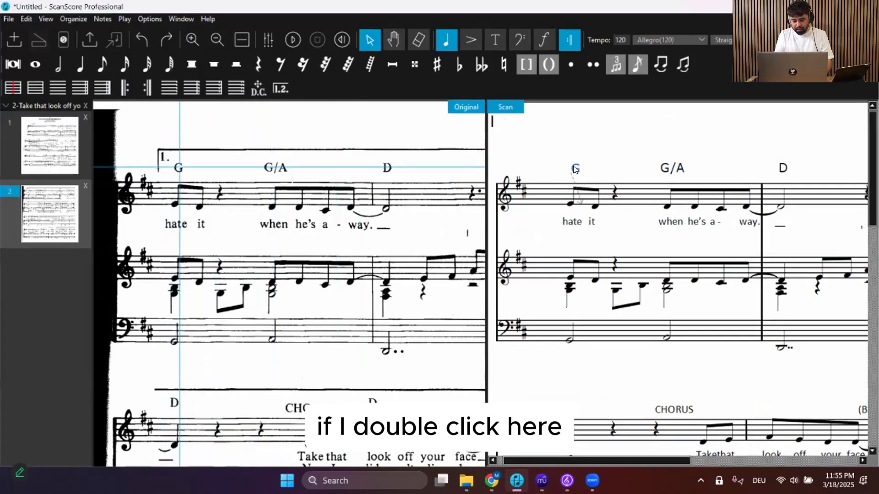
double_click(575, 169)
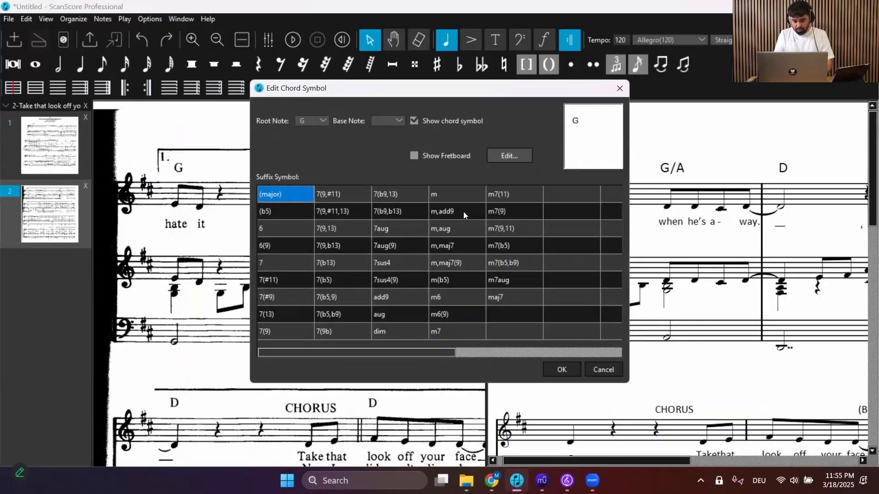
click(621, 89)
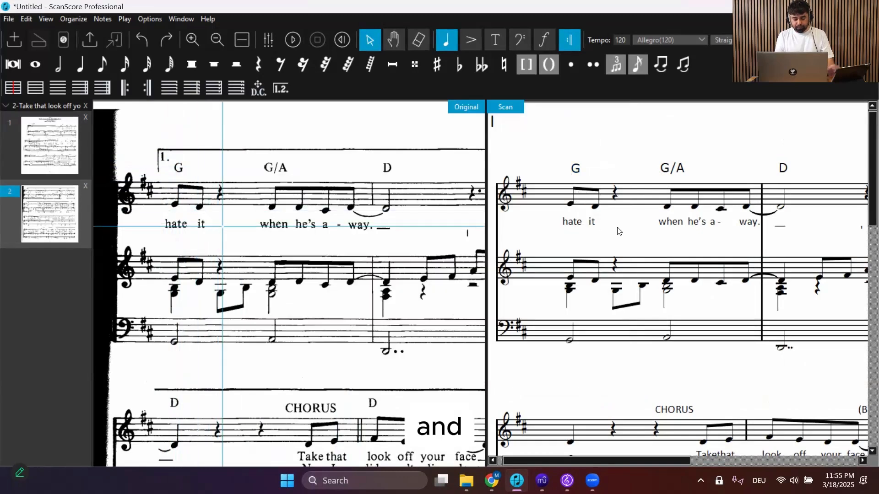
Shift the lyric "hate" left so it anchors to the first note, and check the anchor of "it"
scroll(617, 230, down, 1)
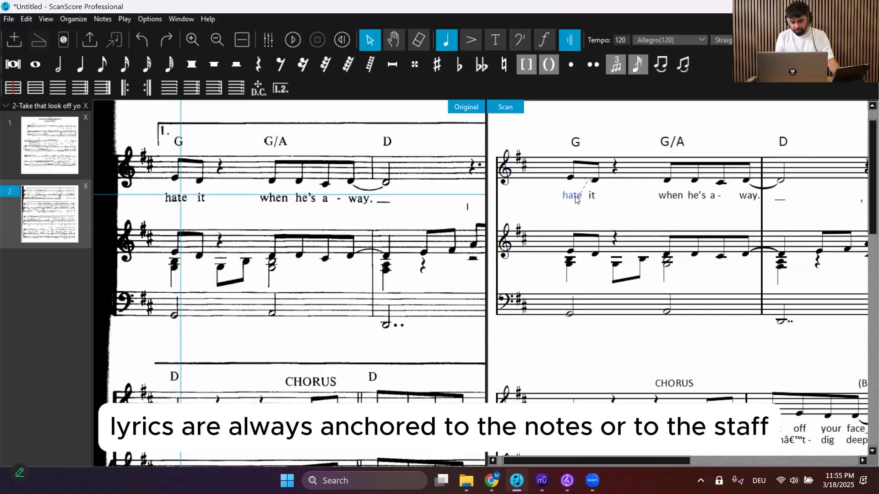
drag(567, 197, 566, 198)
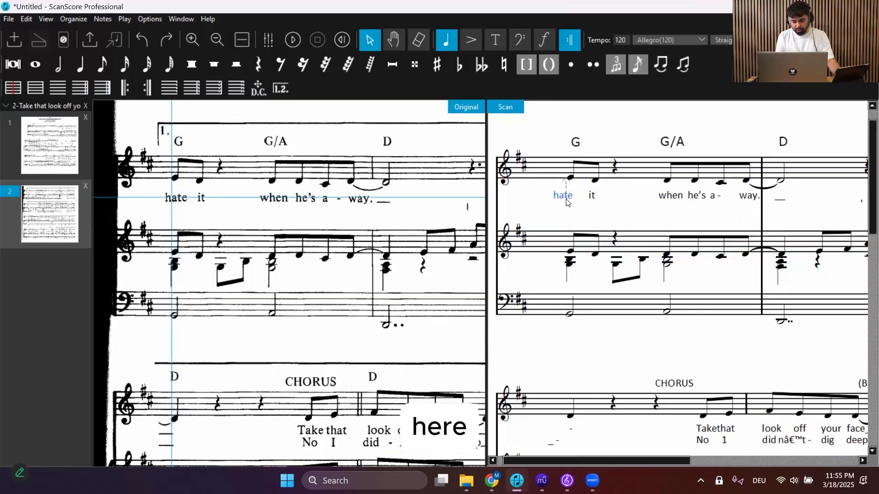
scroll(565, 200, left, 1)
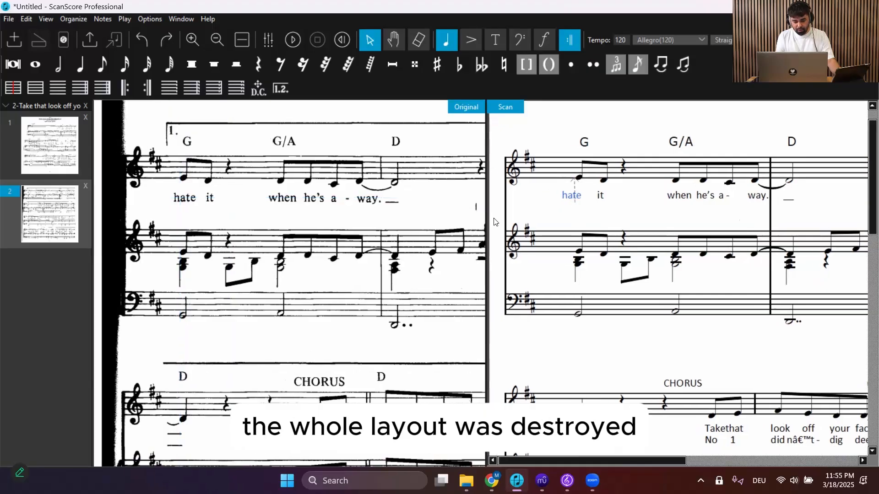
click(597, 195)
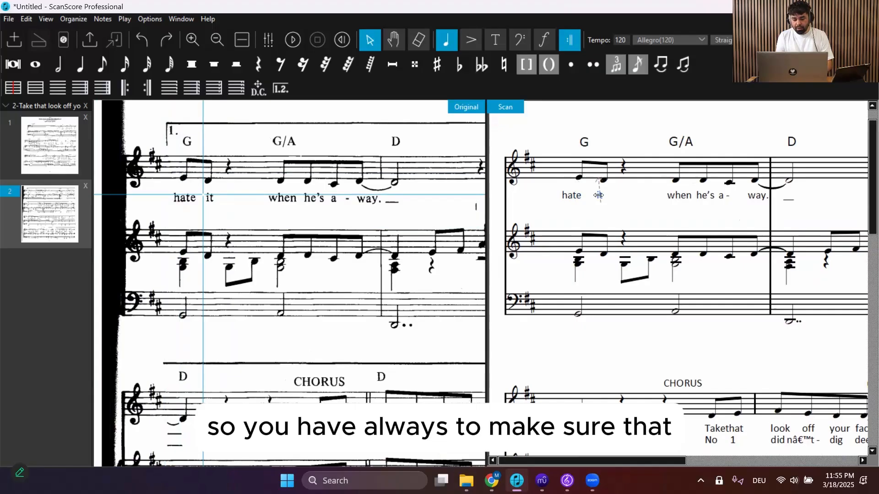
Shift the first system's lyrics "when", "he's" and "way." left under their notes, check the anchor of "a-", and clear the selection
click(678, 196)
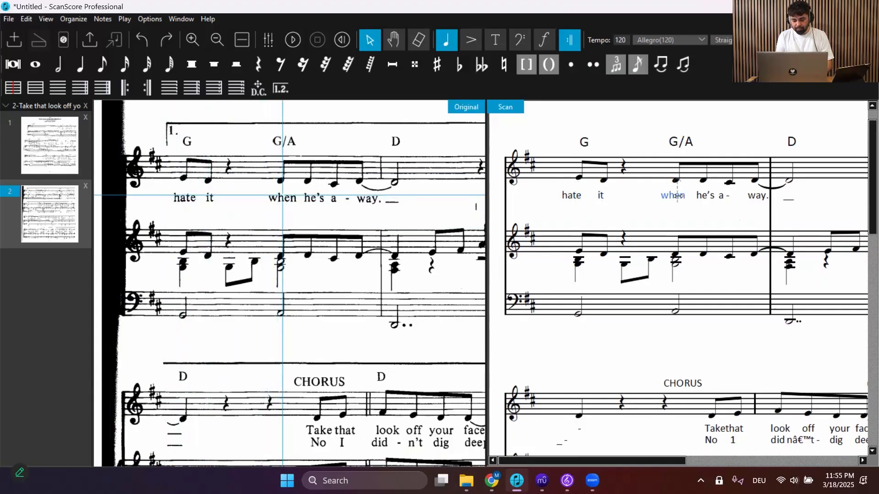
click(701, 197)
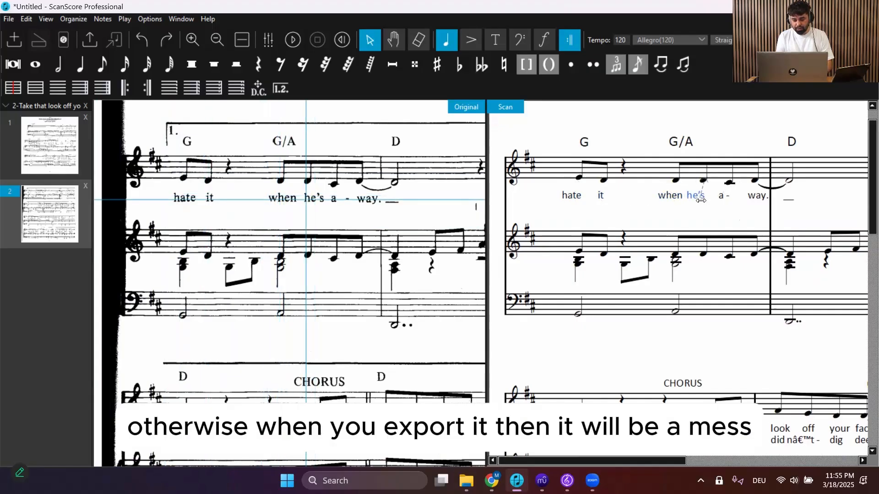
click(723, 197)
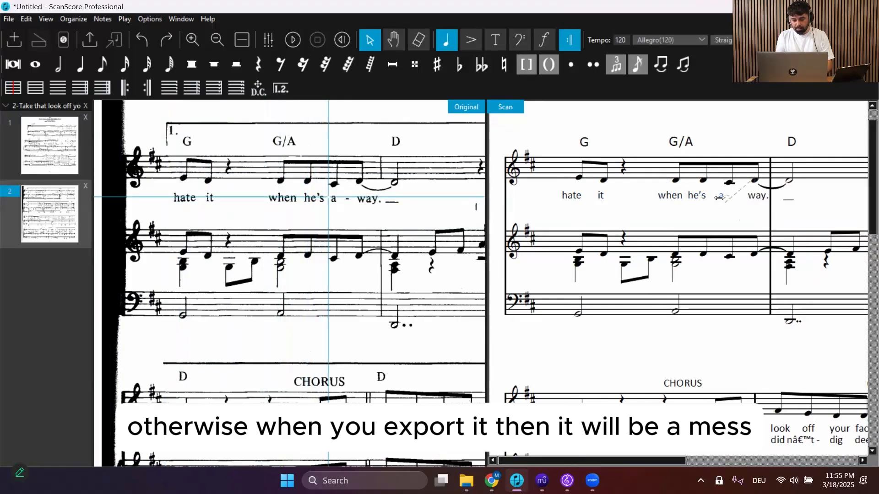
click(755, 196)
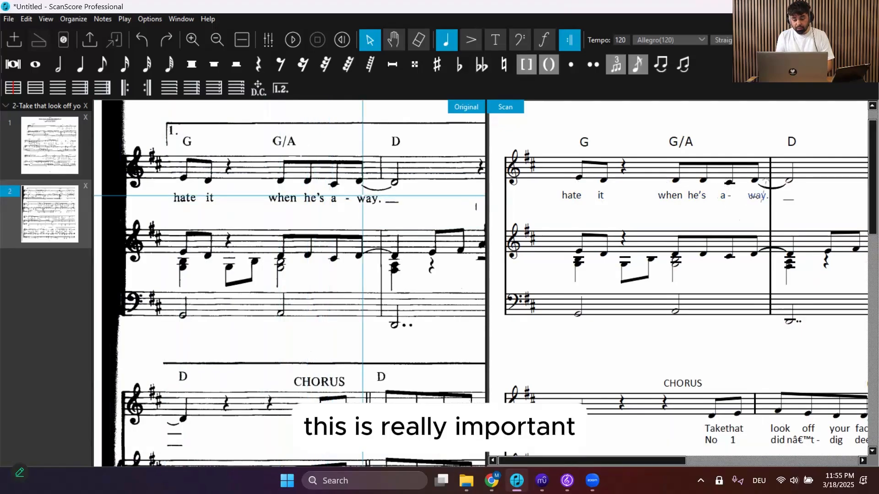
drag(754, 196, 752, 196)
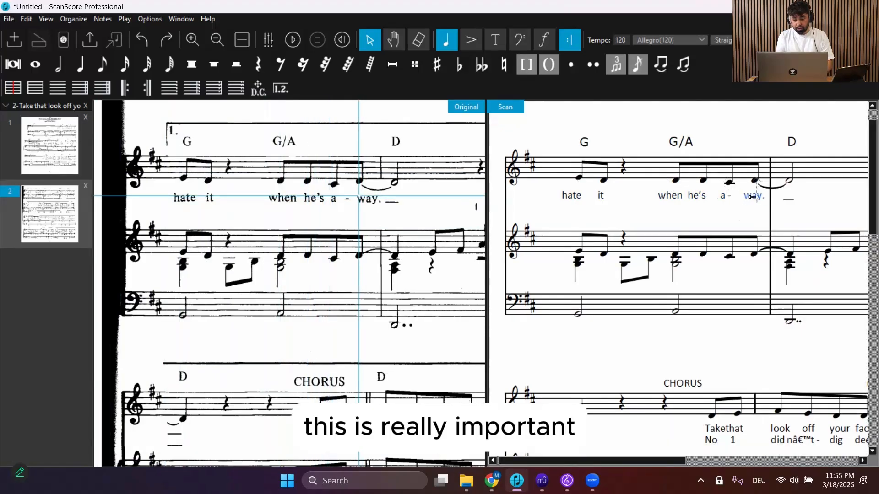
click(715, 215)
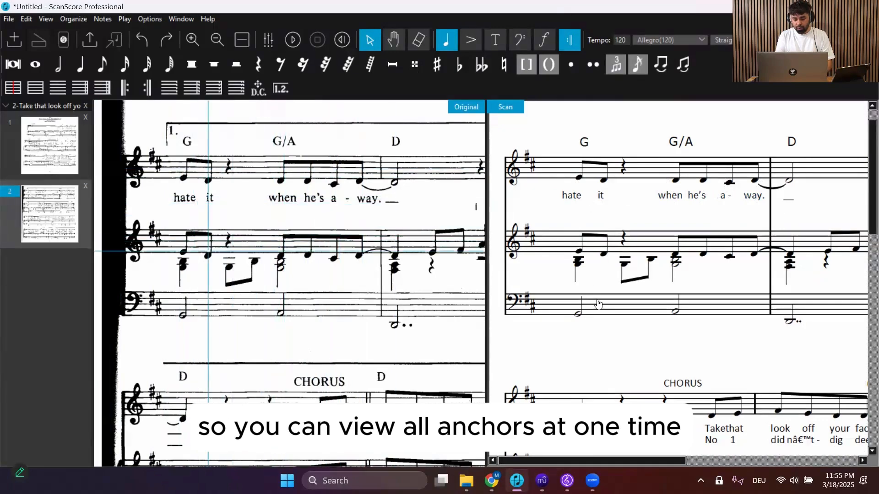
scroll(597, 303, down, 1)
scroll(598, 304, up, 2)
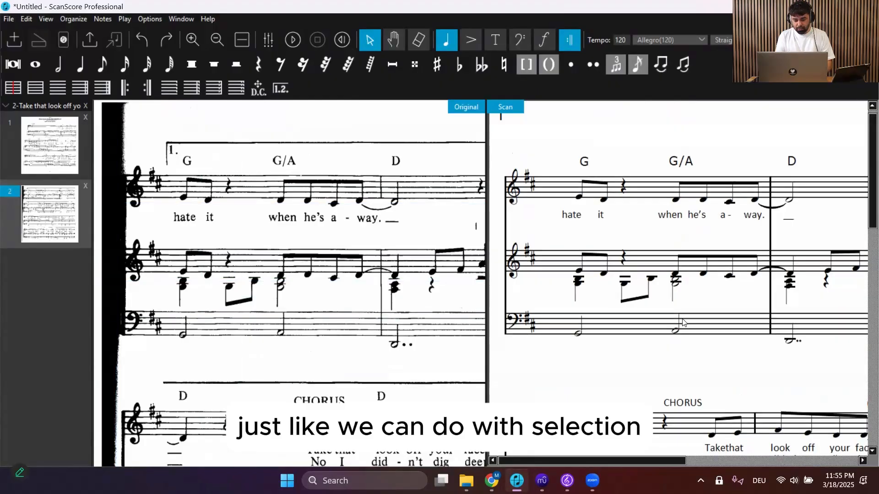
scroll(682, 322, down, 4)
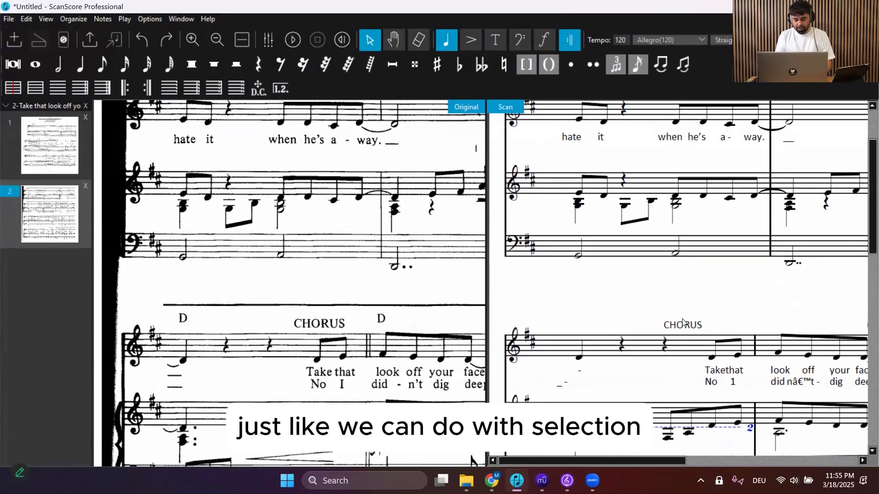
scroll(683, 321, up, 4)
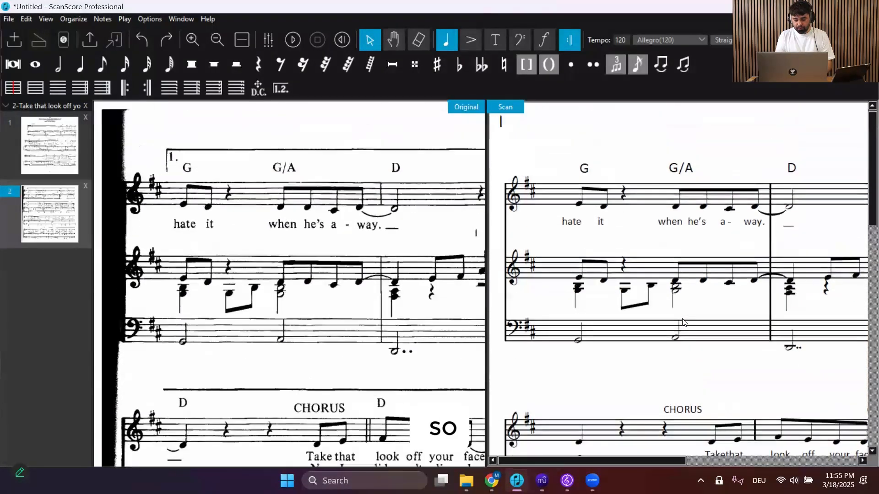
Select all text of the Lyrics type in the score
scroll(678, 361, down, 1)
scroll(679, 361, down, 1)
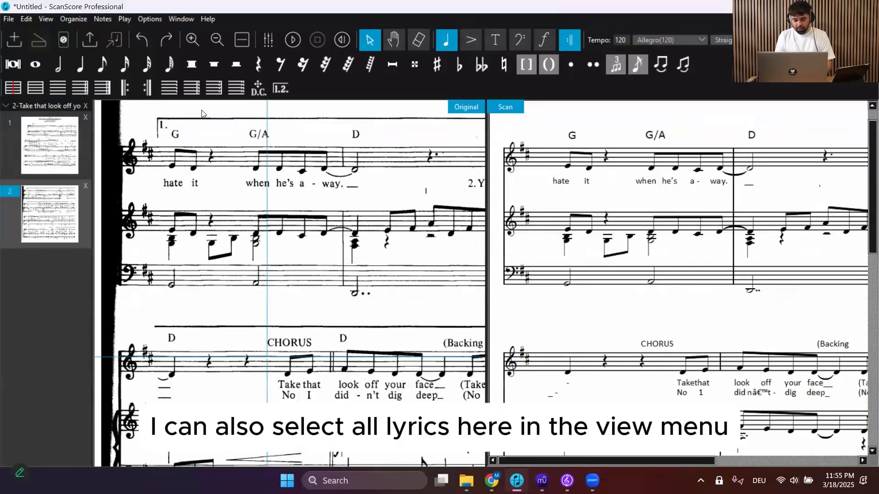
click(169, 87)
click(28, 19)
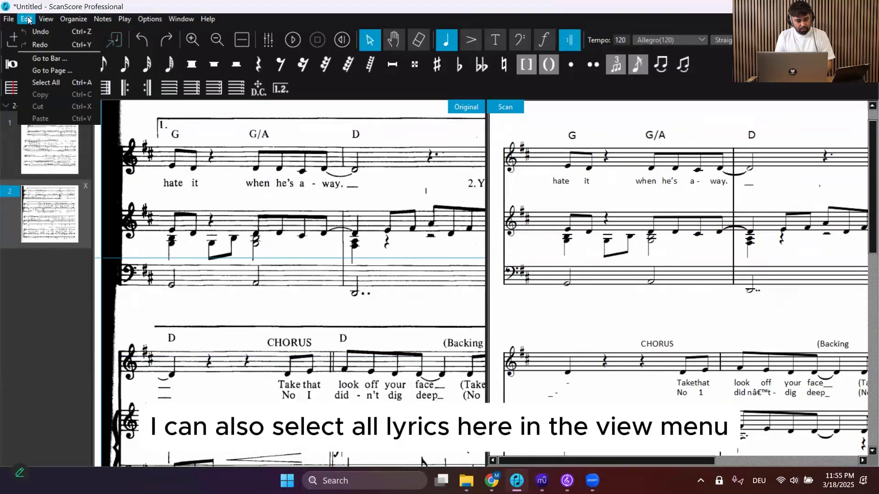
mouse_move(42, 20)
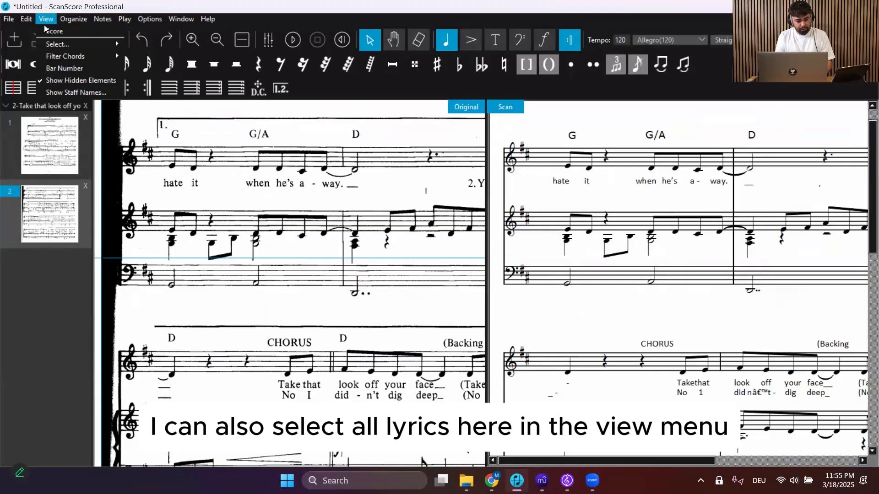
mouse_move(53, 45)
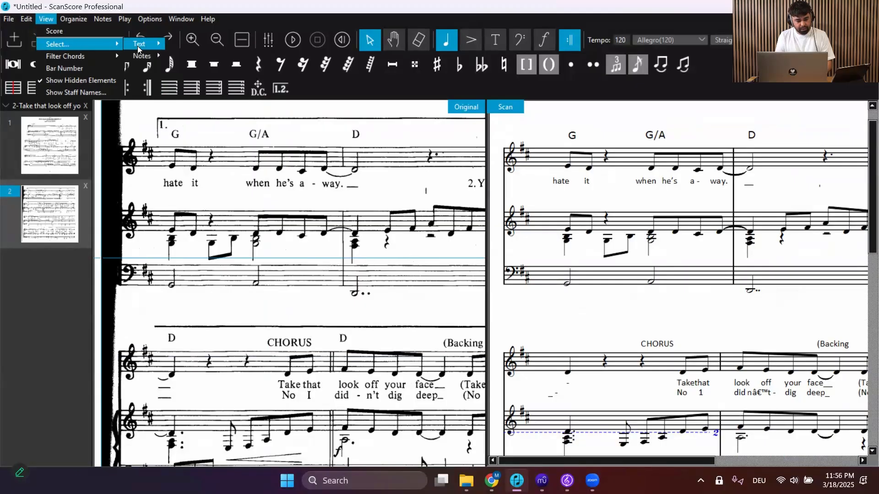
mouse_move(139, 48)
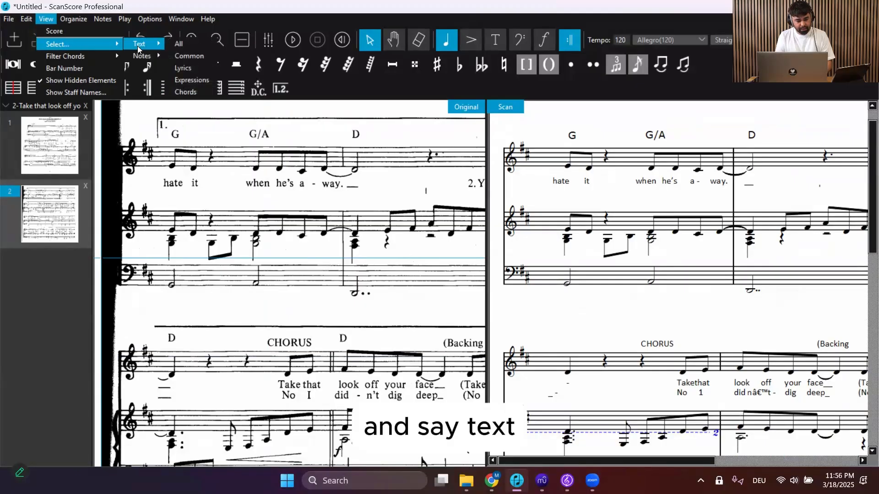
click(182, 69)
Examine the highlighted lyrics in page 2's first two systems for wrongly classified texts and anchors, including the CHORUS text
scroll(563, 351, right, 5)
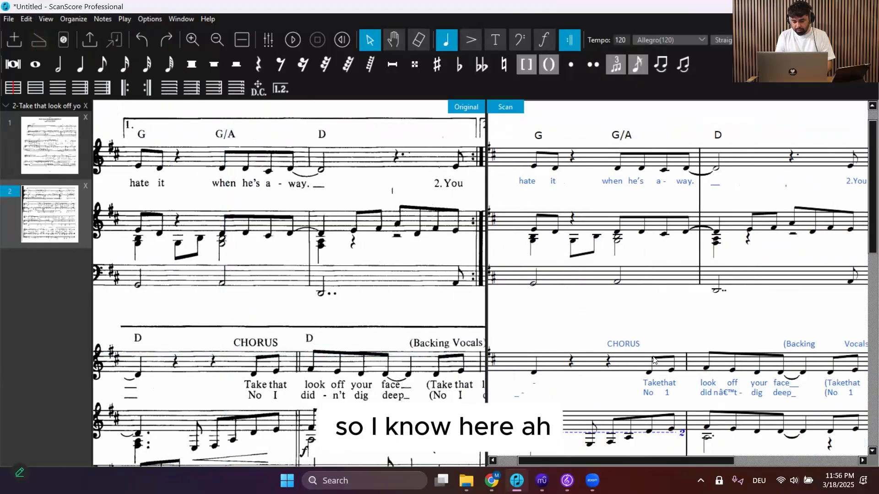
scroll(655, 360, left, 3)
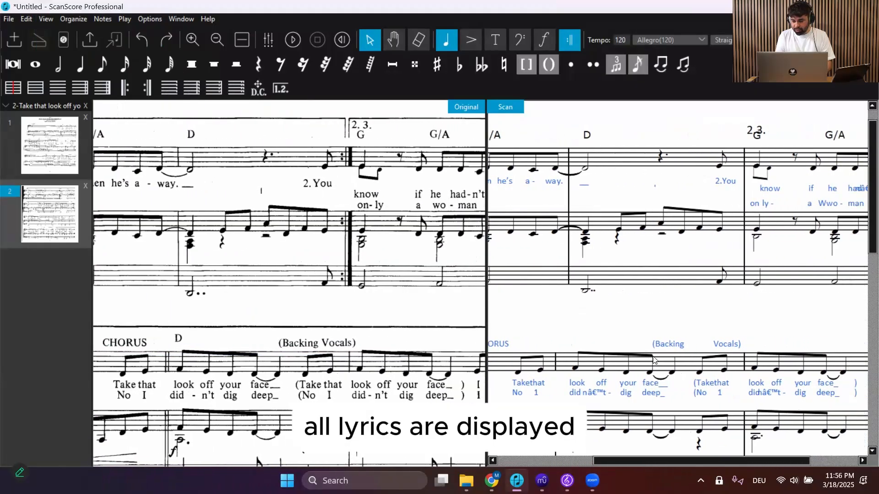
scroll(591, 298, down, 3)
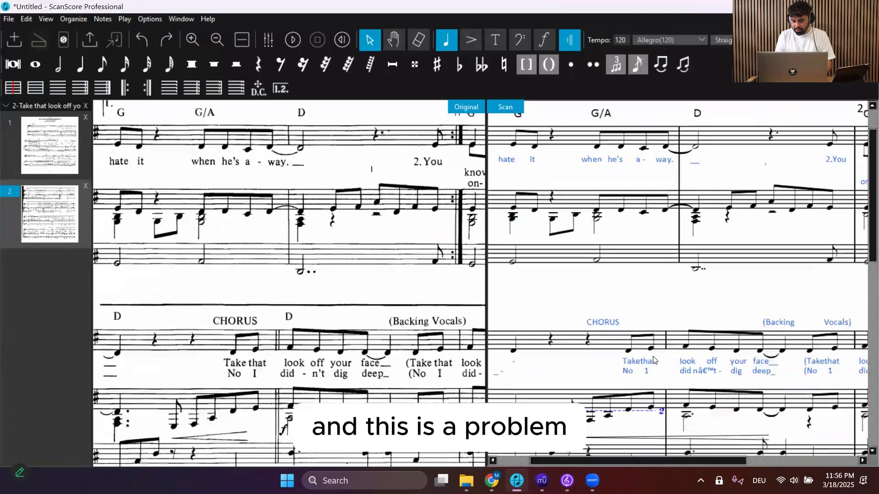
scroll(591, 298, up, 1)
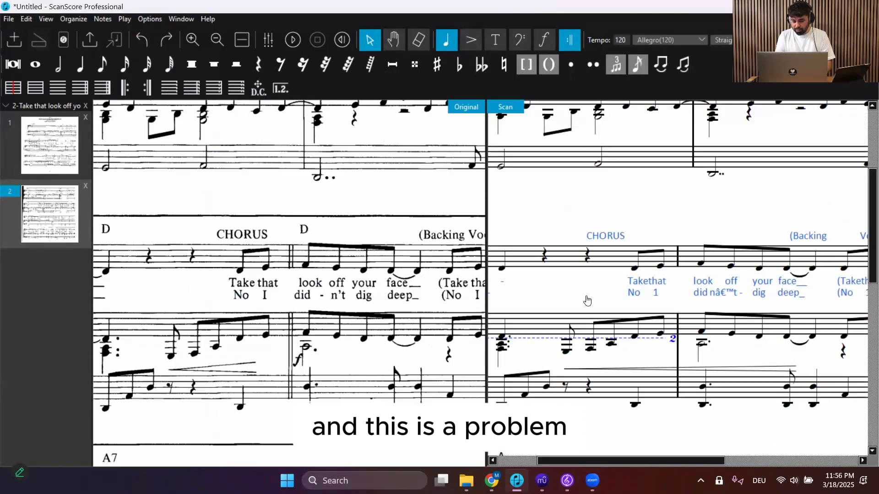
scroll(590, 284, up, 5)
scroll(590, 285, down, 3)
scroll(590, 284, down, 1)
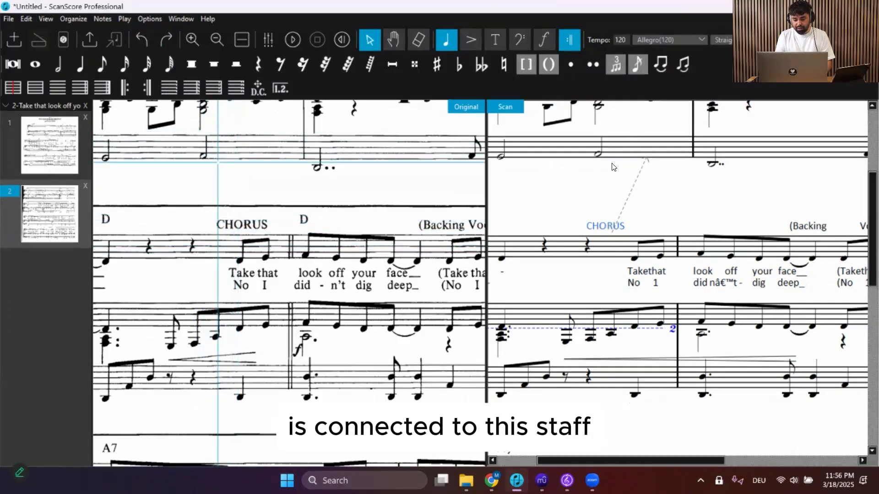
Shift the CHORUS text above the second system slightly left to adjust its anchor point
scroll(613, 167, left, 1)
scroll(613, 167, right, 1)
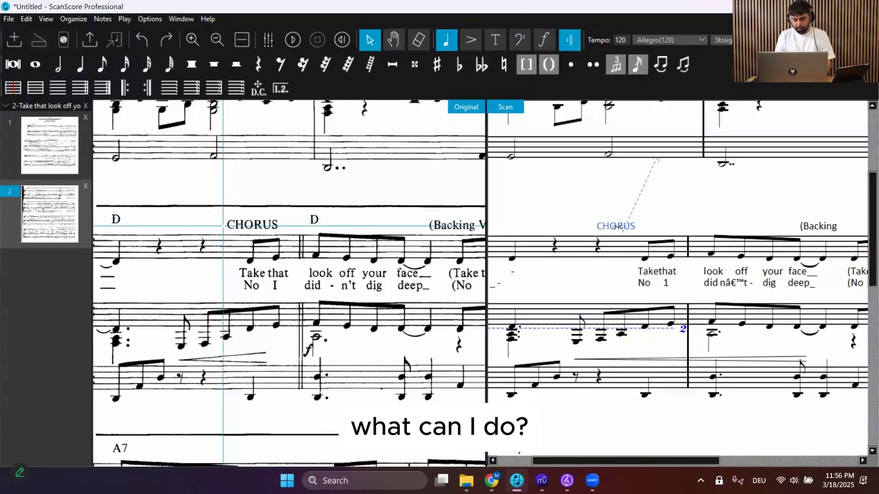
mouse_move(623, 224)
mouse_down()
mouse_move(616, 197)
mouse_move(627, 177)
mouse_move(591, 200)
mouse_move(627, 200)
mouse_move(613, 202)
mouse_move(628, 204)
mouse_move(624, 227)
mouse_move(615, 211)
mouse_move(628, 228)
mouse_move(624, 208)
mouse_move(618, 226)
mouse_up()
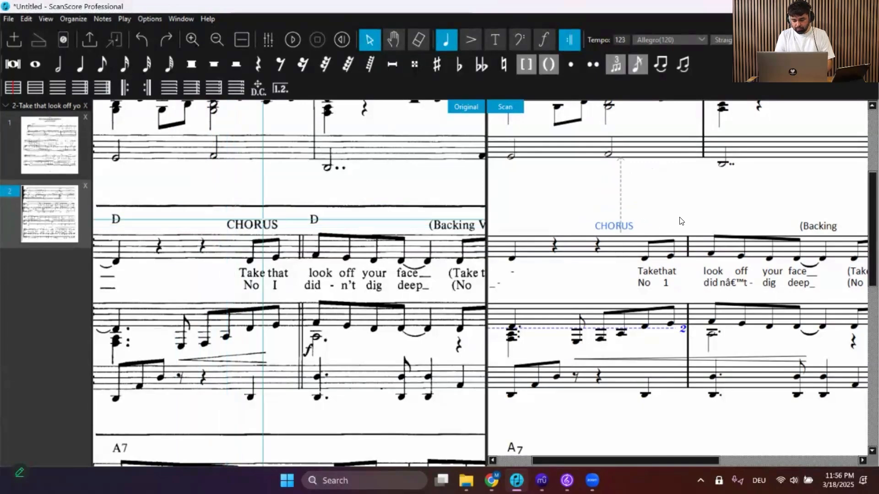
scroll(681, 221, right, 3)
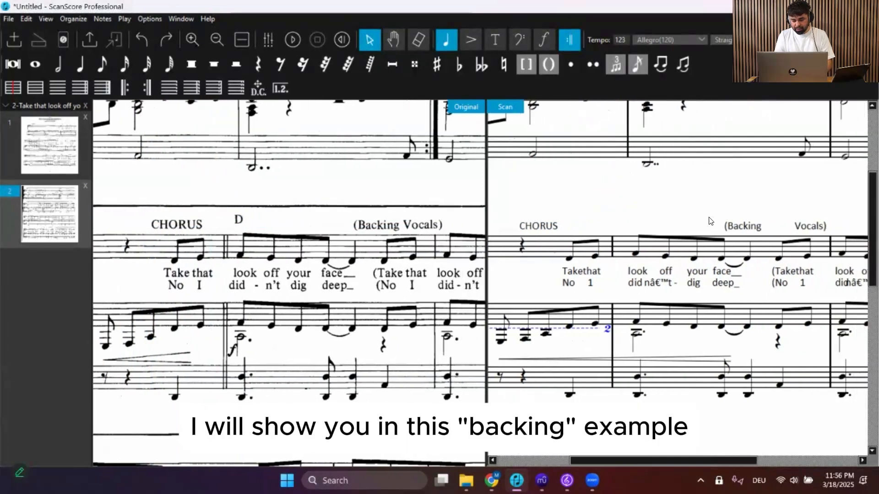
Change the text type of "(Backing" above the second system from Lyric to Common
click(740, 227)
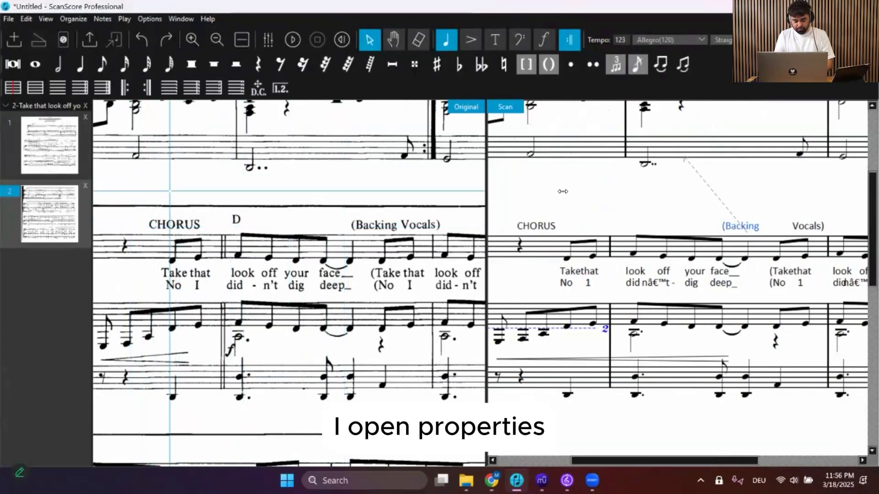
key(alt+Return)
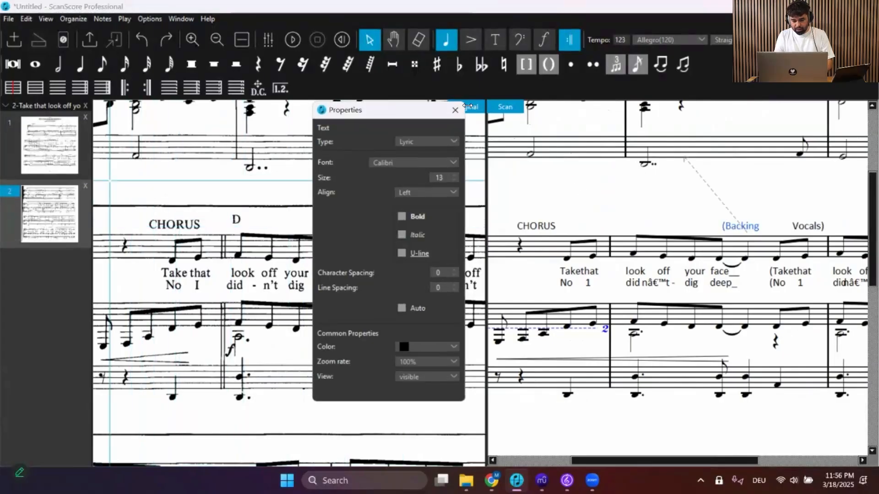
drag(467, 106, 574, 119)
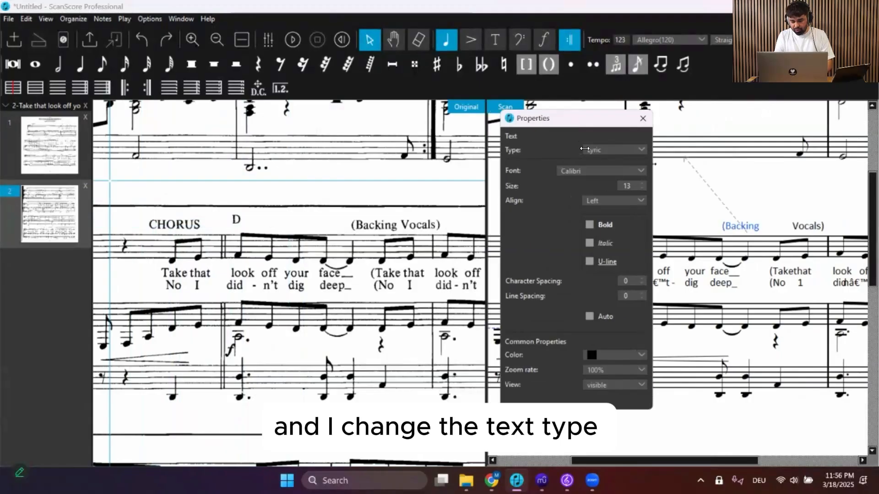
click(609, 149)
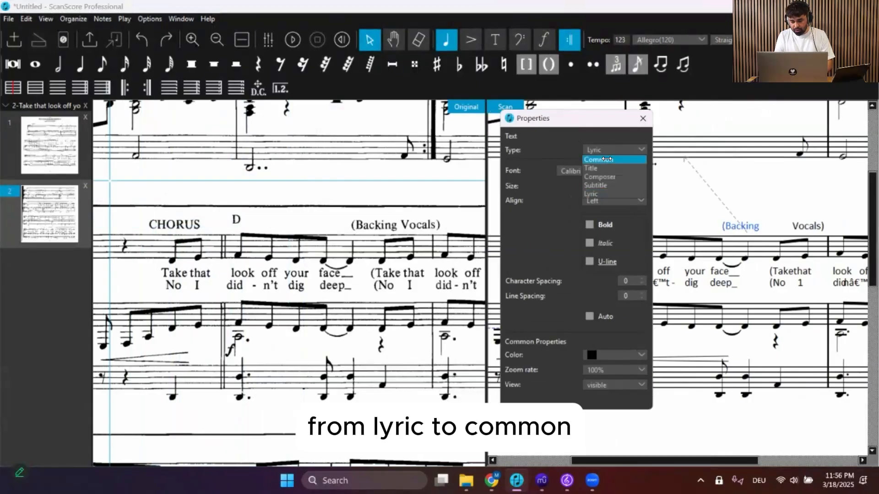
click(606, 159)
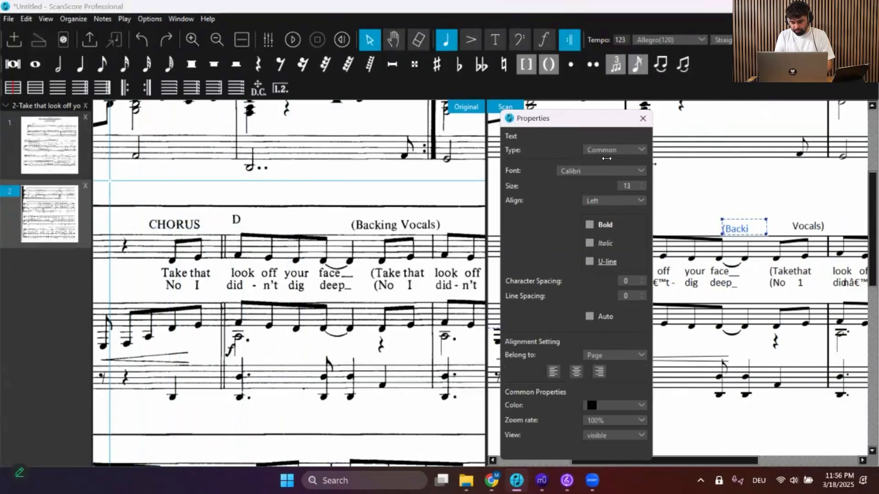
click(643, 118)
Refresh the "(Backing" text by entering and leaving its editing so the whole word fits its frame, and select it again
double_click(736, 227)
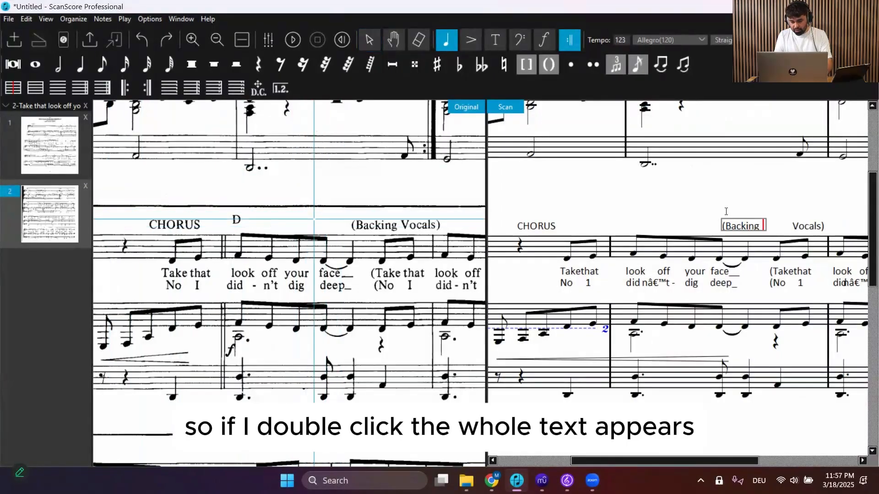
click(700, 217)
click(743, 228)
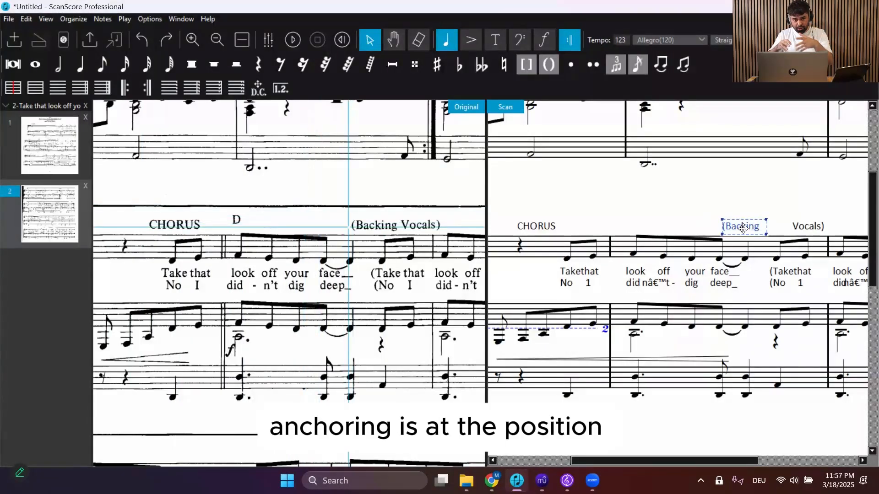
Add a D chord symbol above the first vocal note of the second system
scroll(642, 220, left, 2)
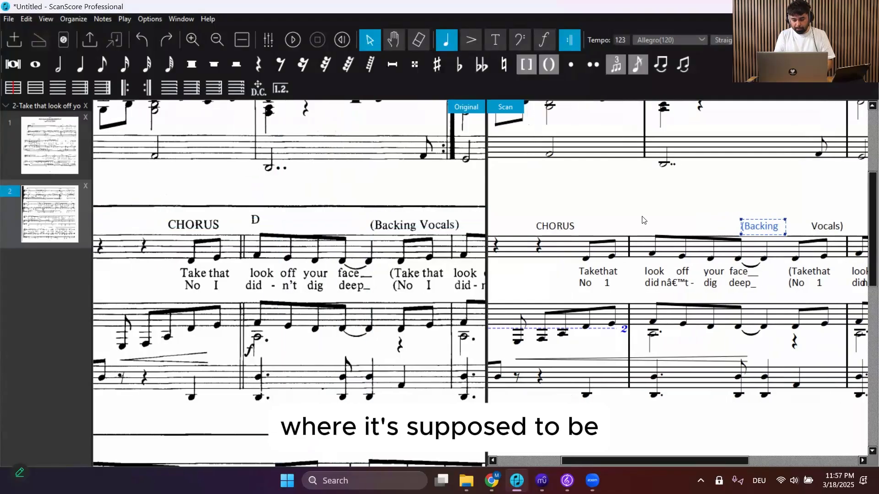
scroll(642, 220, left, 5)
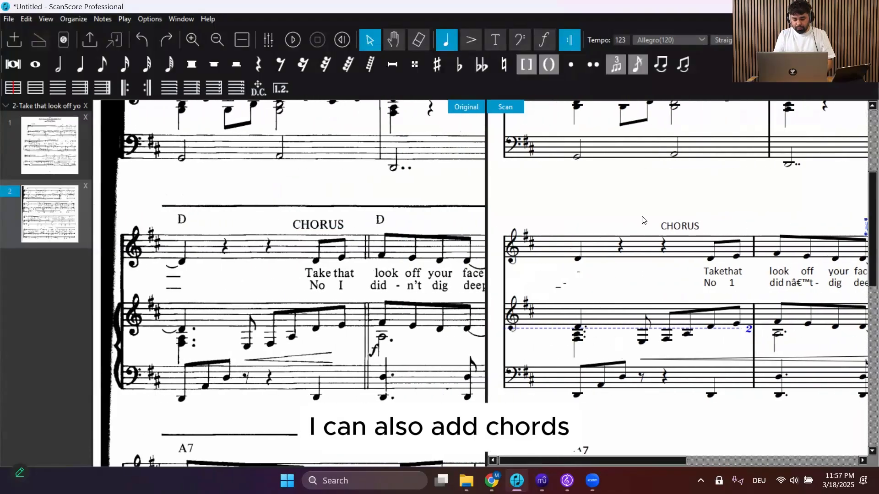
click(579, 262)
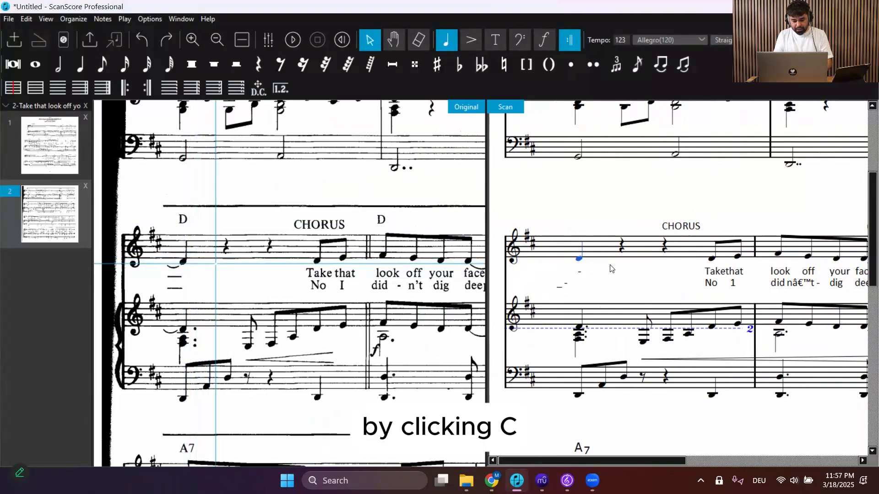
key(c)
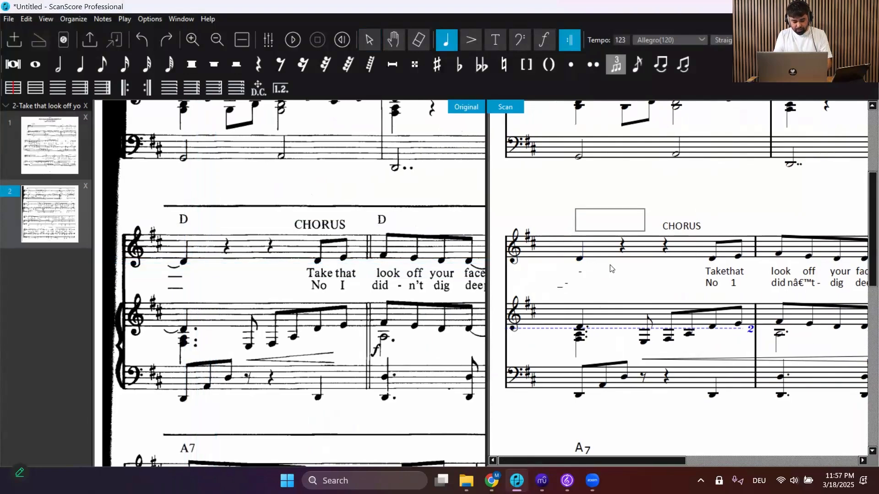
key(Return)
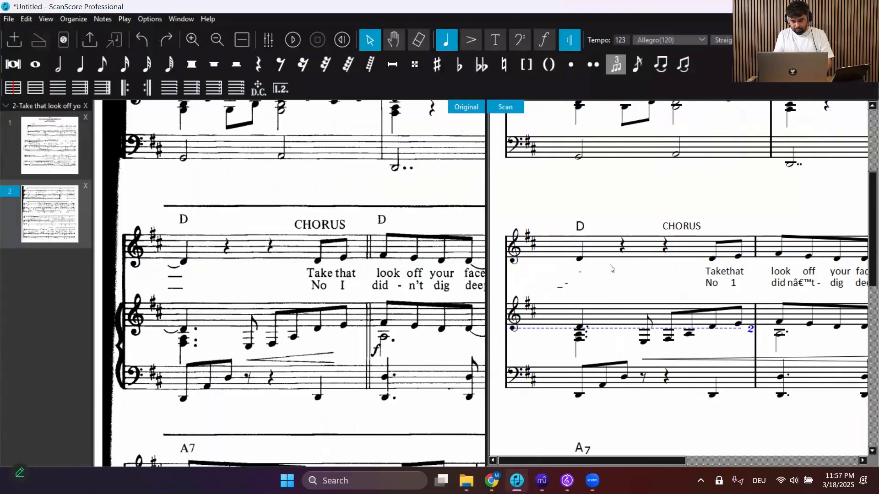
Shorten the CHORUS text above the second system's first measure to "C"
double_click(695, 224)
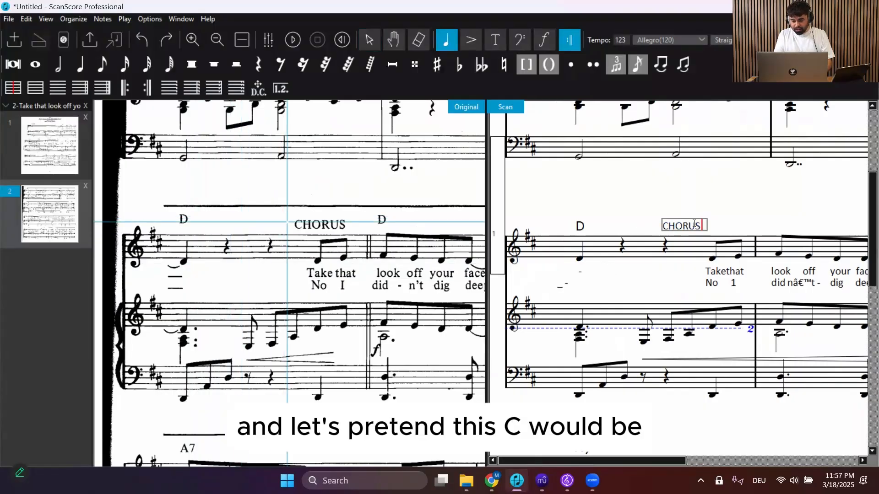
key(BackSpace)
key(BackSpace)
key(BackSpace)
key(BackSpace)
key(BackSpace)
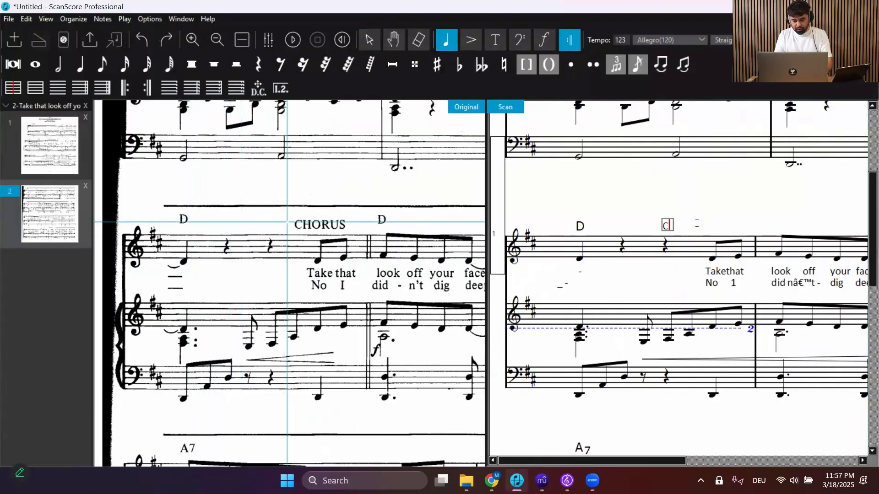
key(Return)
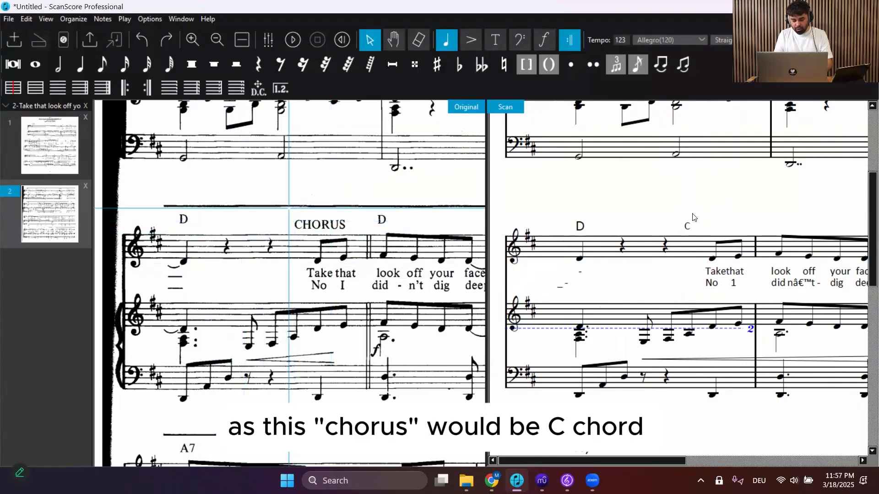
Convert the "C" text to a chord symbol and anchor it to the second quarter rest of the second system's vocal staff
click(688, 225)
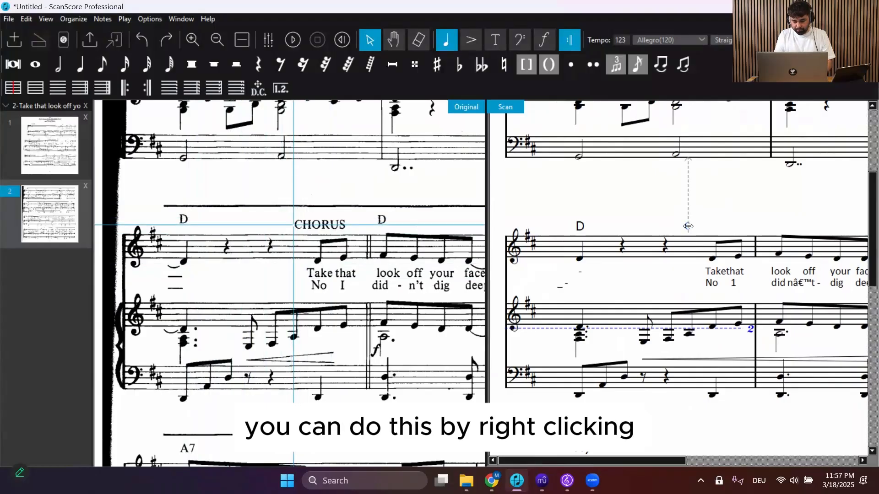
right_click(688, 226)
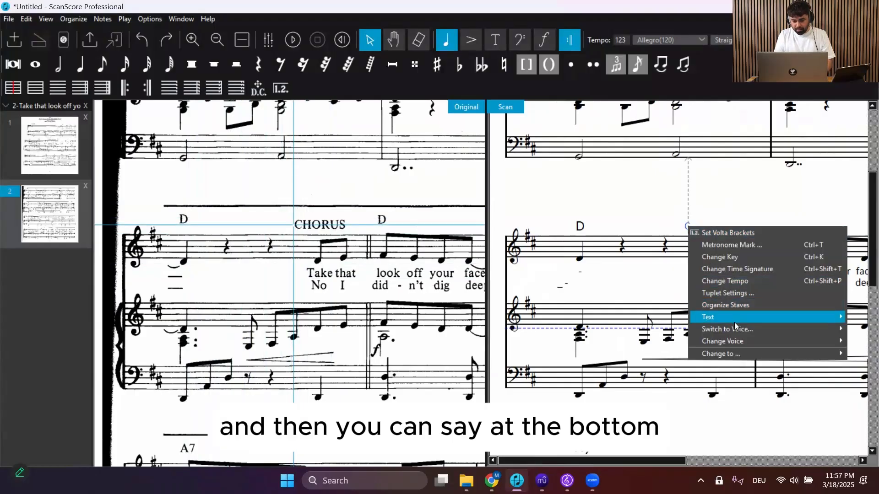
click(742, 352)
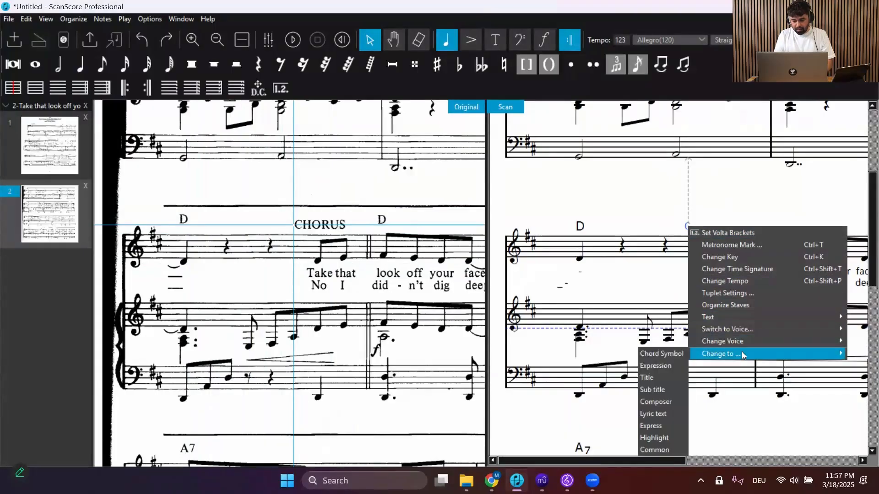
click(664, 355)
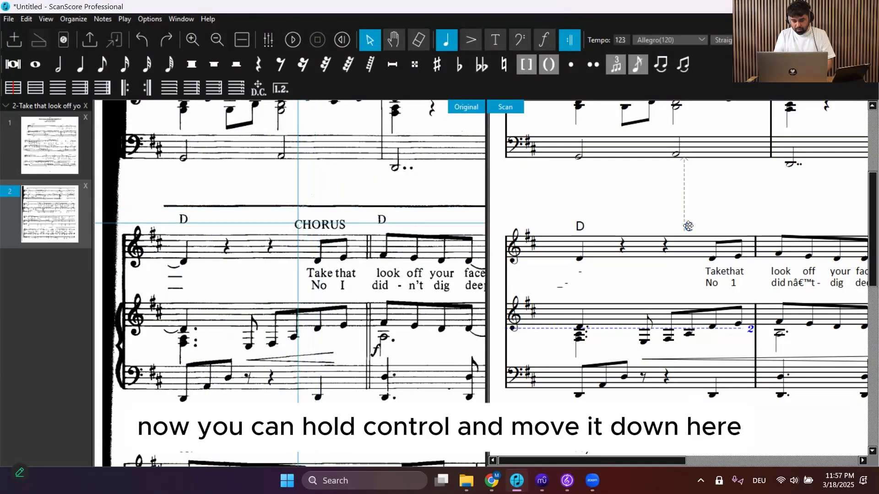
mouse_move(690, 226)
mouse_down()
mouse_move(682, 210)
mouse_move(694, 232)
mouse_move(695, 223)
mouse_up()
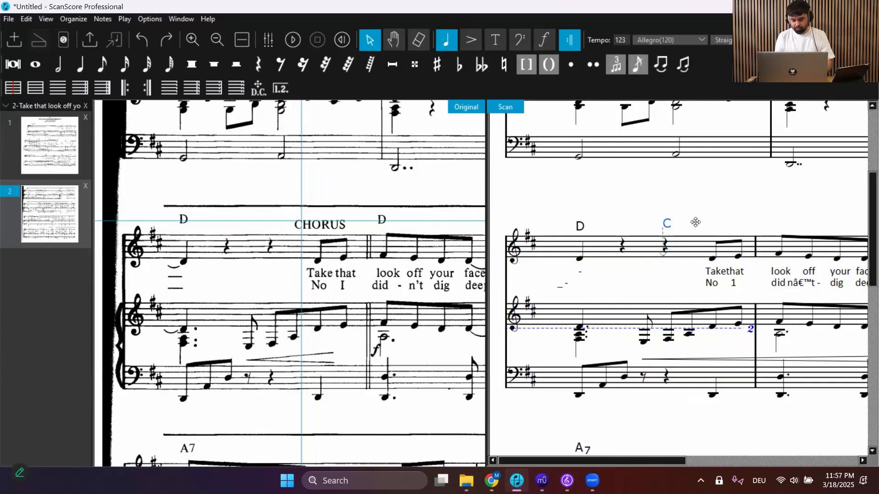
click(697, 225)
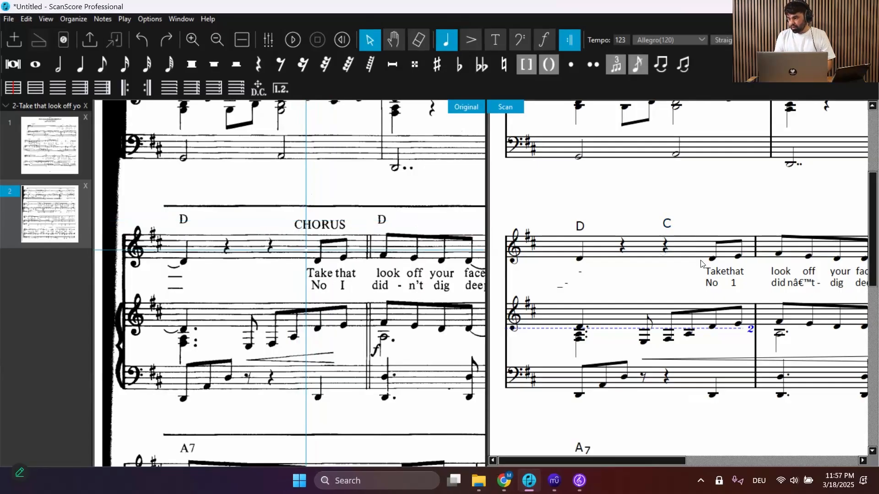
Split the lyric "Takethat" in the second system into "Take" and "that", and place "that" under the second eighth note
scroll(669, 274, down, 1)
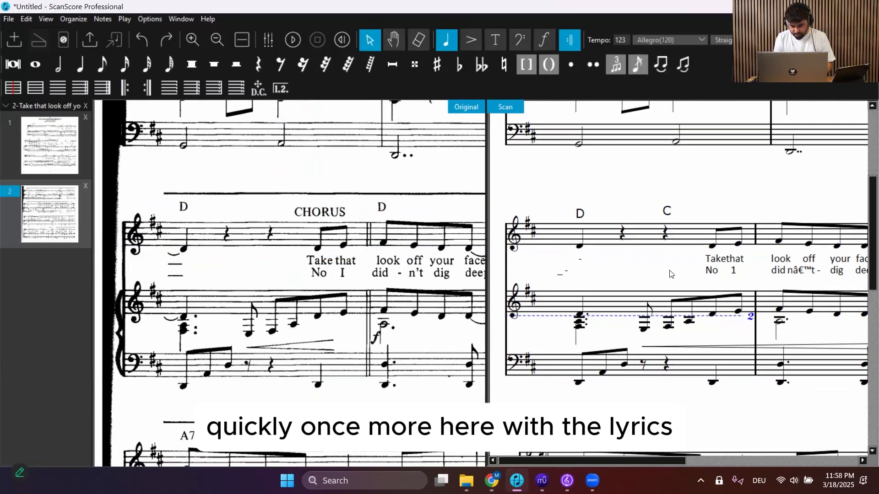
click(707, 259)
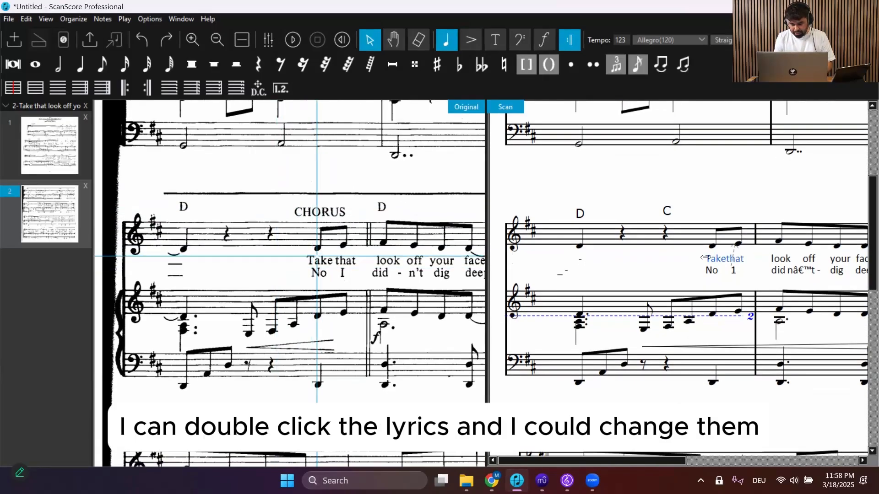
double_click(718, 257)
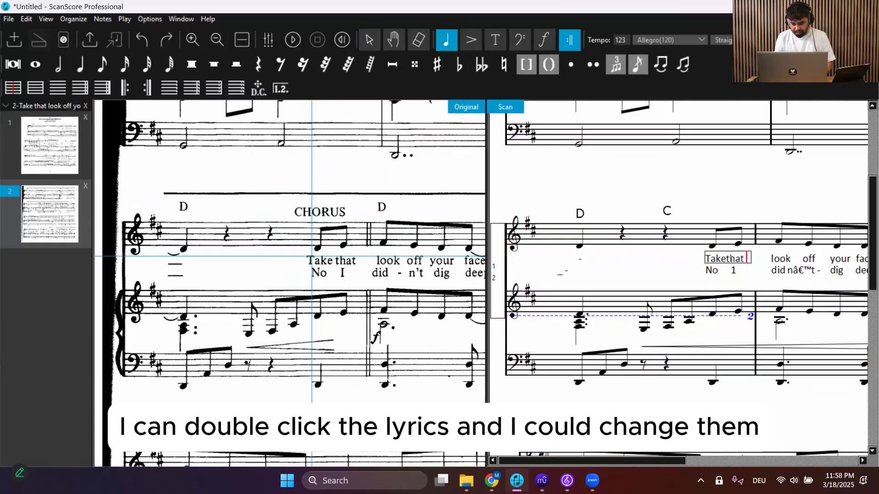
key(BackSpace)
key(BackSpace)
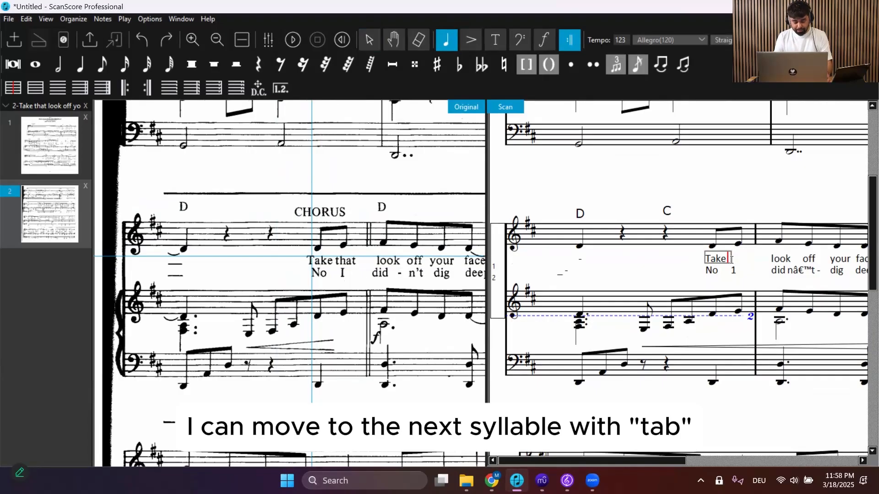
key(Tab)
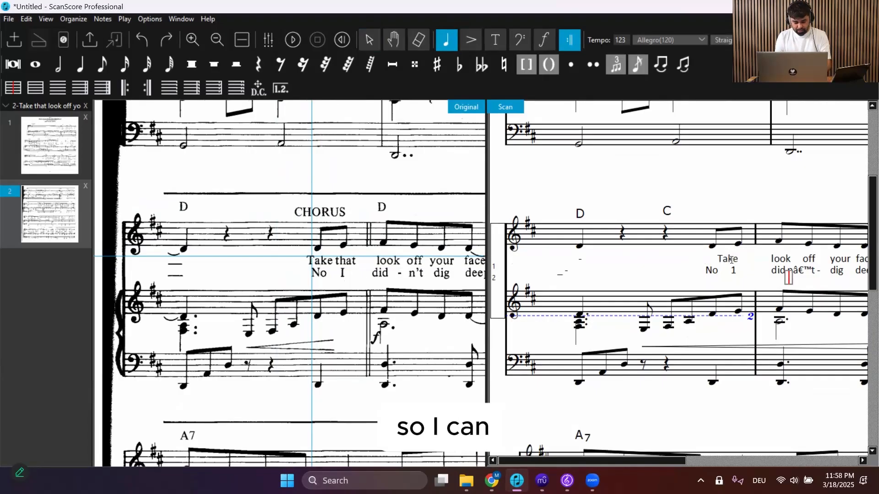
text(that)
key(Escape)
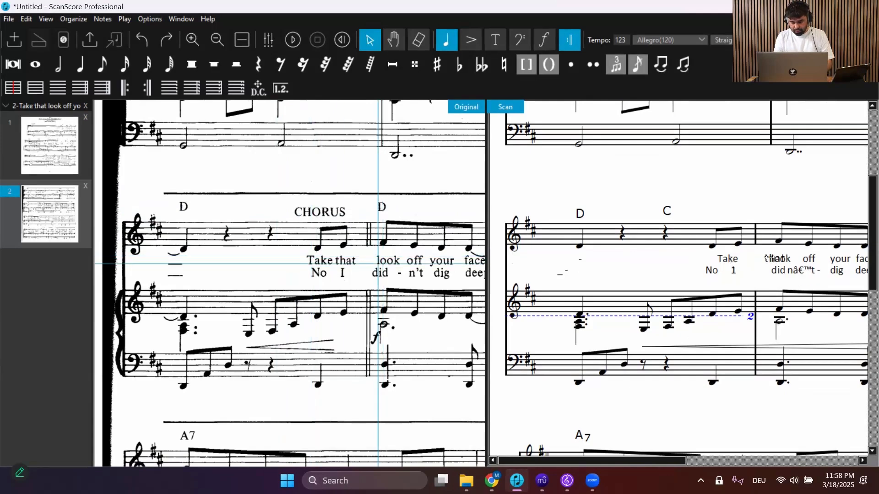
drag(769, 258, 734, 258)
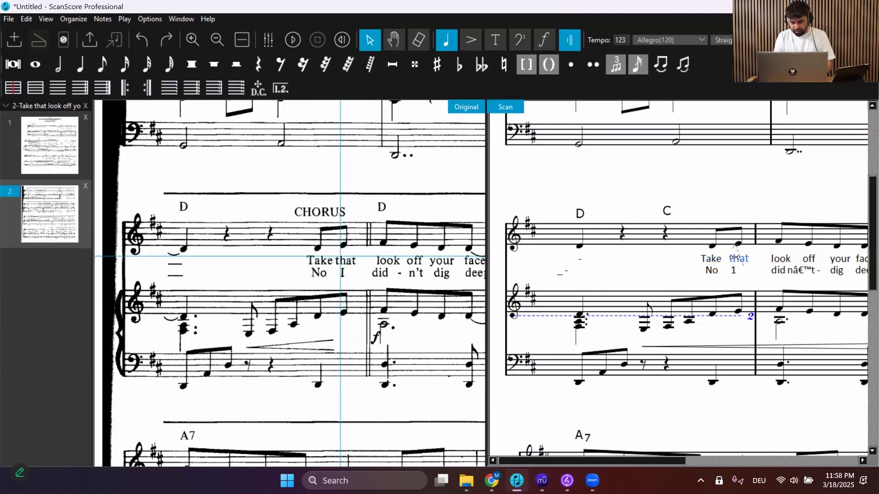
Shift the second system's whole first lyric line, starting with "Take that", slightly upward
scroll(734, 257, down, 1)
click(659, 260)
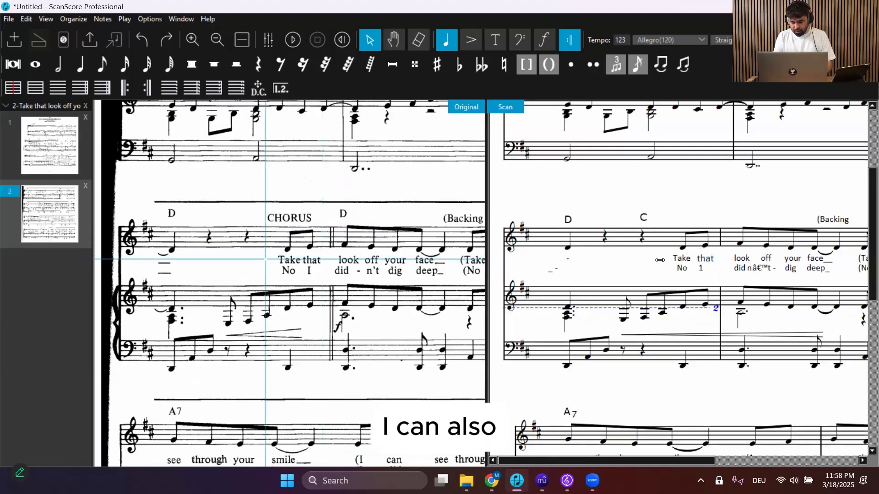
scroll(660, 260, up, 2)
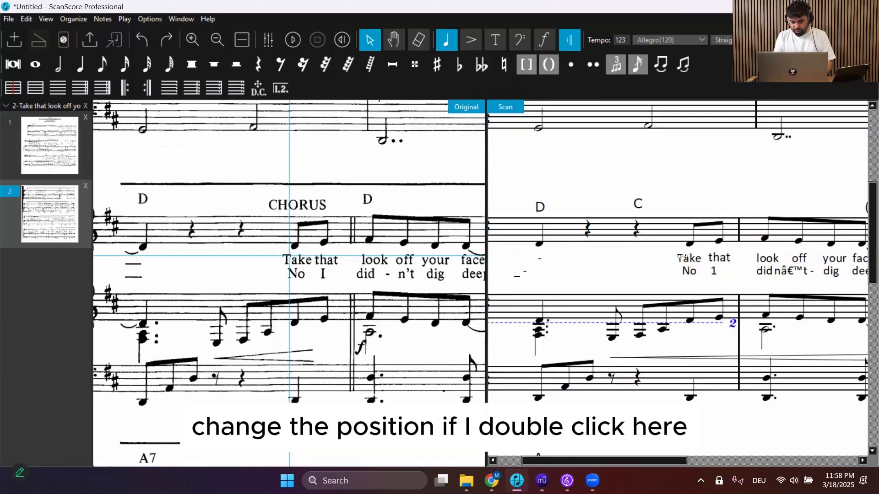
double_click(683, 258)
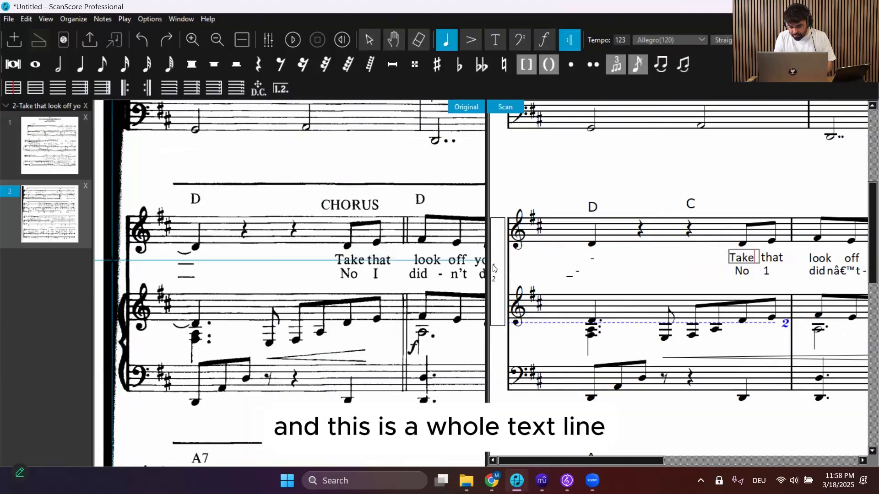
drag(493, 263, 492, 259)
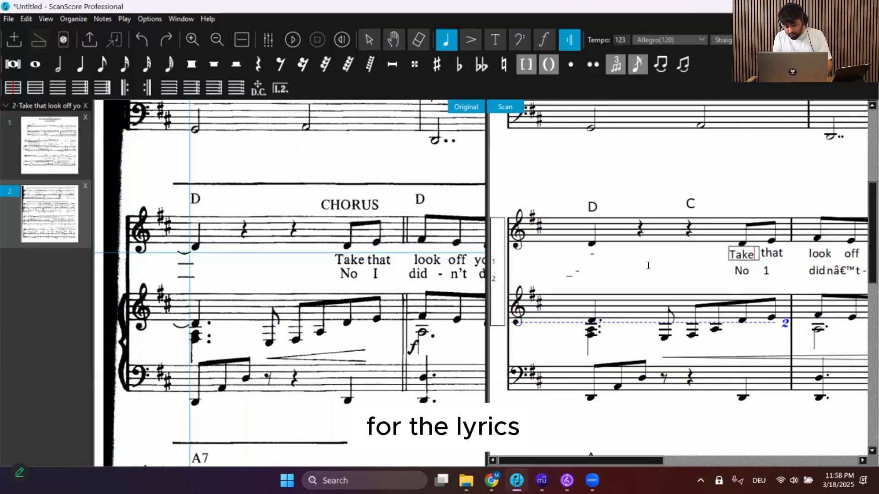
click(661, 274)
Open the text settings in the preferences and choose the Lyric text type
scroll(661, 275, down, 2)
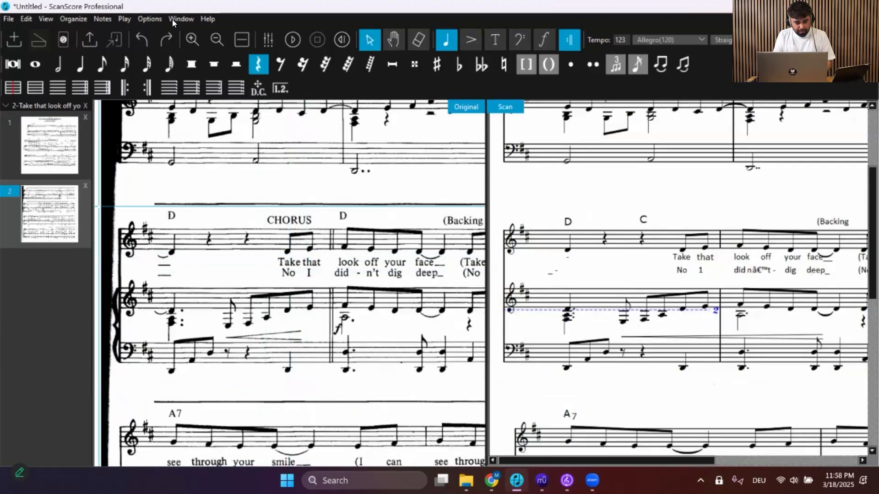
click(147, 18)
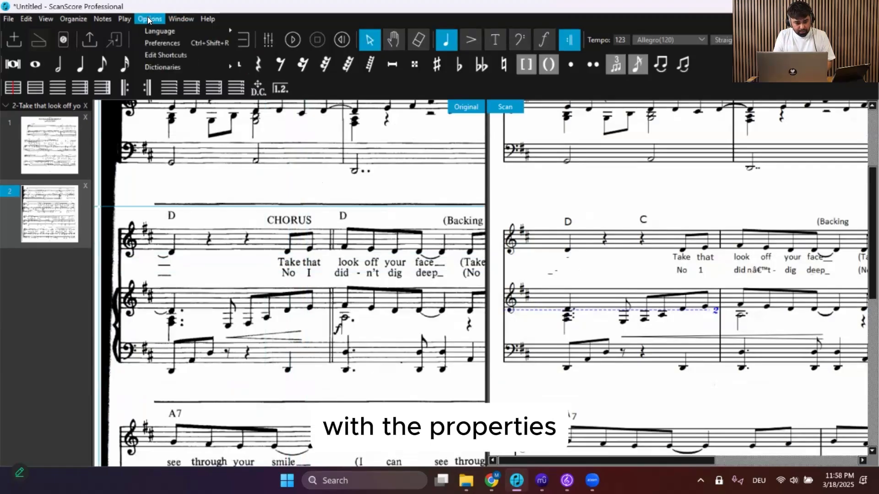
click(158, 42)
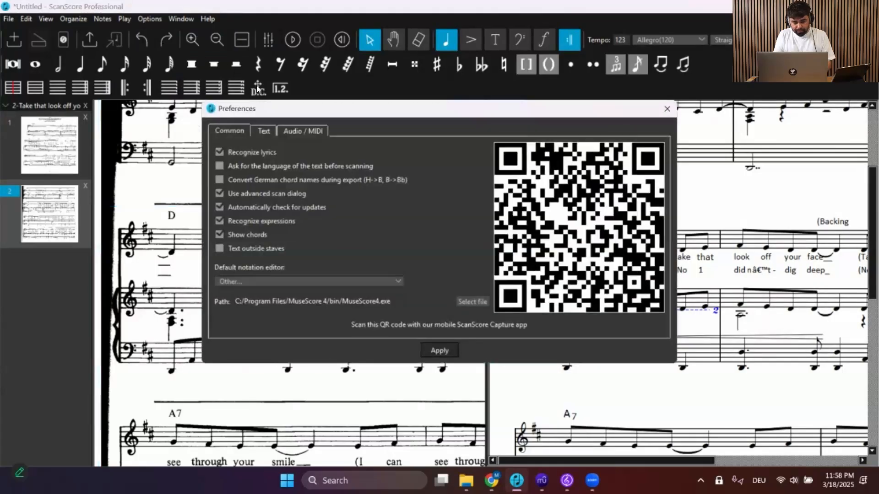
click(267, 133)
drag(436, 115, 356, 97)
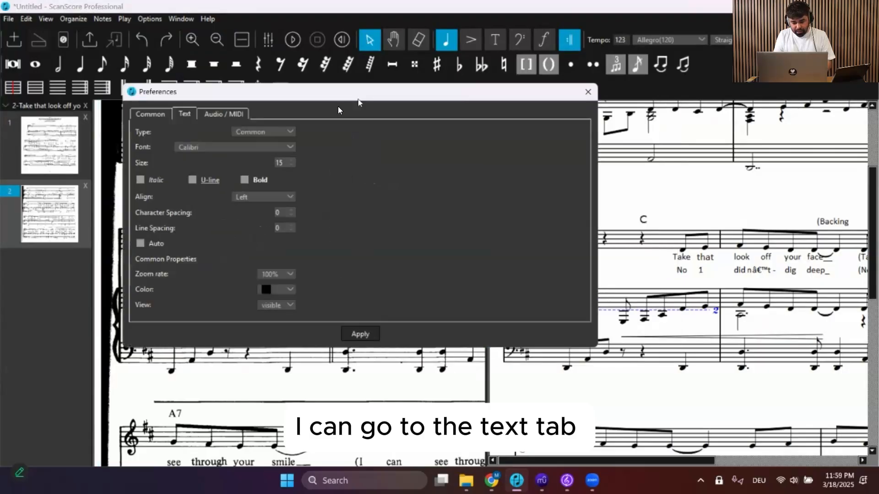
click(256, 133)
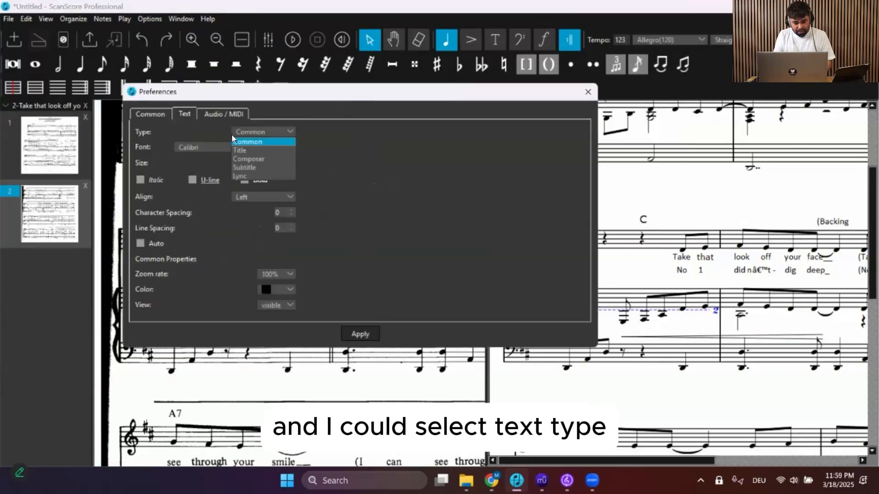
click(253, 176)
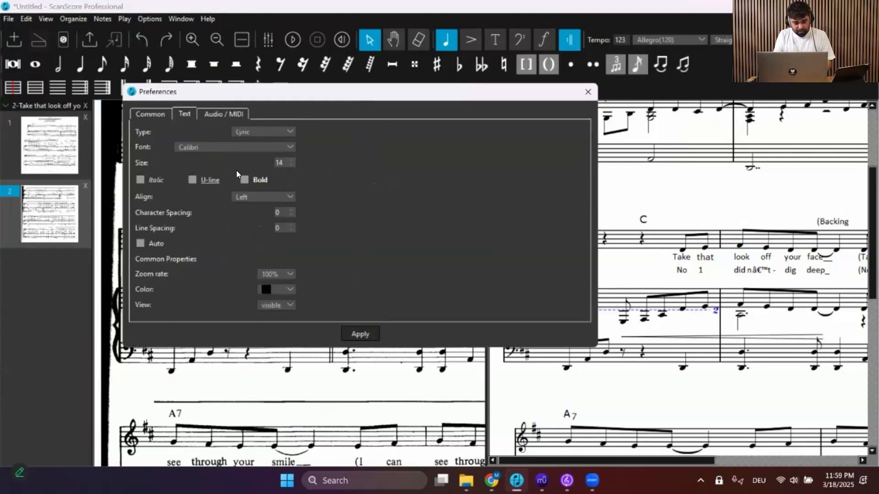
Set the lyric text's size to 11 and its character spacing to -1, and close the preferences
click(292, 165)
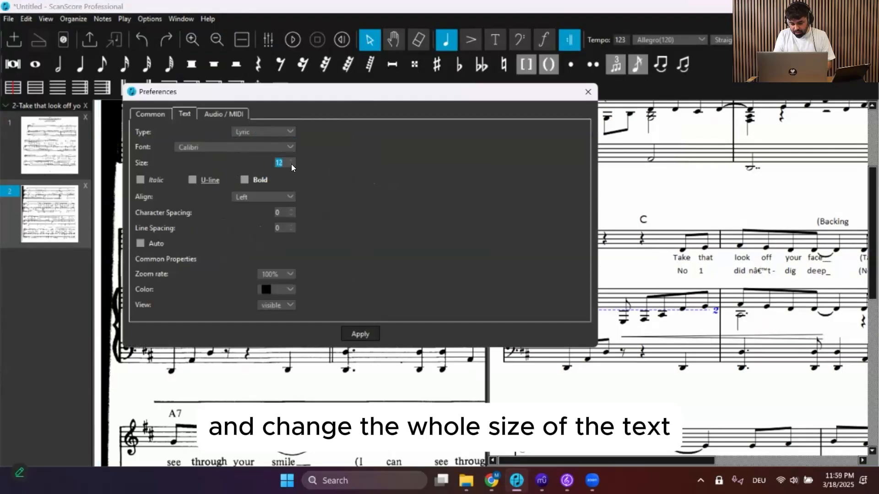
click(292, 165)
click(291, 165)
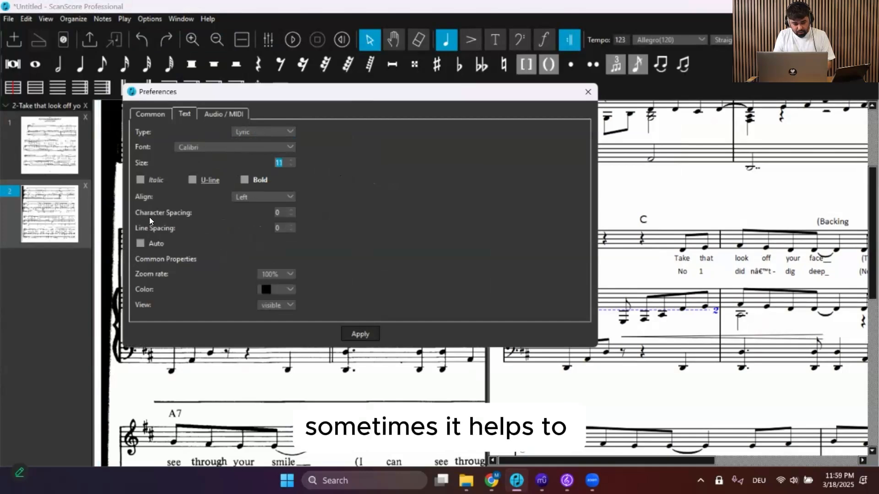
click(289, 213)
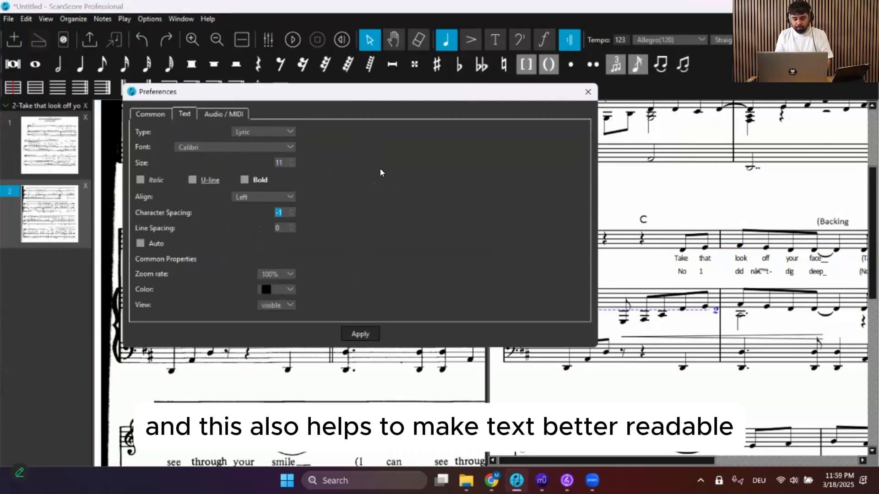
click(587, 92)
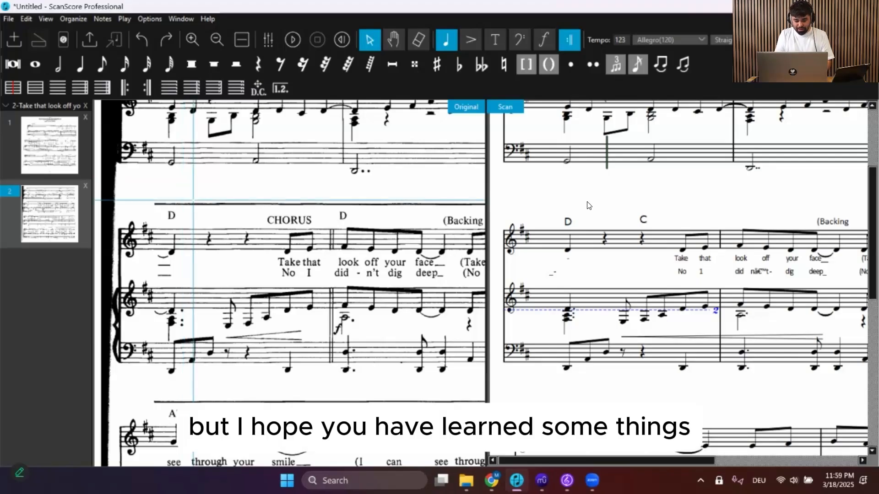
Switch to the ScanScore Webinar EN presentation in Google Slides, open in Chrome
scroll(589, 206, up, 1)
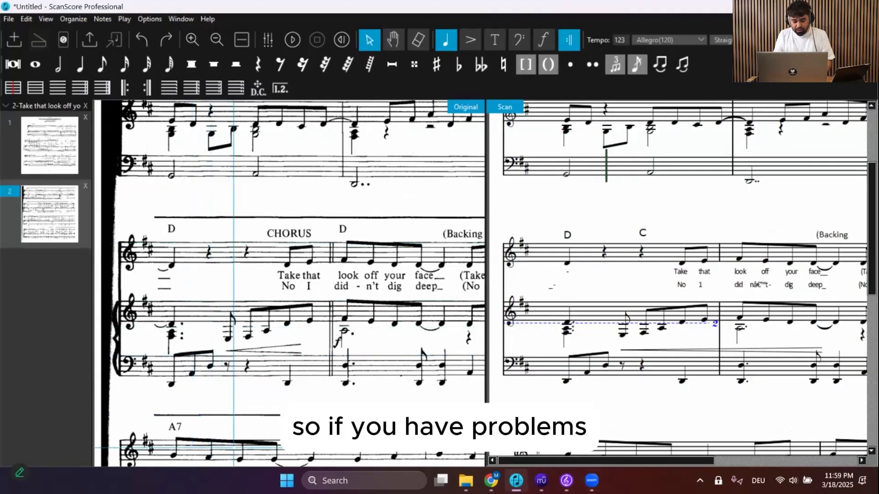
mouse_move(491, 480)
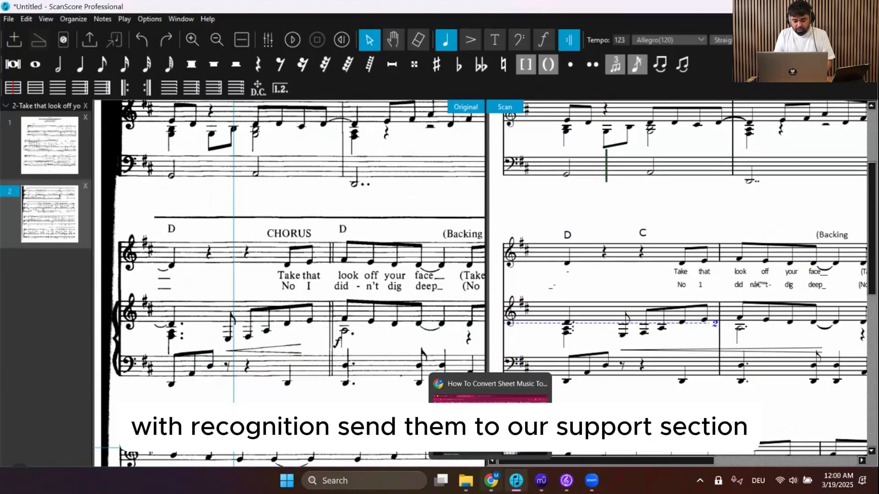
click(490, 426)
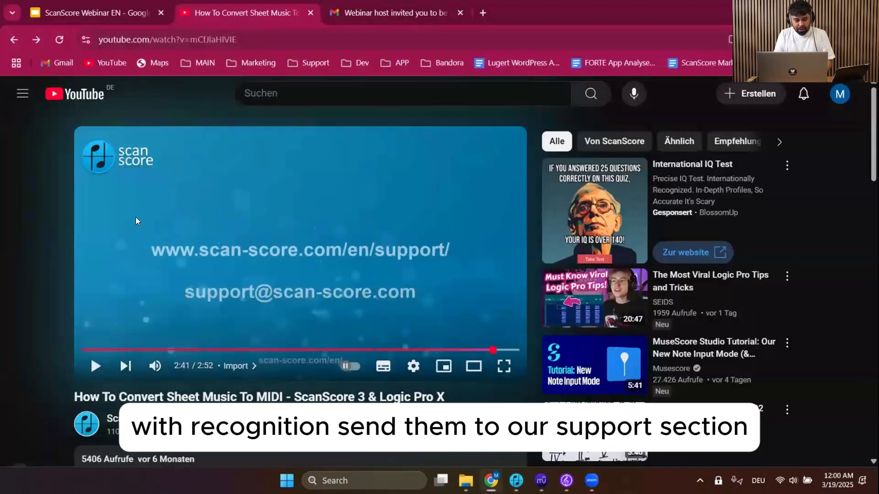
click(79, 9)
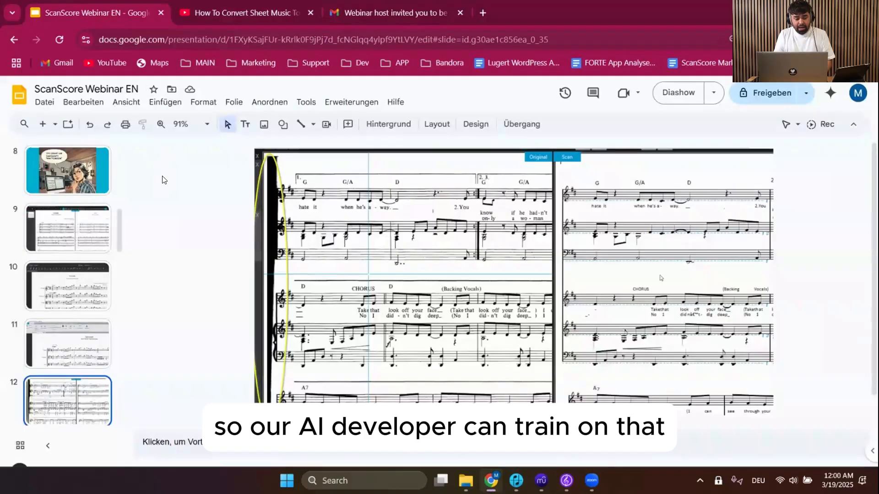